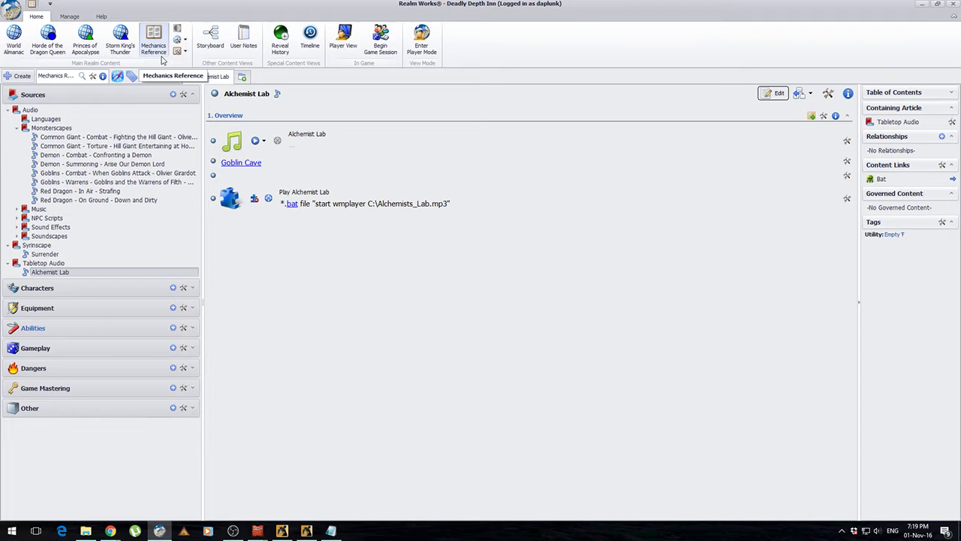
Show the Mechanics Reference content, then bring Syrinscape Fantasy Player forward with its battle soundset
left_click(162, 57)
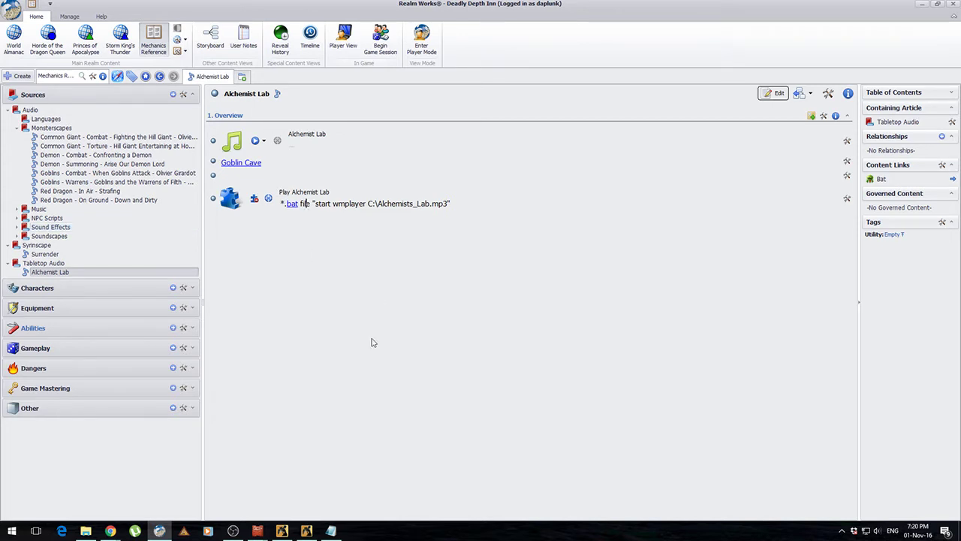
left_click(307, 531)
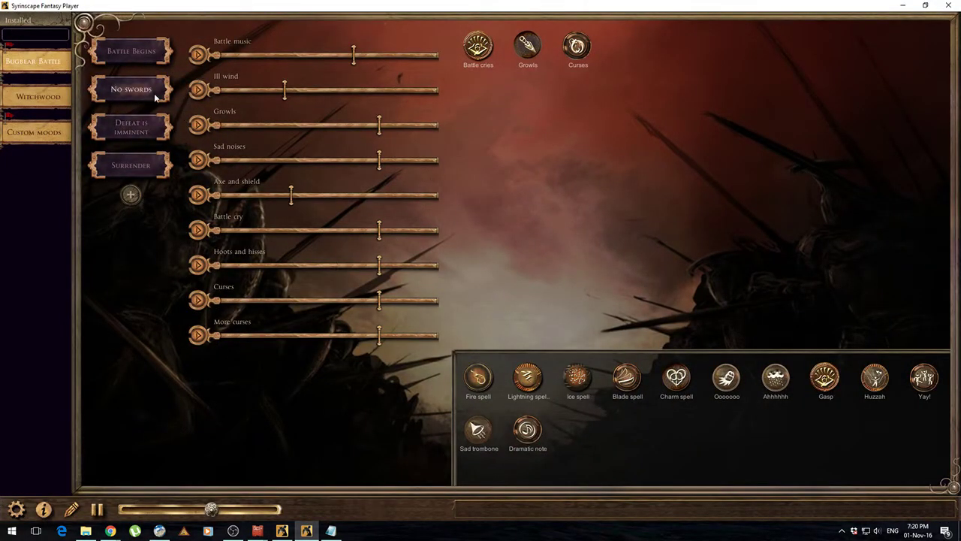
Play the Ill wind sound in Syrinscape, then return to Realm Works' Alchemist Lab article
left_click(198, 90)
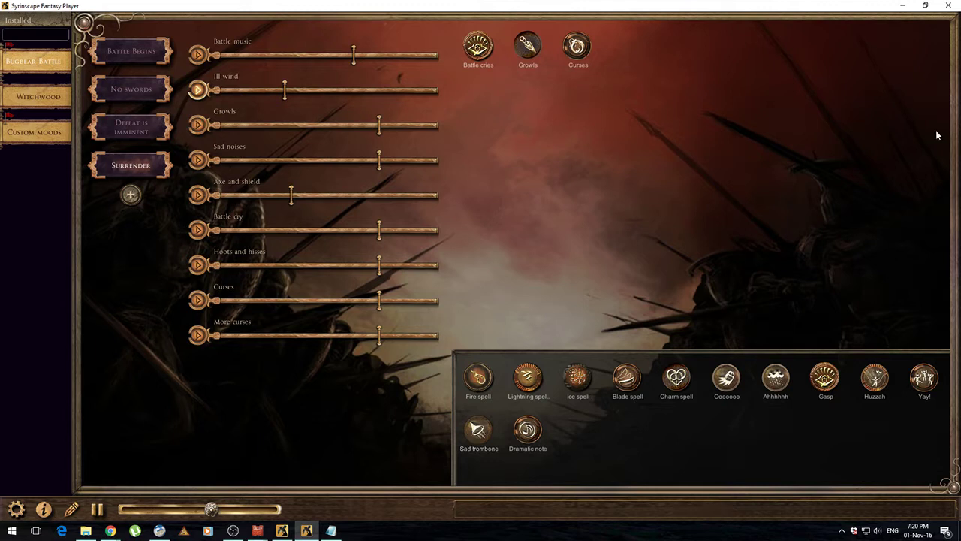
key("alt+Tab")
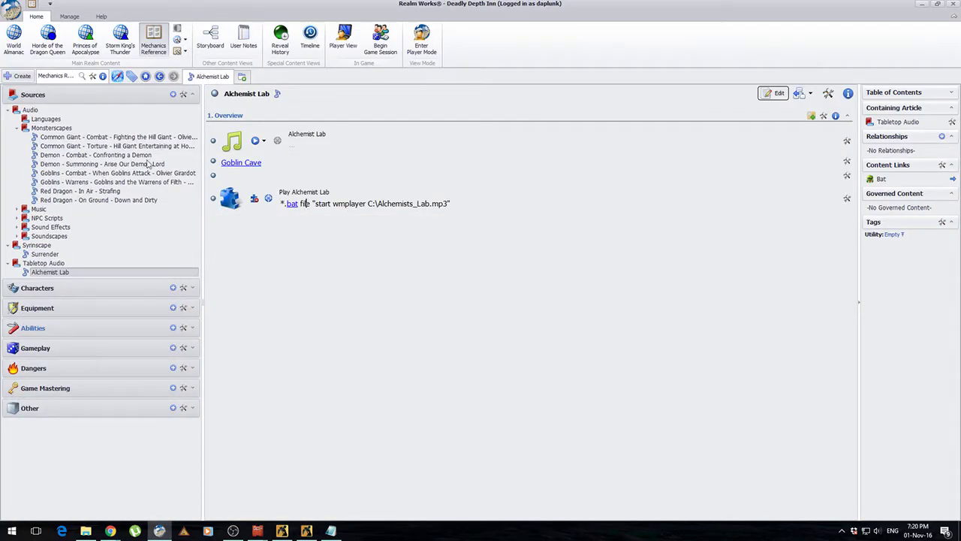
Delete the Surrender article under the Syrinscape source, then bring Syrinscape Fantasy Player forward
left_click(34, 246)
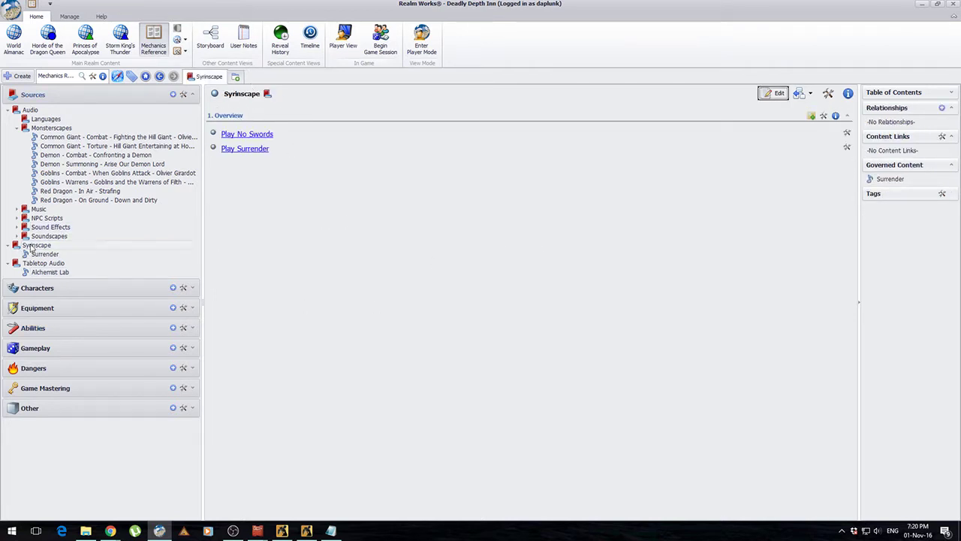
left_click(34, 246)
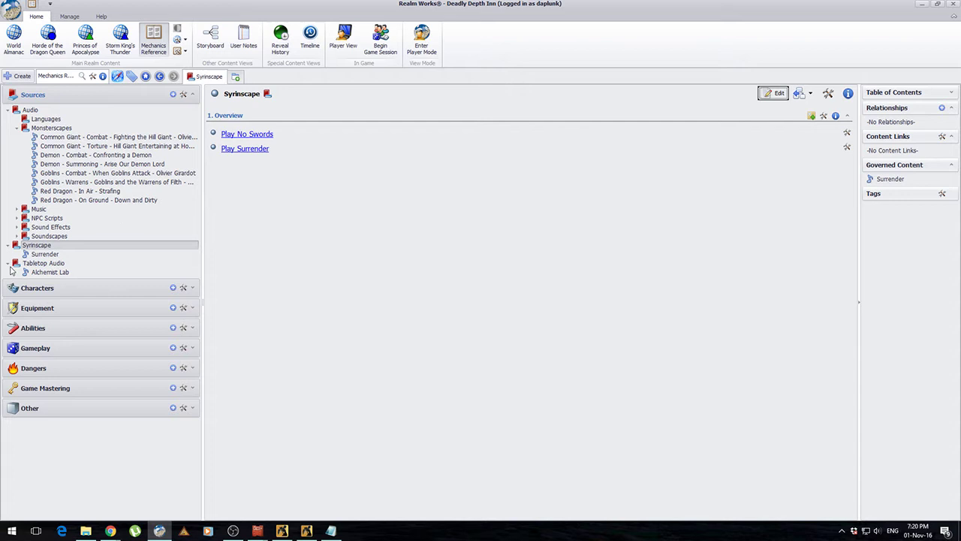
left_click(41, 254)
right_click(41, 256)
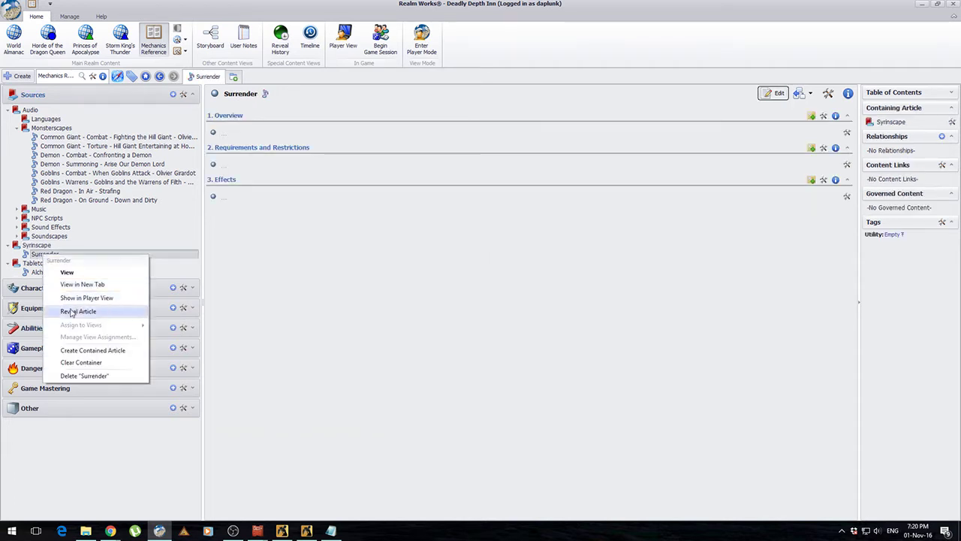
left_click(79, 380)
left_click(455, 279)
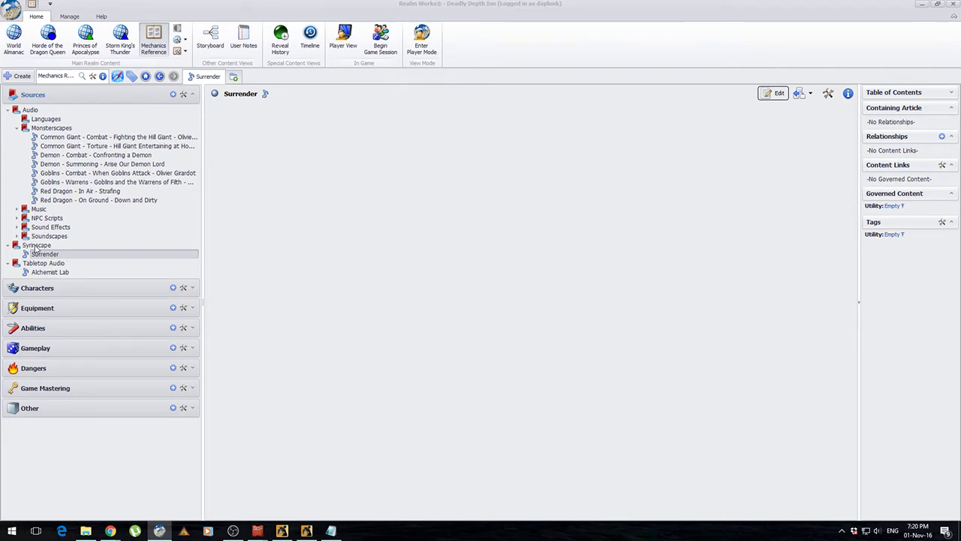
left_click(35, 246)
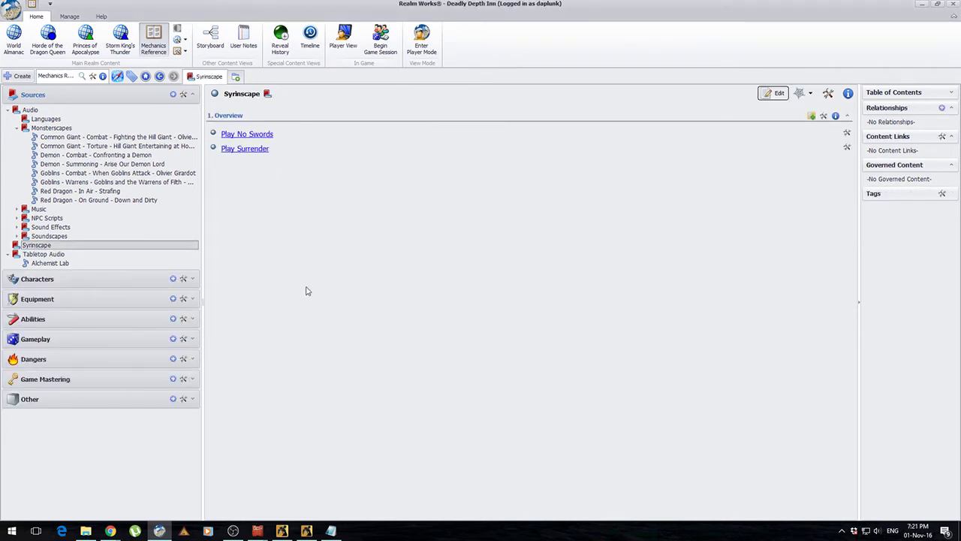
left_click(306, 530)
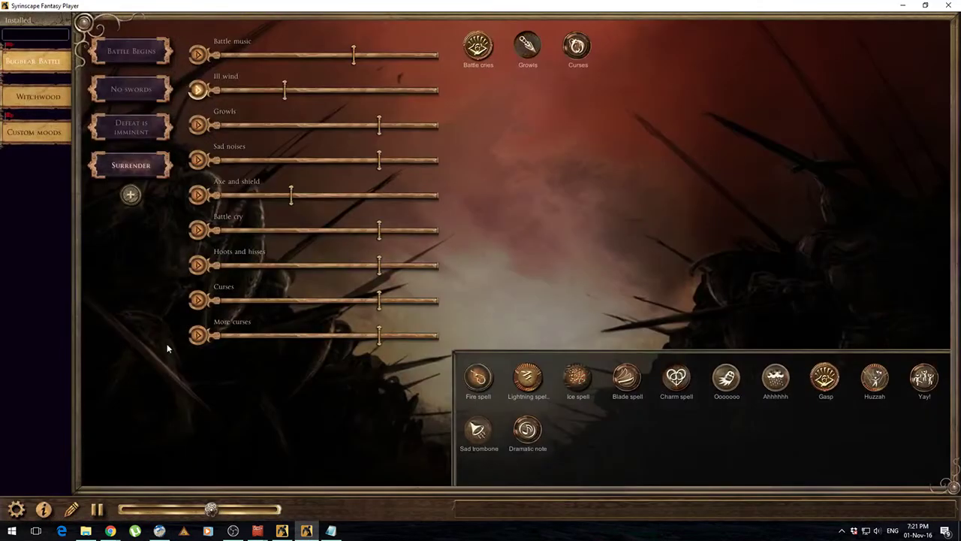
Enable 3rd party app integration in Syrinscape settings and copy the Sad trombone link
left_click(17, 511)
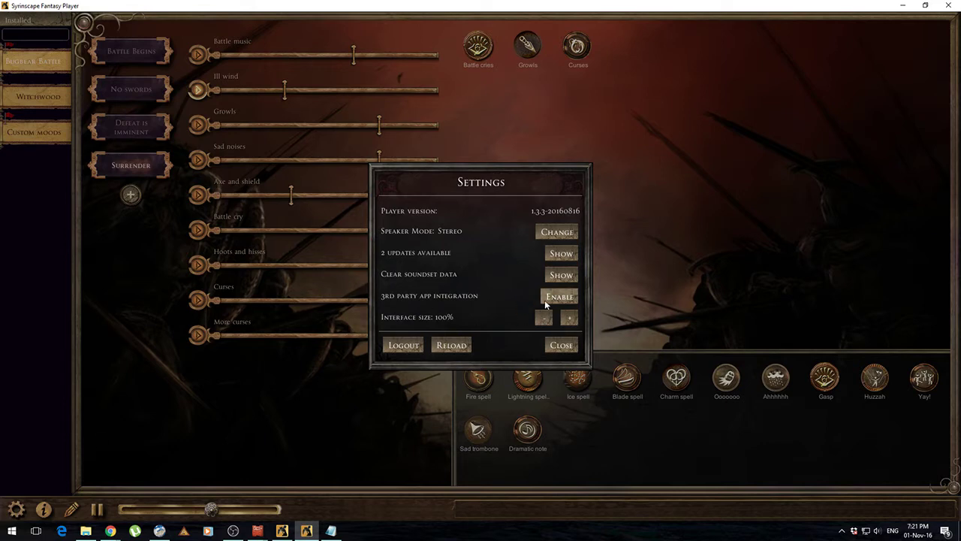
left_click(567, 298)
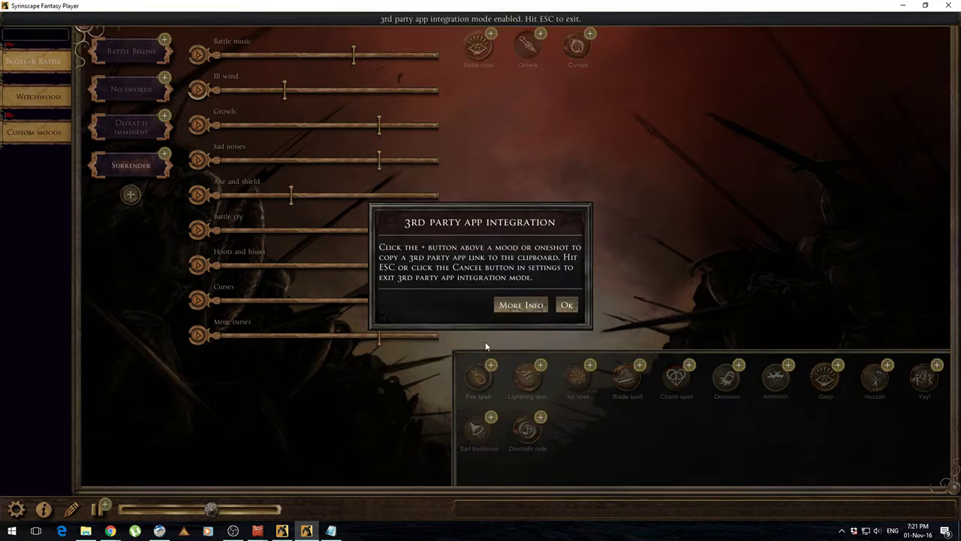
left_click(569, 305)
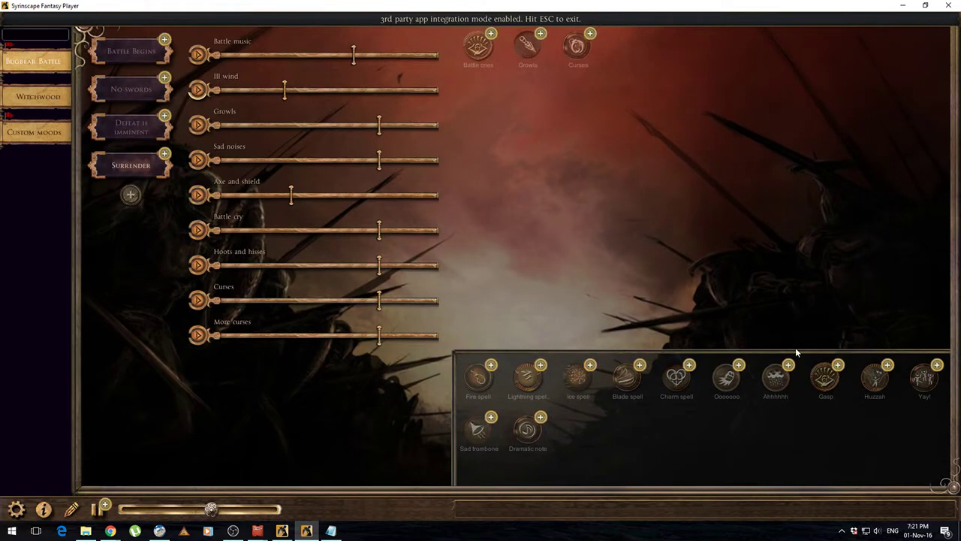
left_click(495, 423)
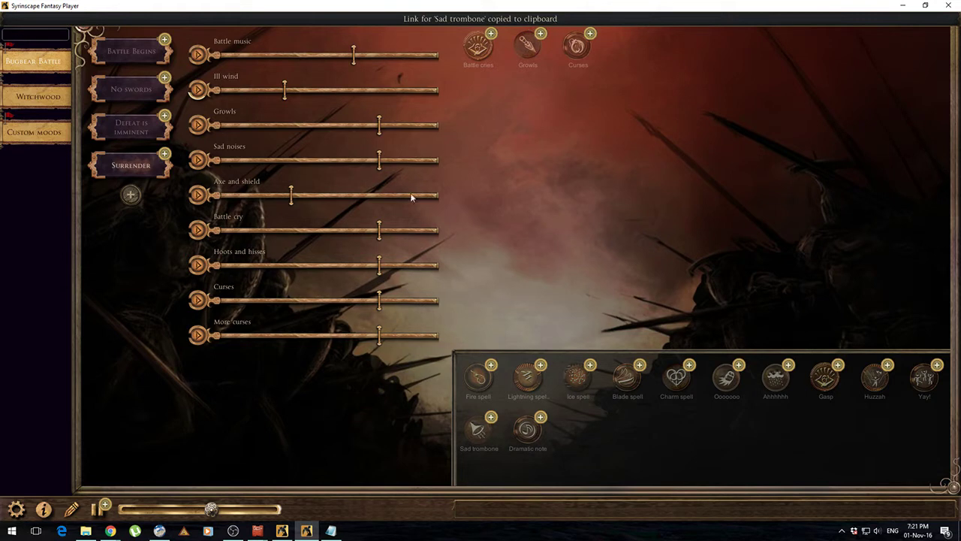
Paste the Sad trombone URL as a new line after Play Surrender and save the article
left_click(153, 533)
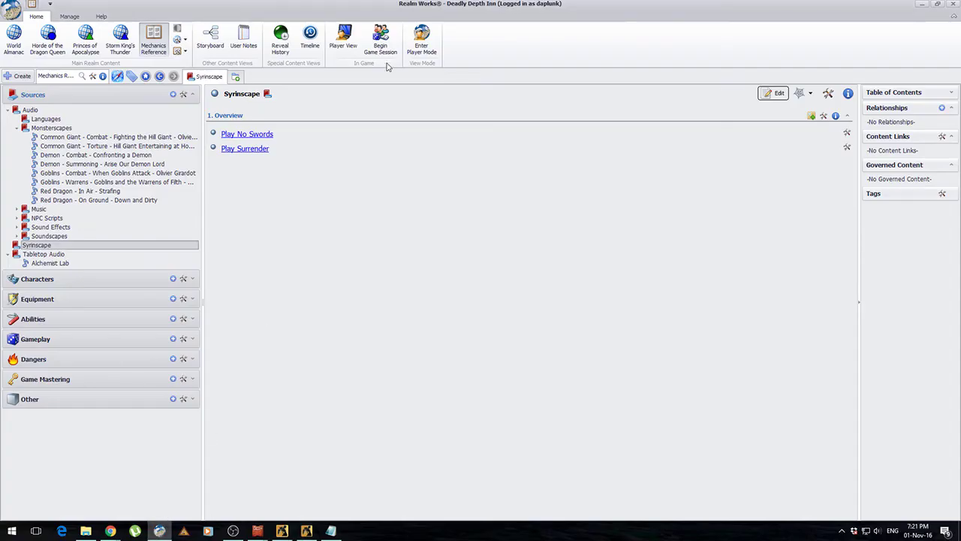
left_click(773, 93)
left_click(344, 150)
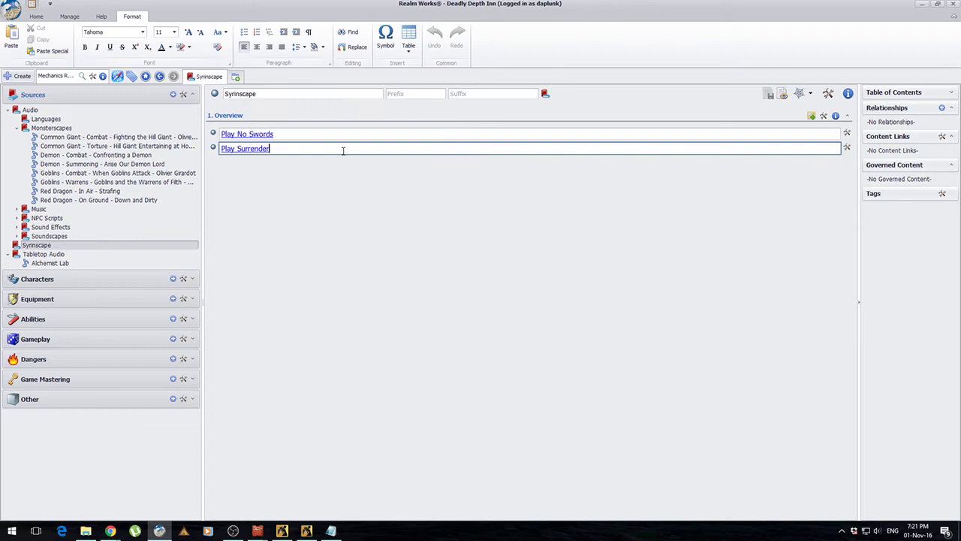
key("Return")
key("ctrl+v")
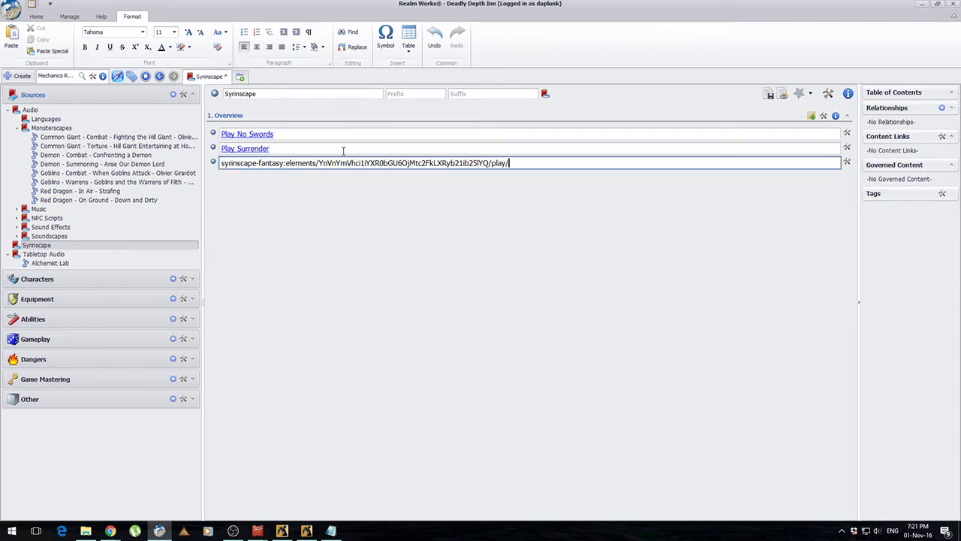
left_click(767, 93)
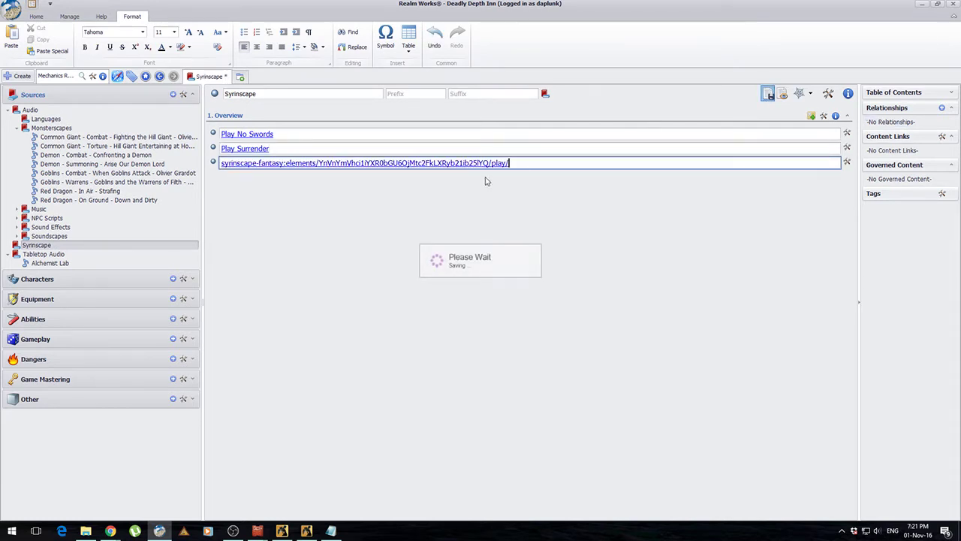
Change the pasted link's display text to 'Play Sad Trombone' and save the article
left_click_drag(510, 163, 177, 160)
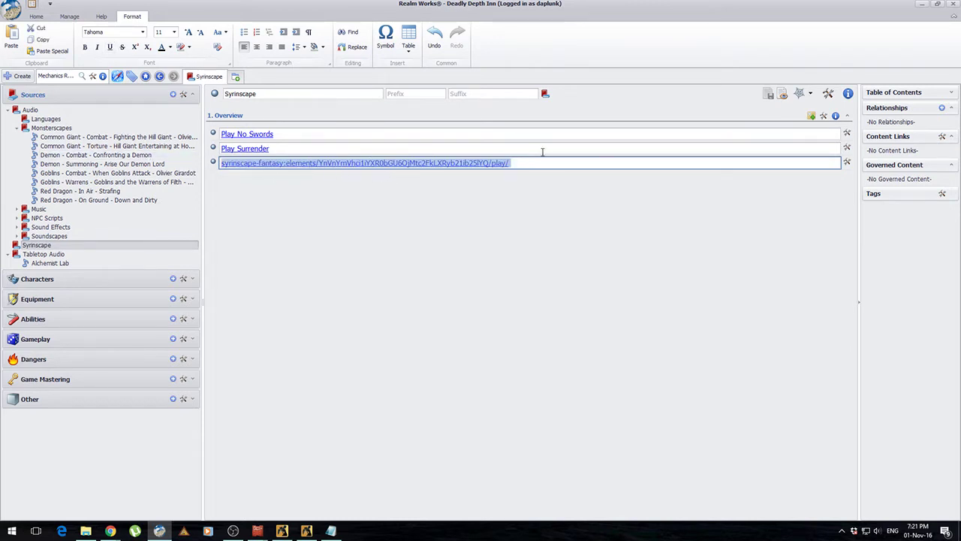
right_click(408, 161)
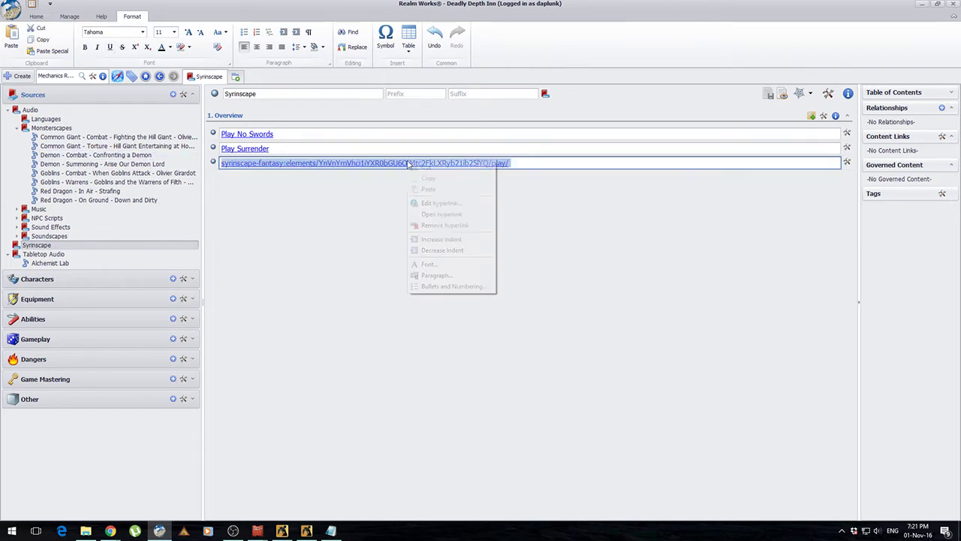
left_click(443, 203)
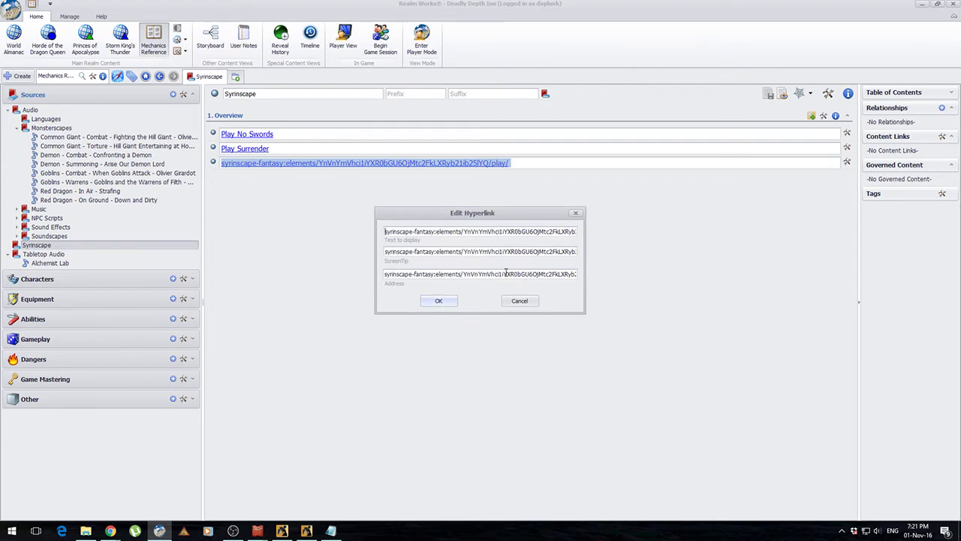
key("ctrl+a")
type("P")
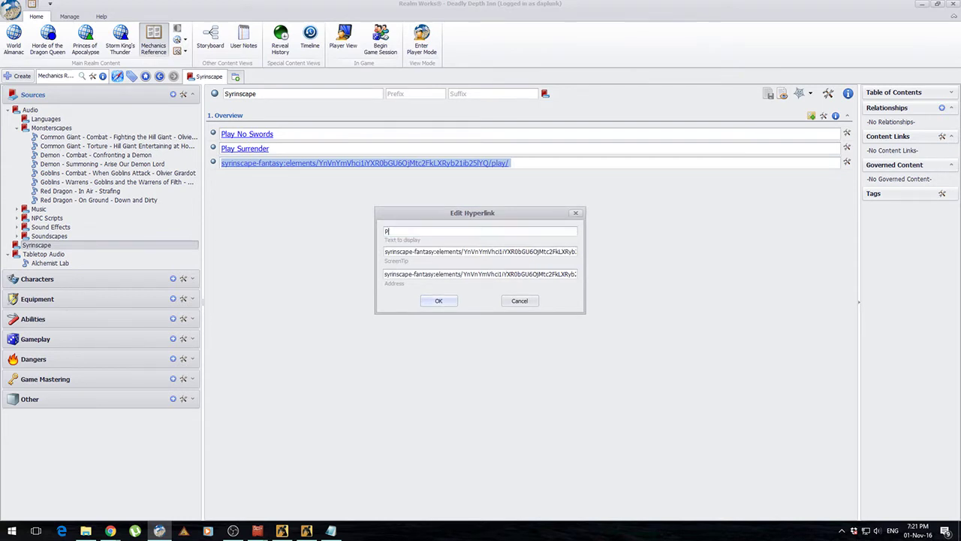
type("lay Sad Trombone")
left_click(438, 301)
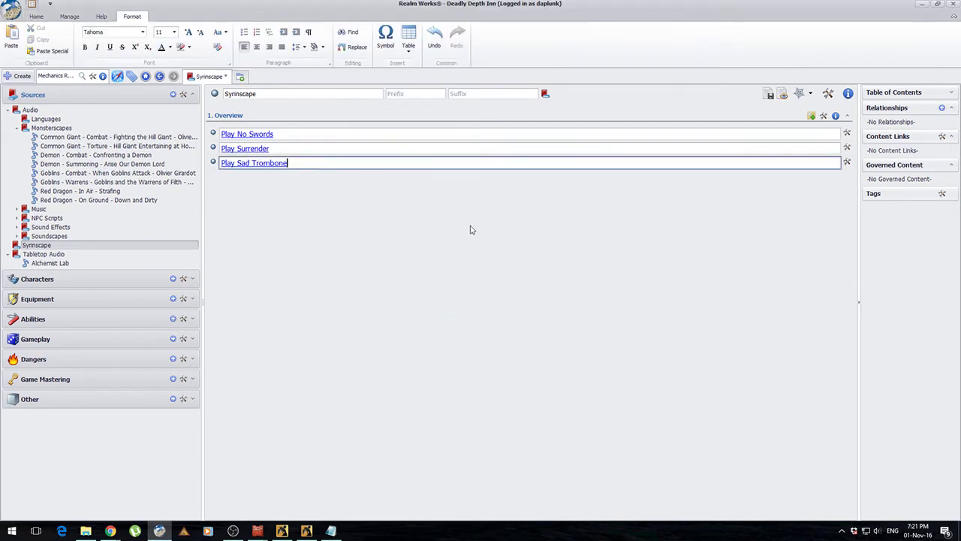
left_click(769, 94)
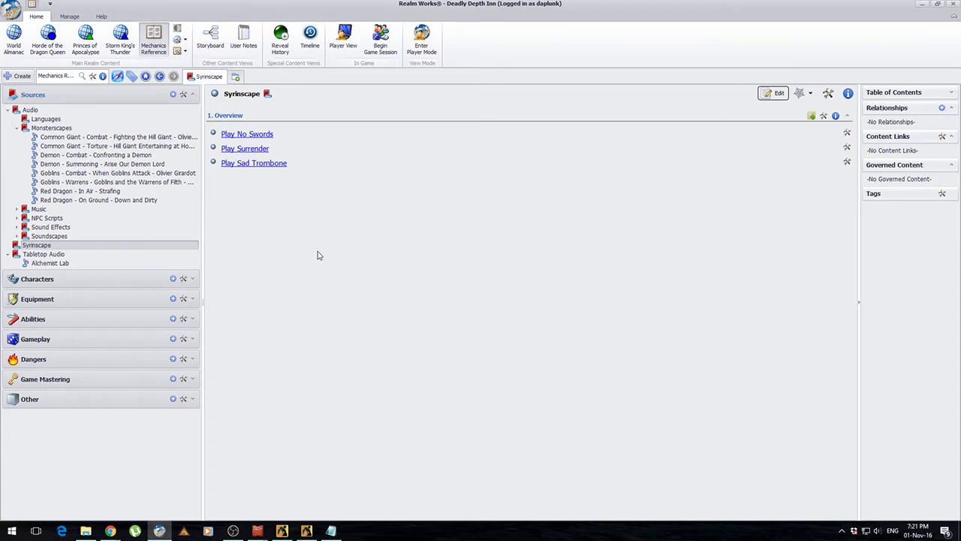
Follow the Play Surrender link so Syrinscape Fantasy Player comes forward
left_click(235, 149)
mouse_move(251, 154)
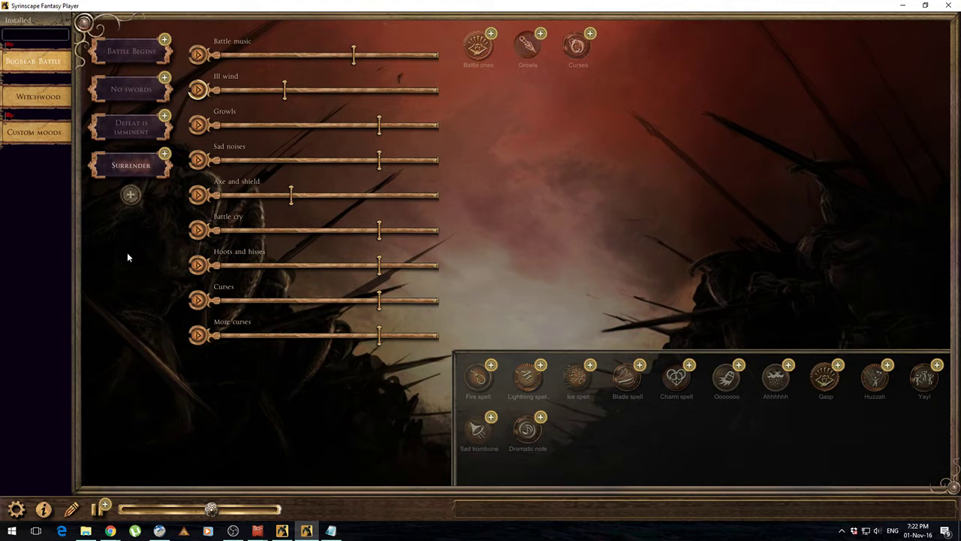
Filter Syrinscape soundsets to Purchased, load Witchwood, then minimize the player
left_click(19, 24)
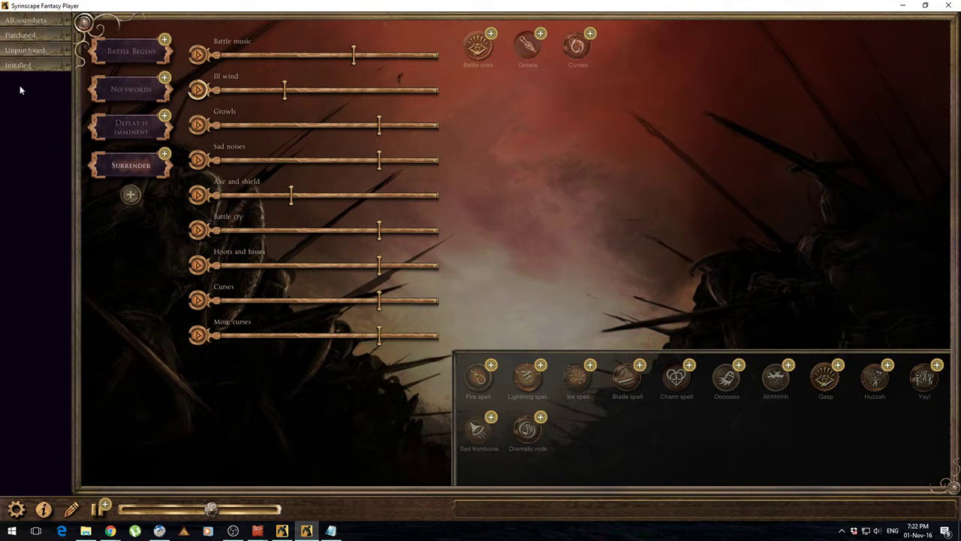
left_click(21, 39)
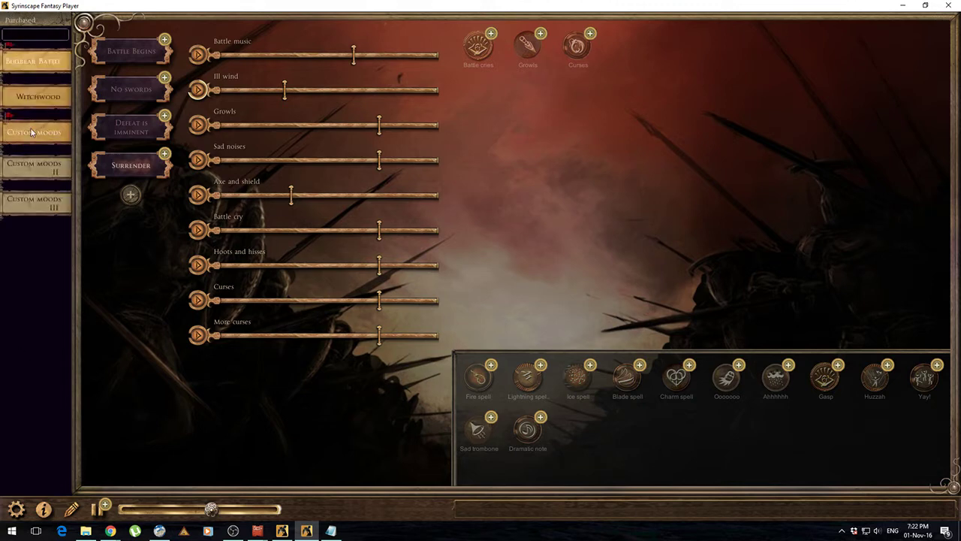
left_click(37, 97)
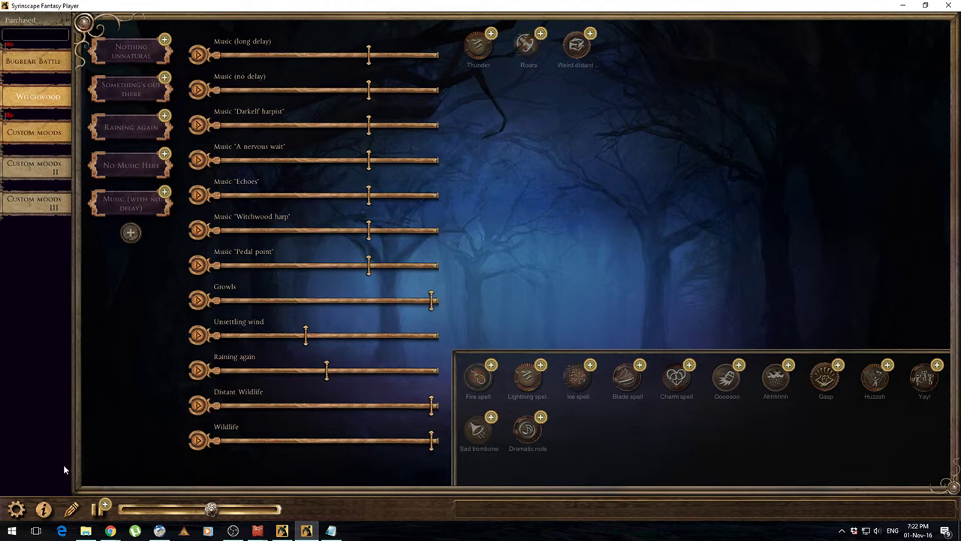
left_click(17, 509)
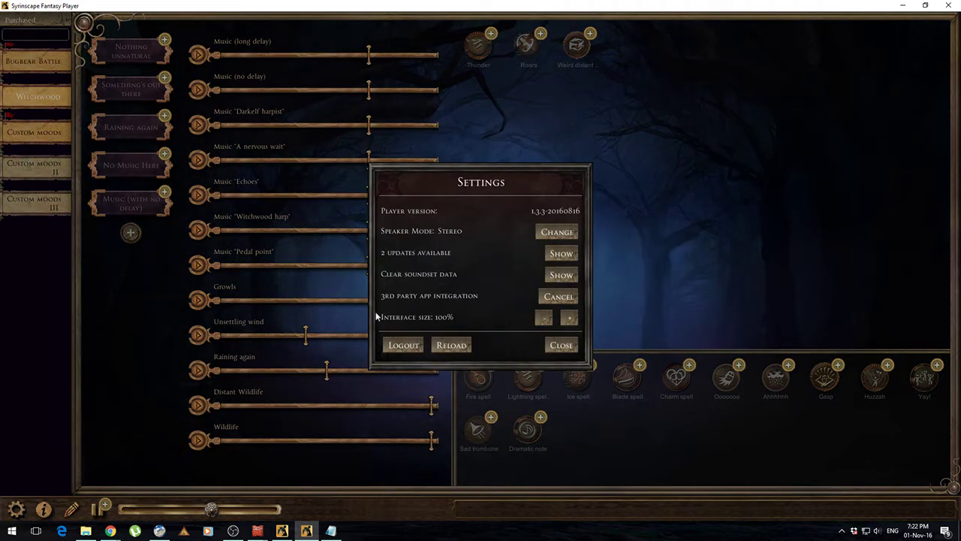
left_click(560, 345)
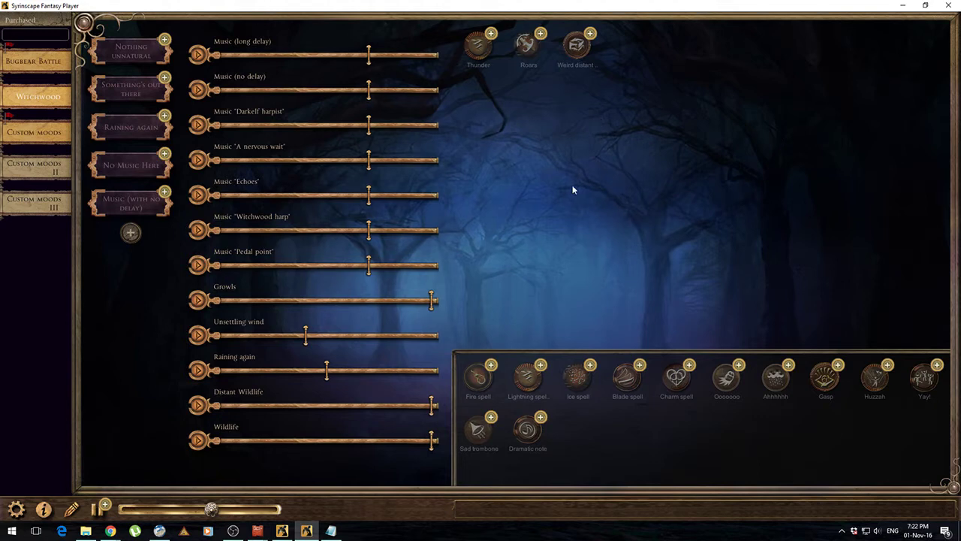
left_click(903, 5)
Select the whole Play Sad Trombone line, then switch to the World Almanac content
left_click(248, 162)
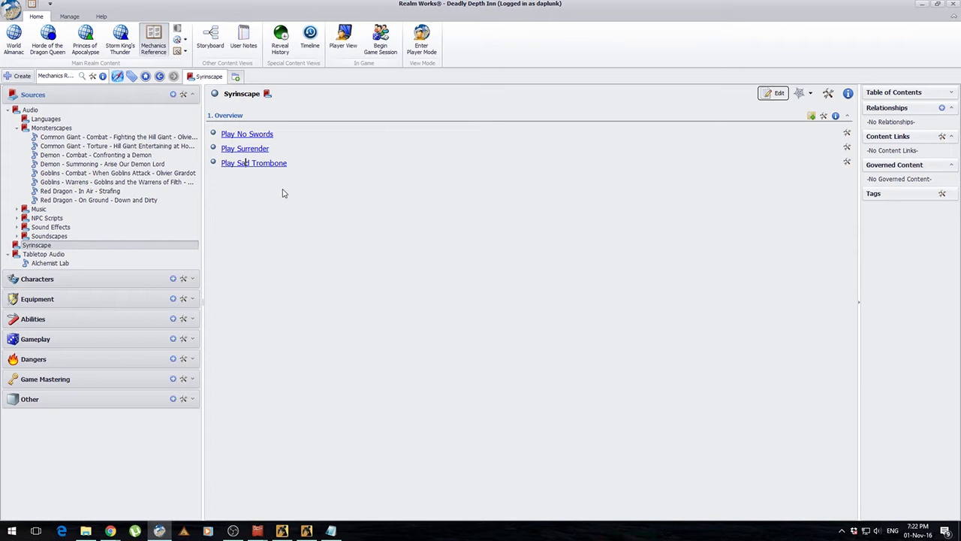
left_click(254, 162)
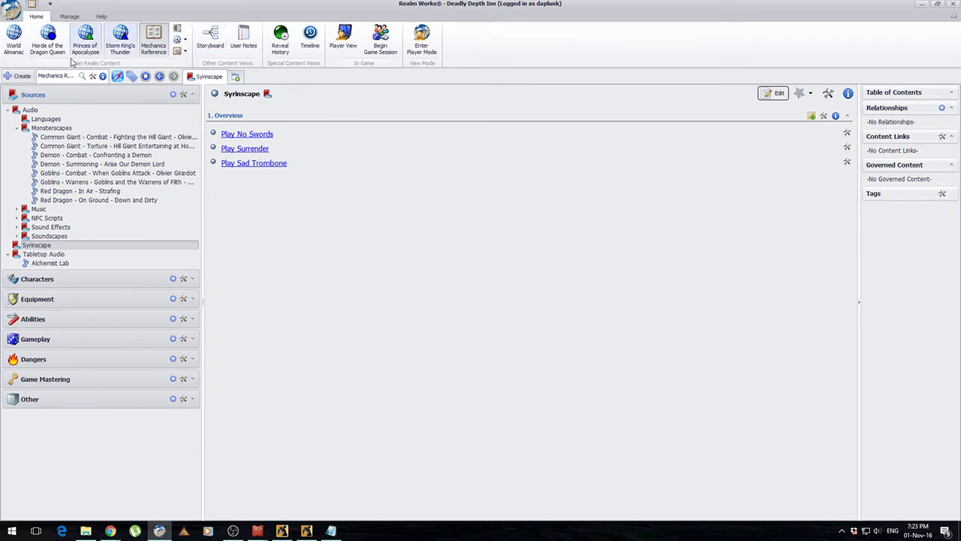
triple_click(252, 167)
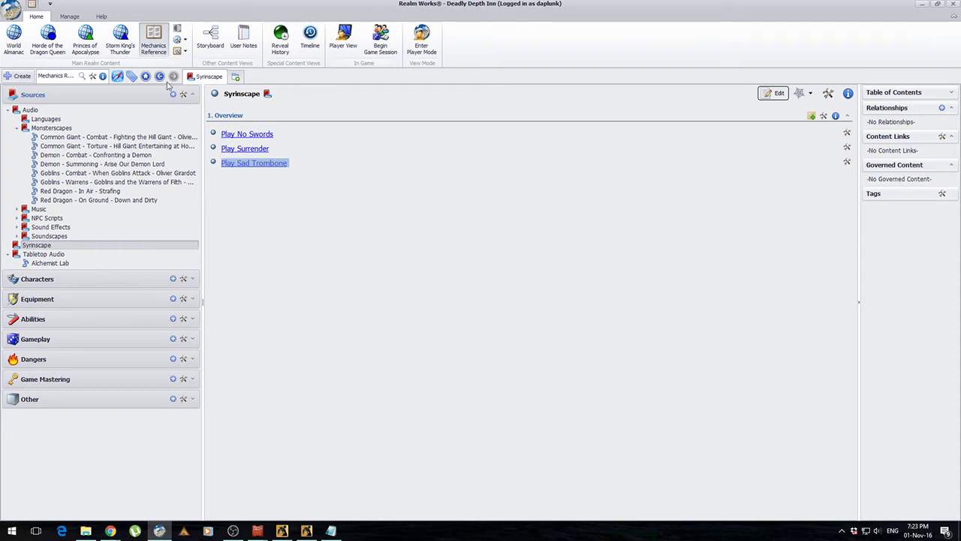
left_click(23, 43)
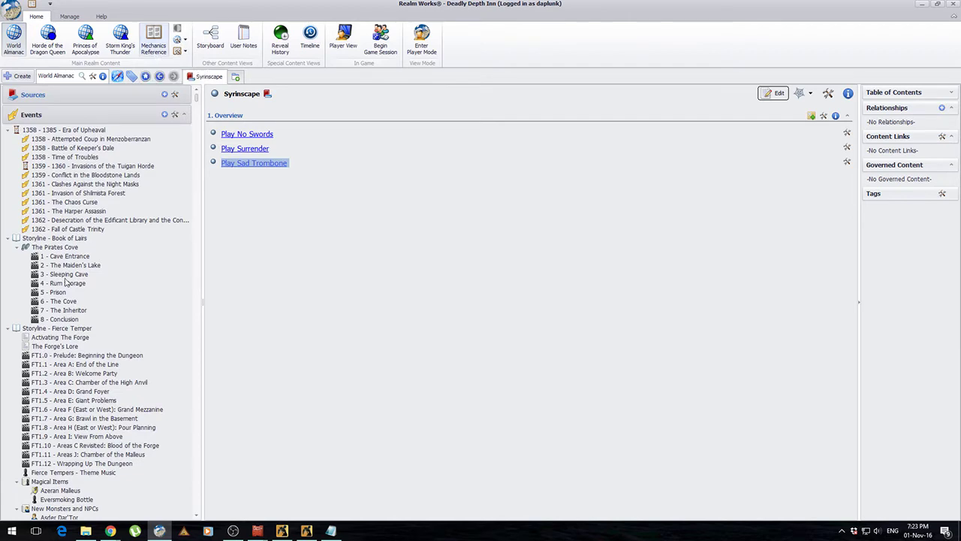
In 1 - Cave Entrance, add a 'Play Sad Trombone' text snippet below the encounter, saving anyway
left_click(84, 256)
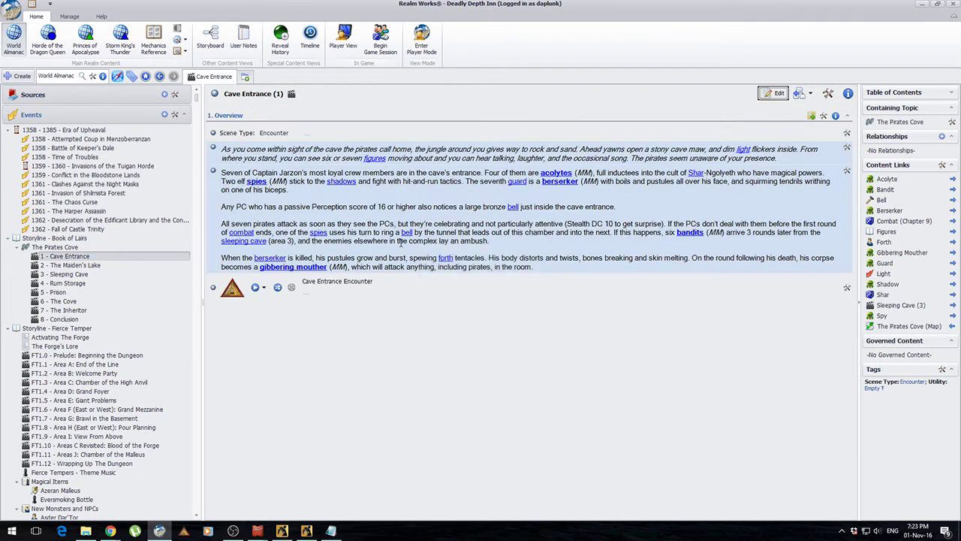
left_click(778, 93)
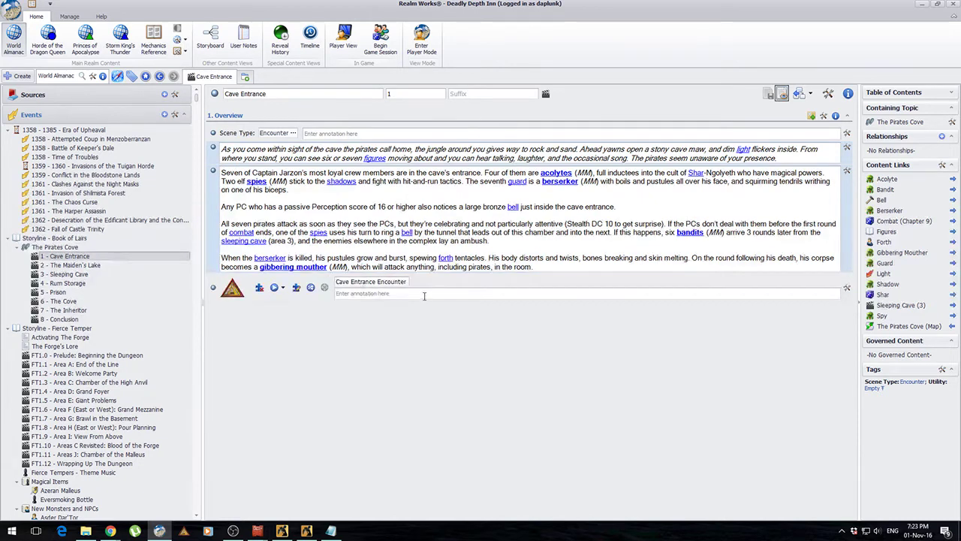
left_click(424, 295)
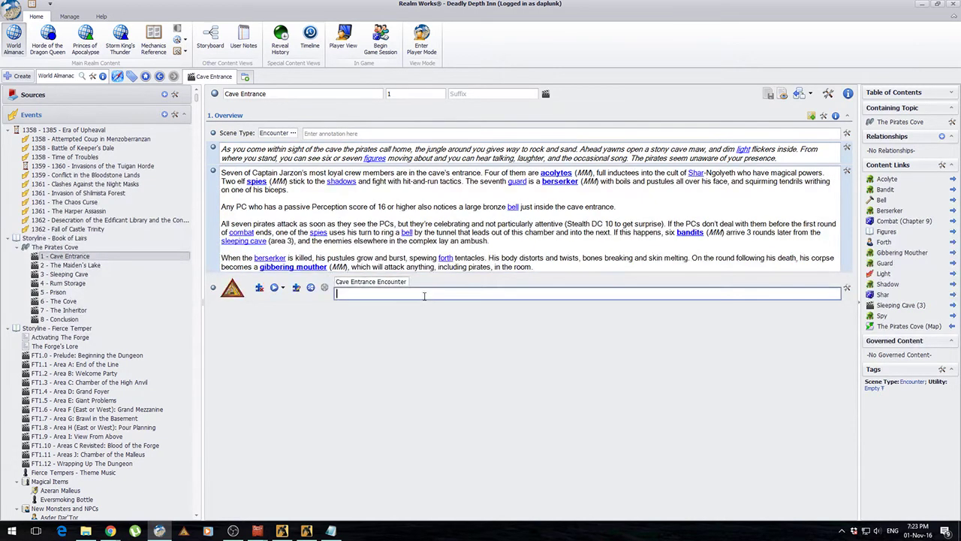
left_click(847, 287)
mouse_move(882, 329)
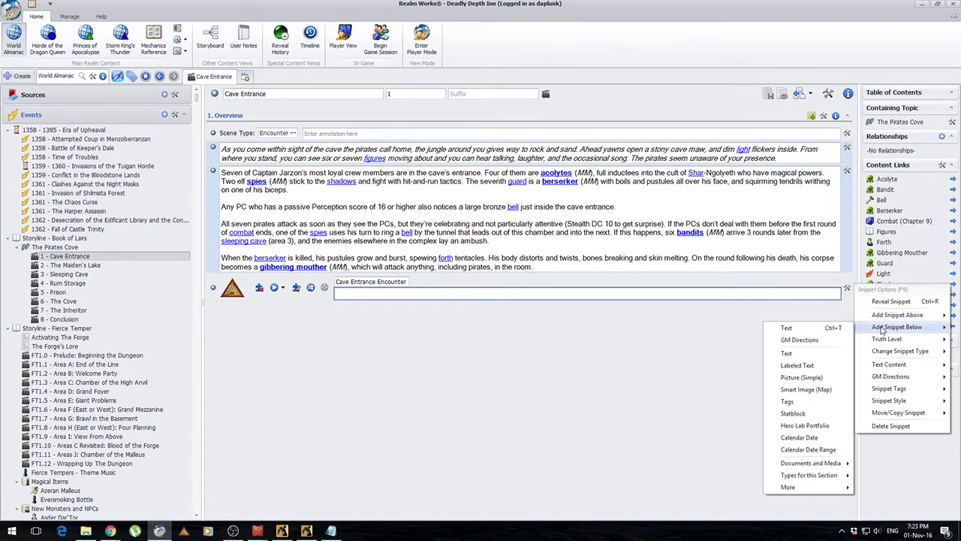
left_click(787, 328)
type("Play Sad Trombone")
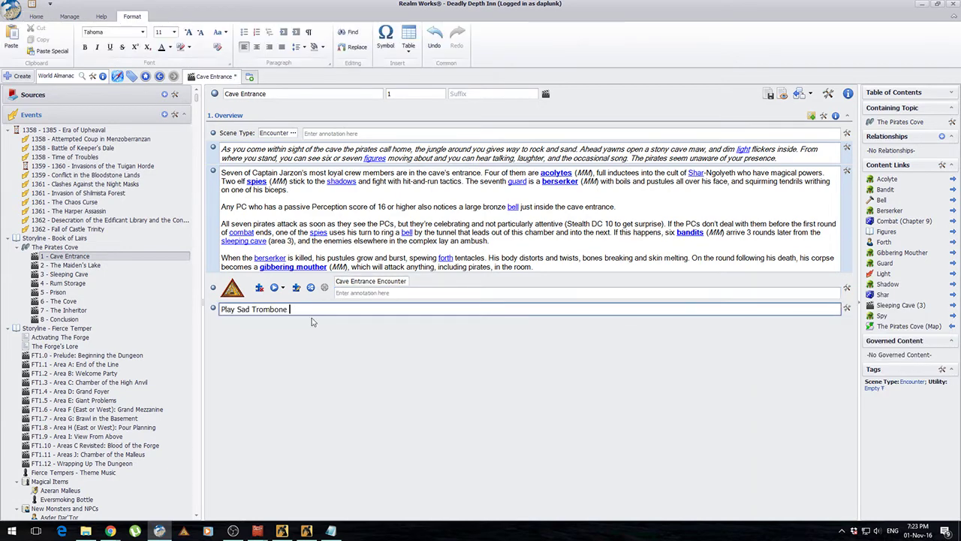
left_click(769, 93)
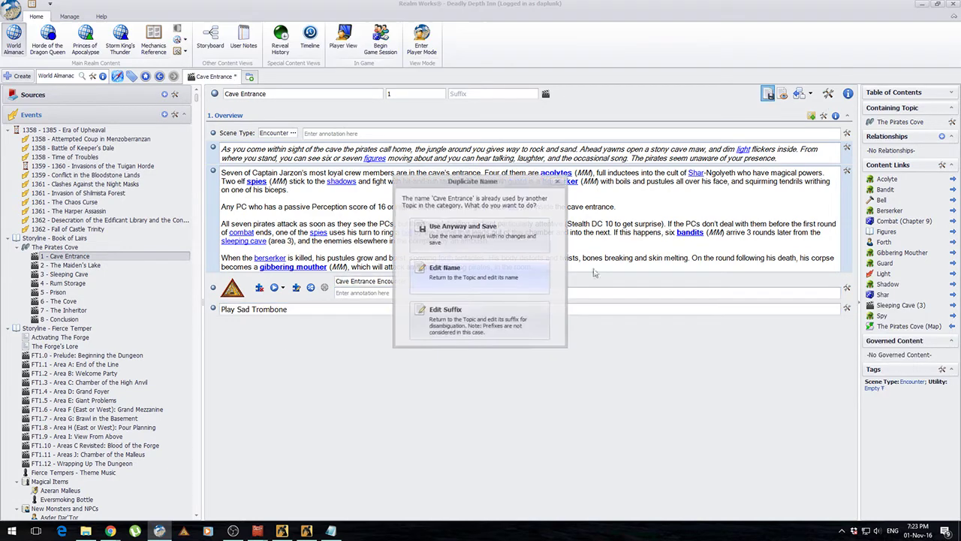
left_click(465, 246)
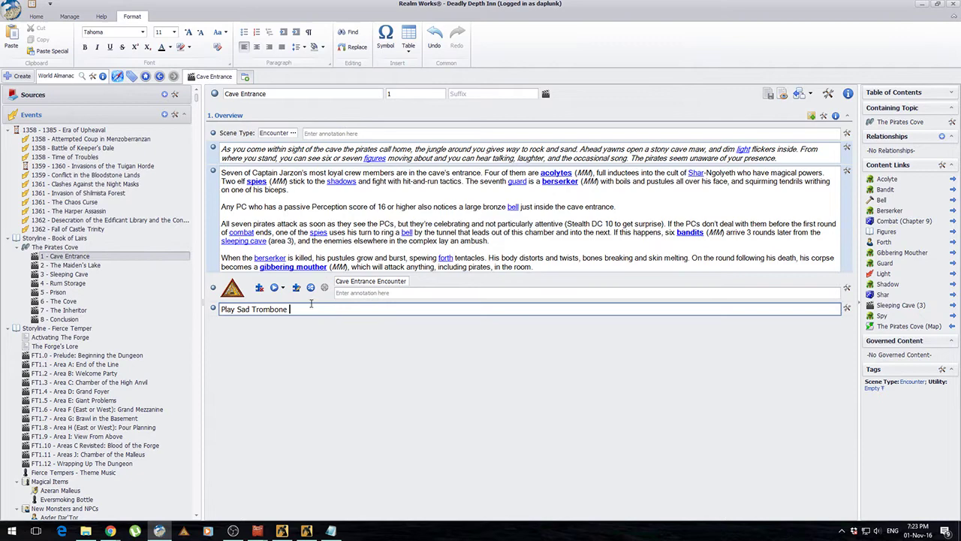
Finish editing Cave Entrance with the save confirmed, then dismiss the new snippet's options
key("ctrl+a")
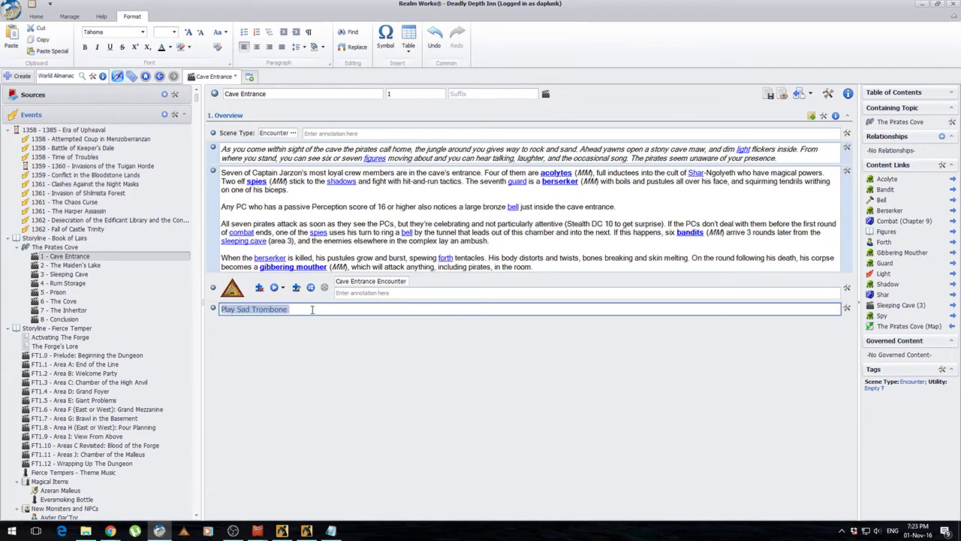
left_click(312, 309)
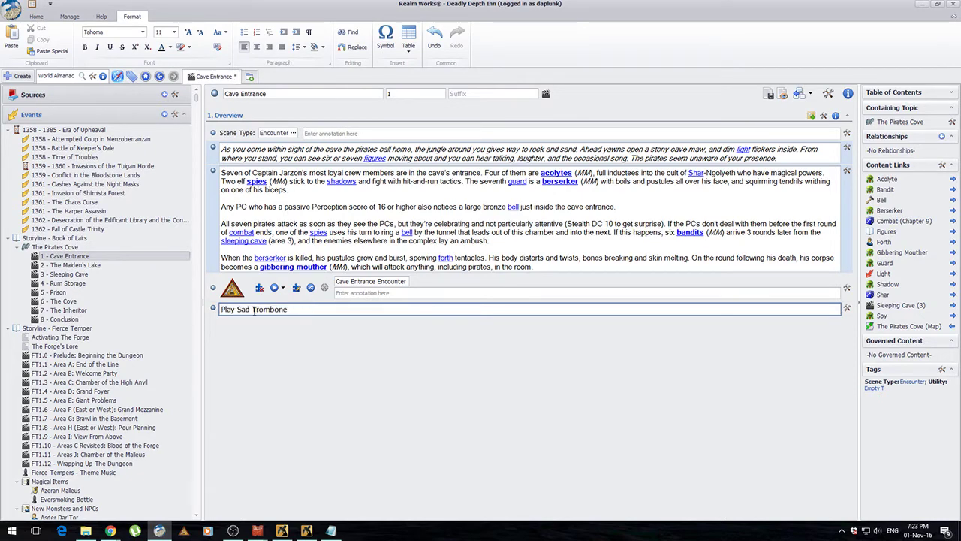
left_click(782, 93)
left_click(436, 277)
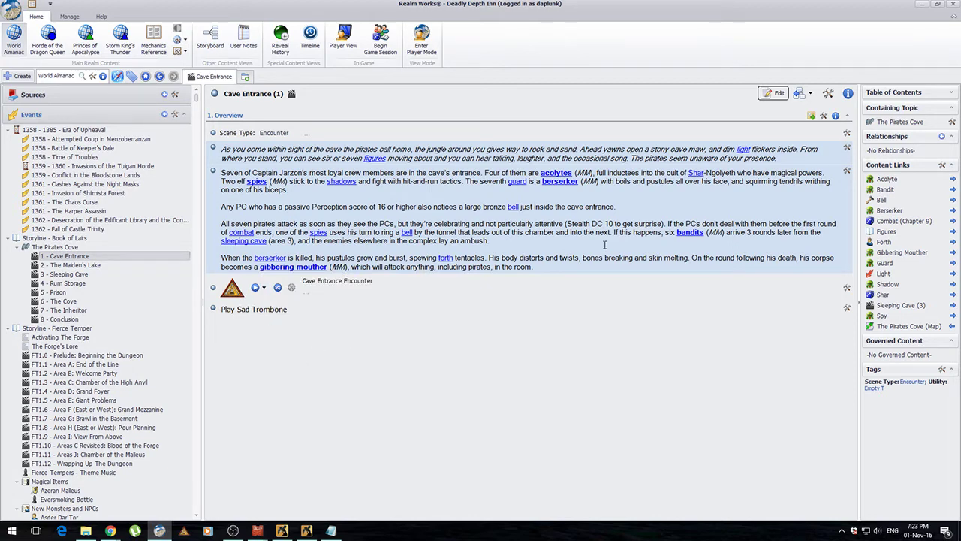
left_click(847, 307)
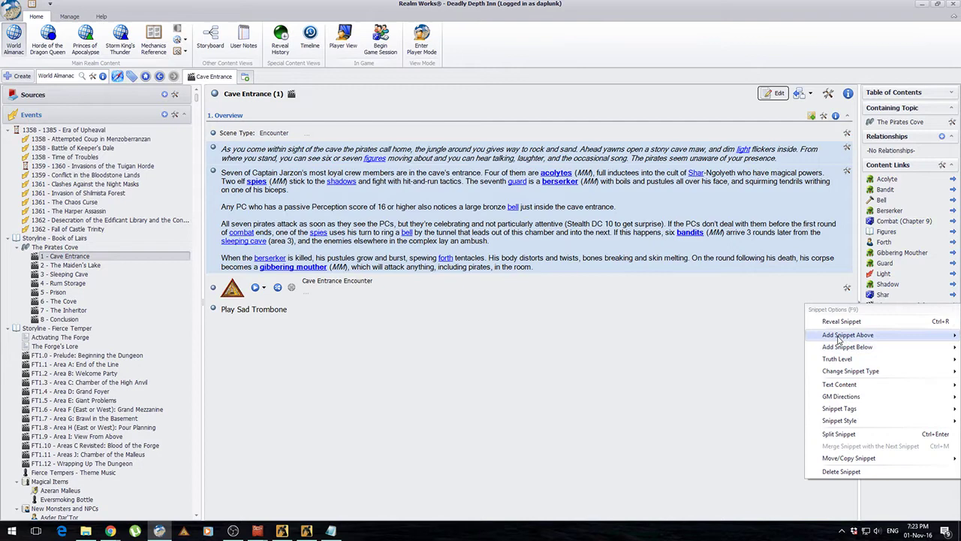
mouse_move(841, 347)
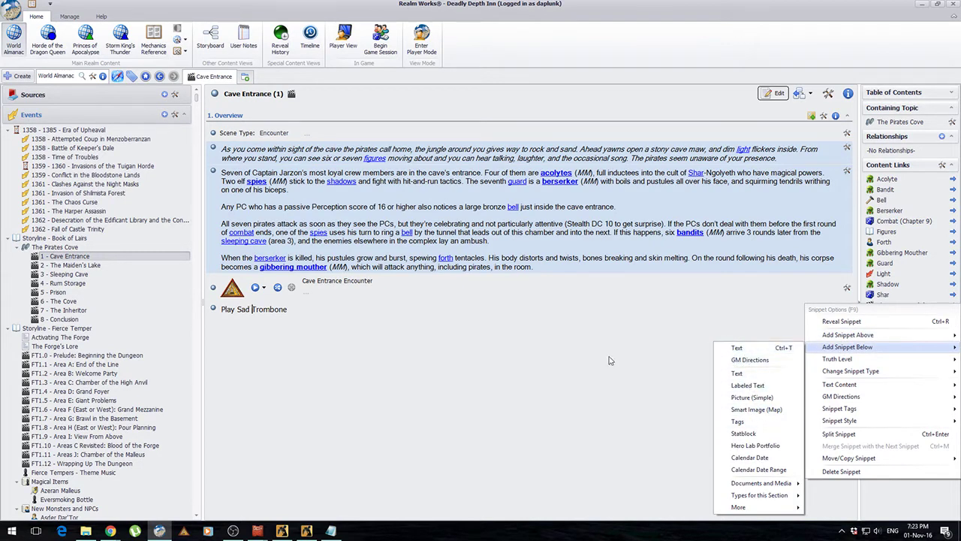
left_click(285, 327)
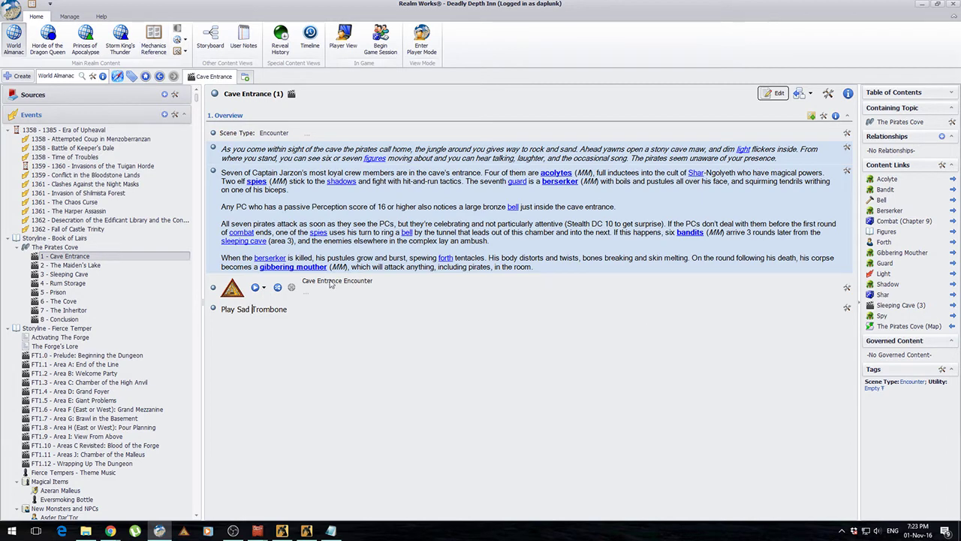
Add and save a second Play Sad Trombone text snippet below the first, then show Mechanics Reference
left_click(846, 311)
mouse_move(849, 348)
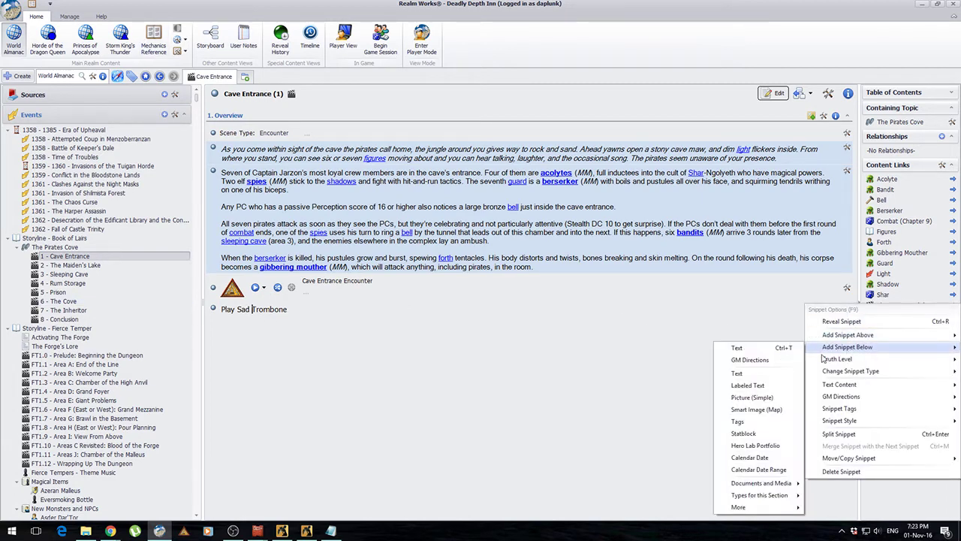
left_click(738, 347)
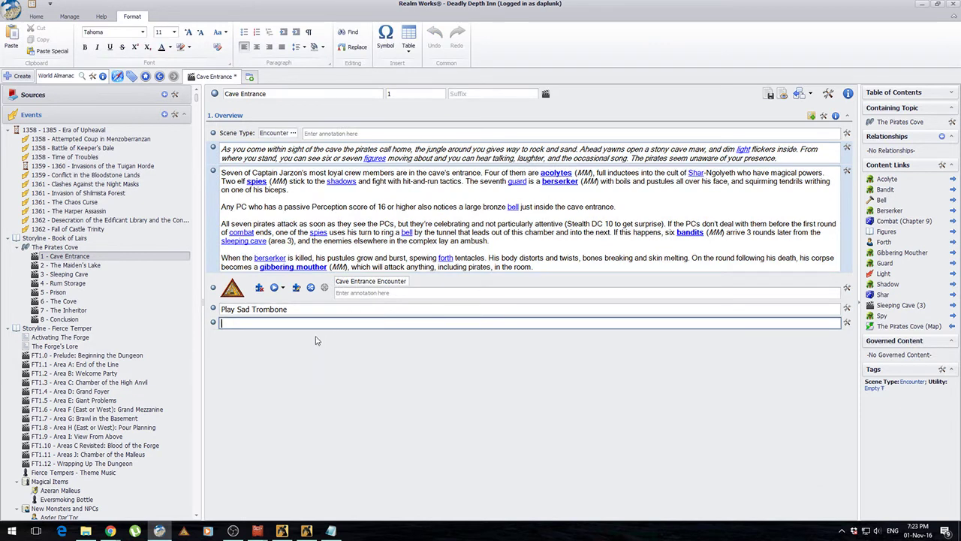
type("Play Sad")
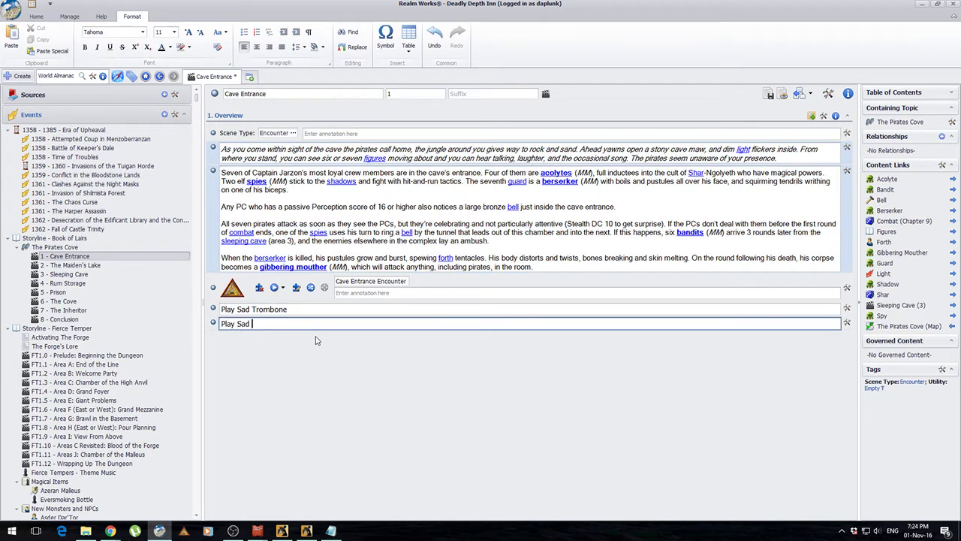
type(" Trombone")
left_click(768, 94)
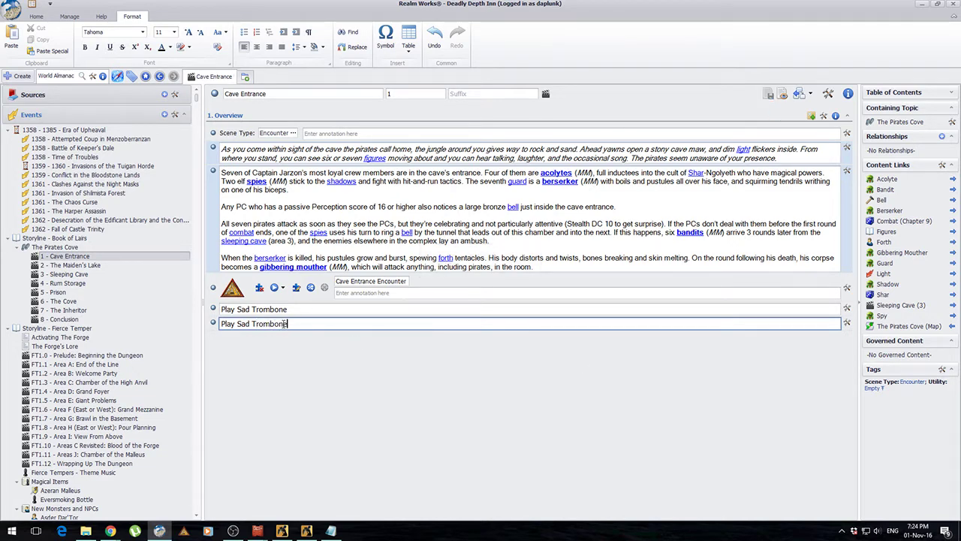
left_click(782, 94)
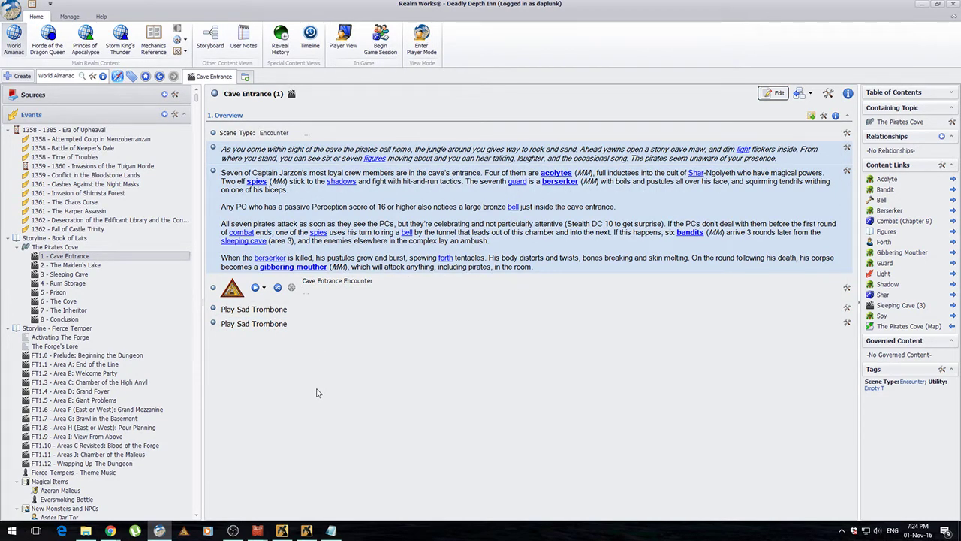
mouse_move(218, 324)
left_mouse_down()
mouse_move(291, 331)
mouse_move(221, 324)
left_mouse_up()
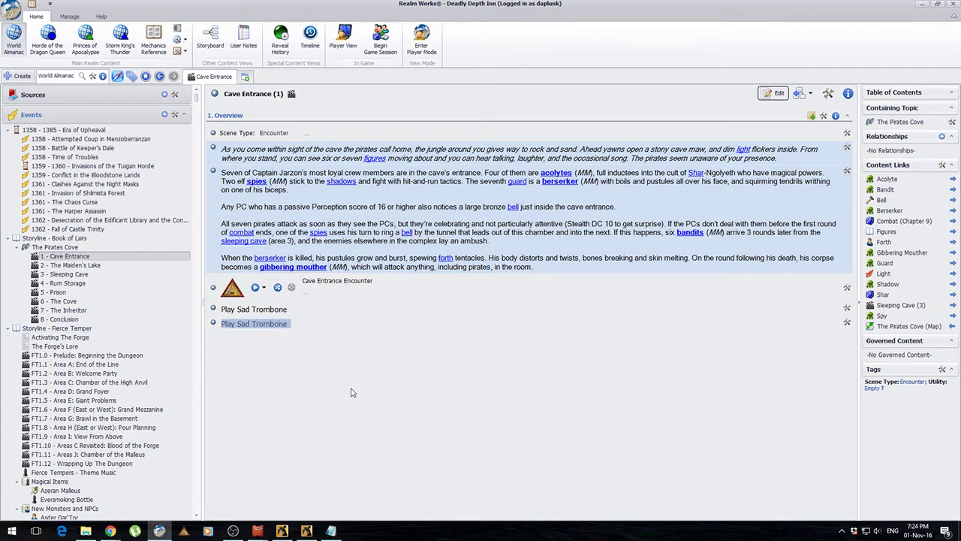
left_click(153, 39)
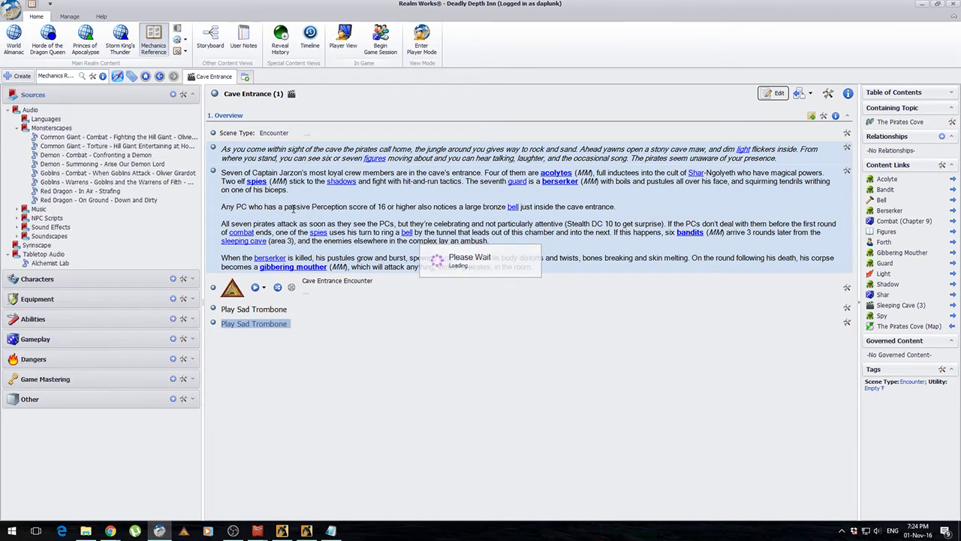
Look up the Syrinscape topic title in Sources, then return to the World Almanac
left_click(27, 244)
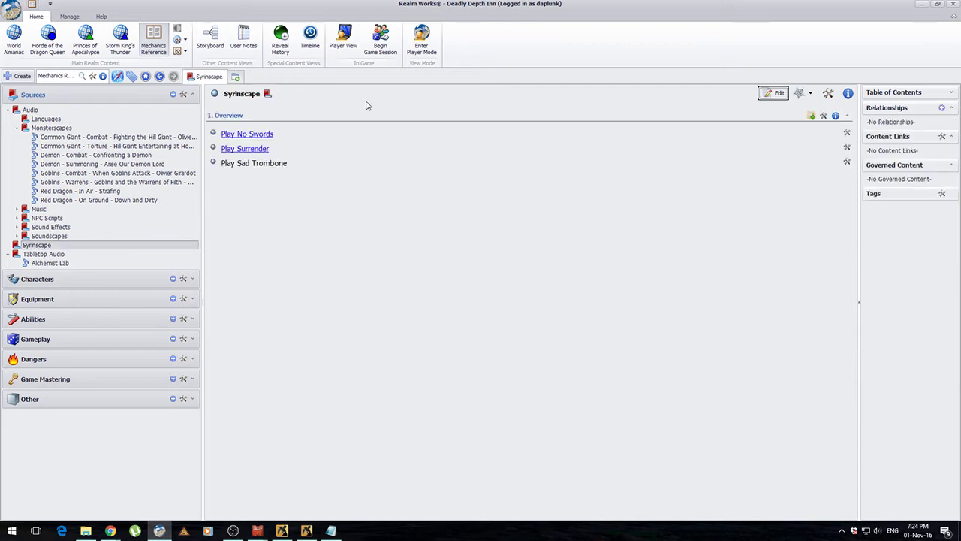
double_click(249, 94)
left_click(6, 47)
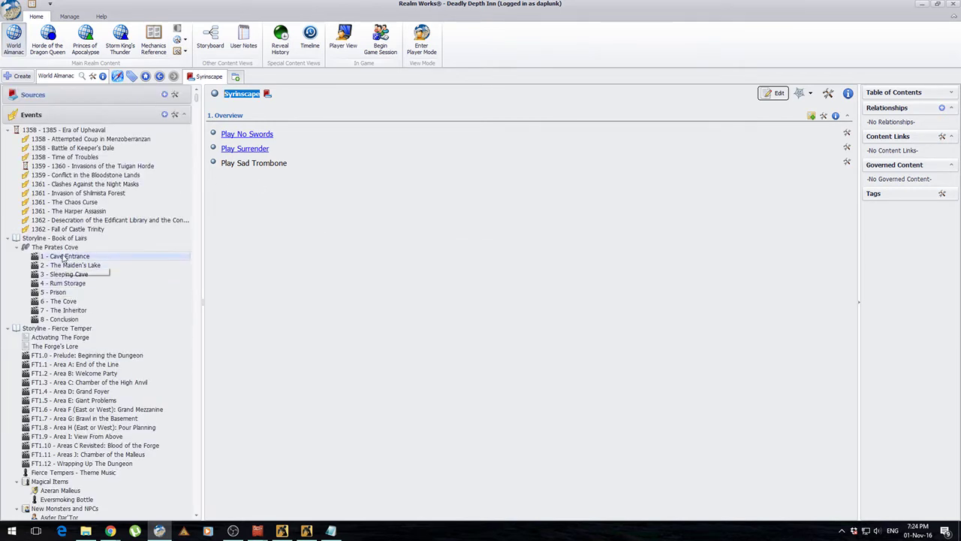
Add 'Syrinscape' as the second Play Sad Trombone line in Cave Entrance and save despite the name warning
left_click(63, 259)
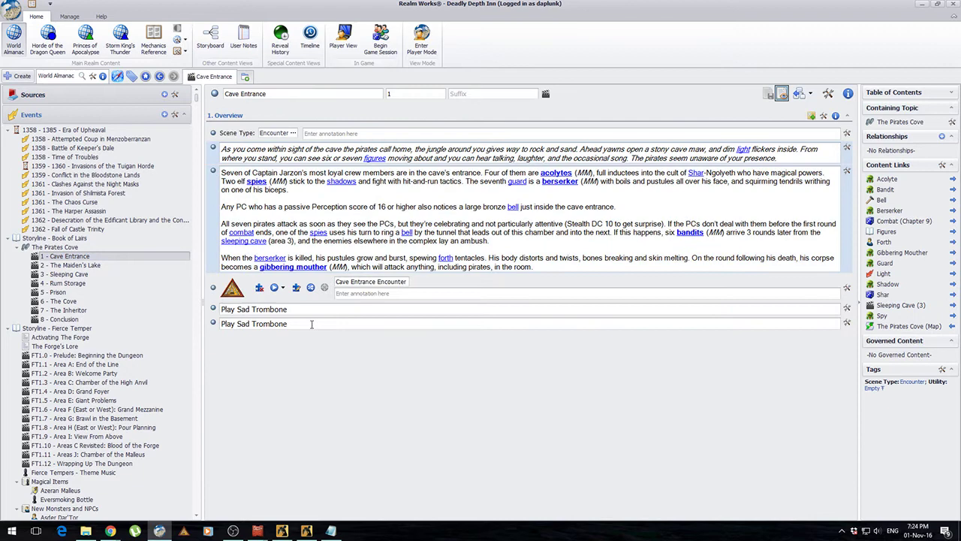
left_click(311, 323)
type("Syrinscape")
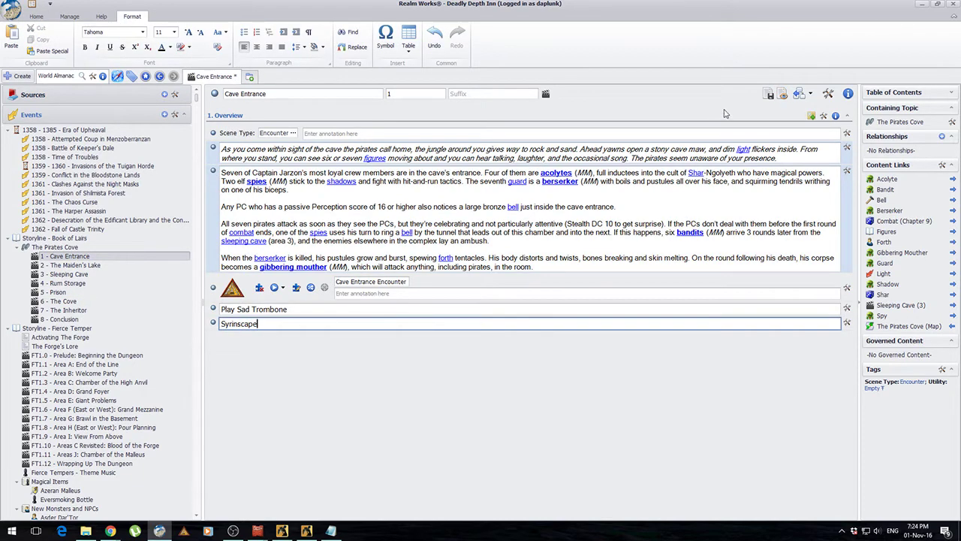
left_click(769, 93)
left_click(451, 225)
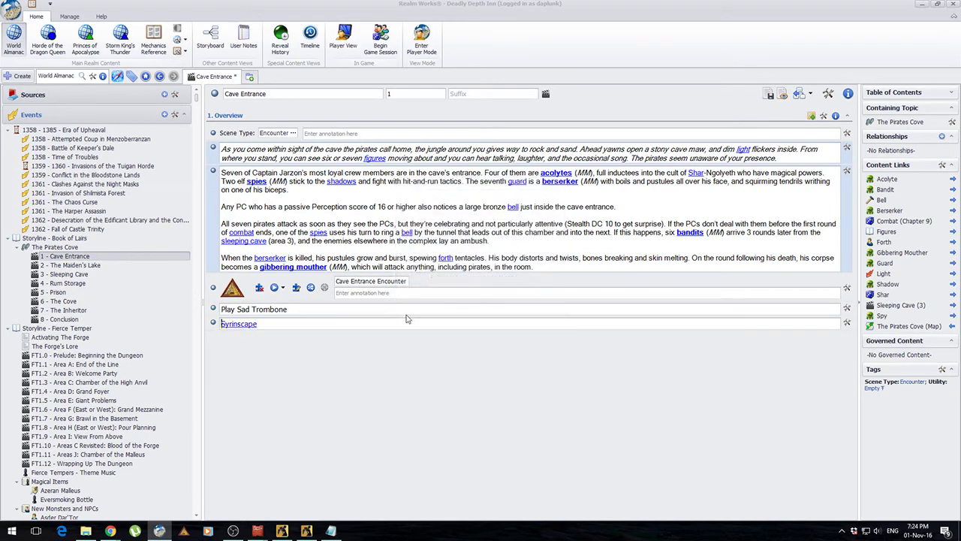
Finish editing Cave Entrance, follow the new Syrinscape link, and come back to the scene
left_click(405, 319)
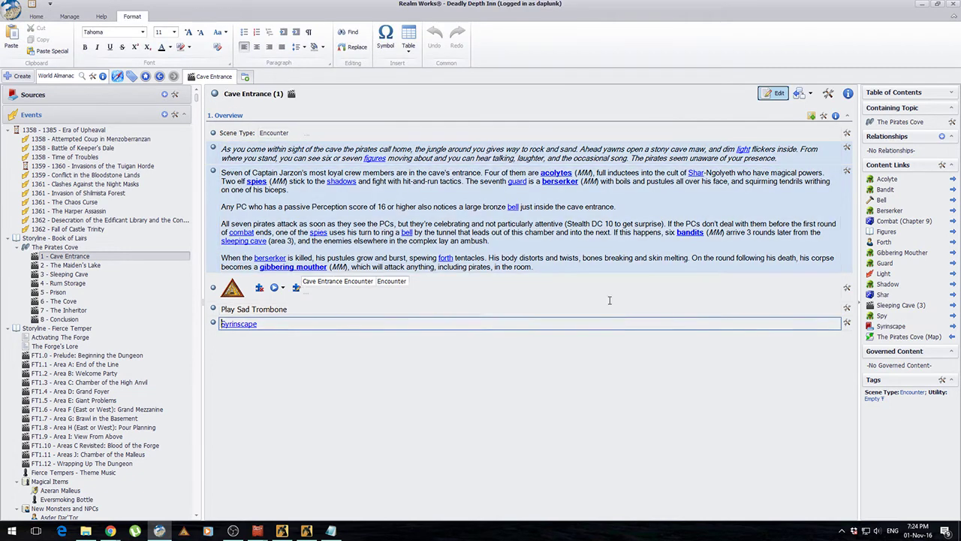
left_click(609, 300)
left_click(244, 325)
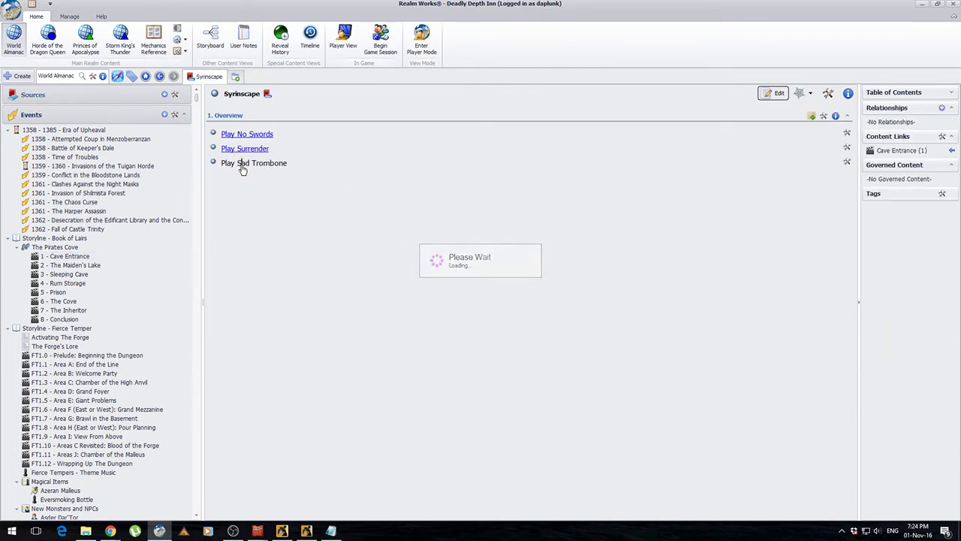
left_click(159, 76)
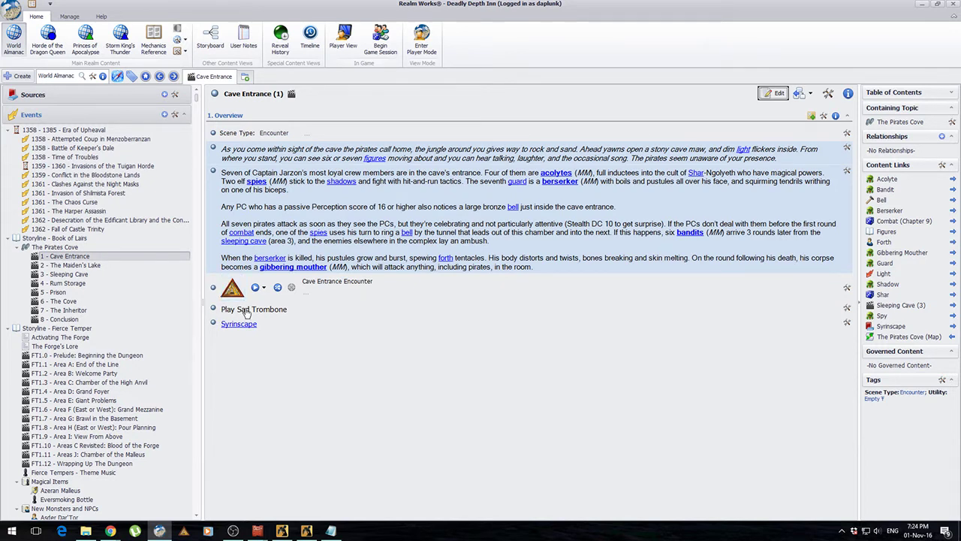
Open the Syrinscape audio topic listing Play No Swords, Play Surrender and Play Sad Trombone
mouse_move(246, 312)
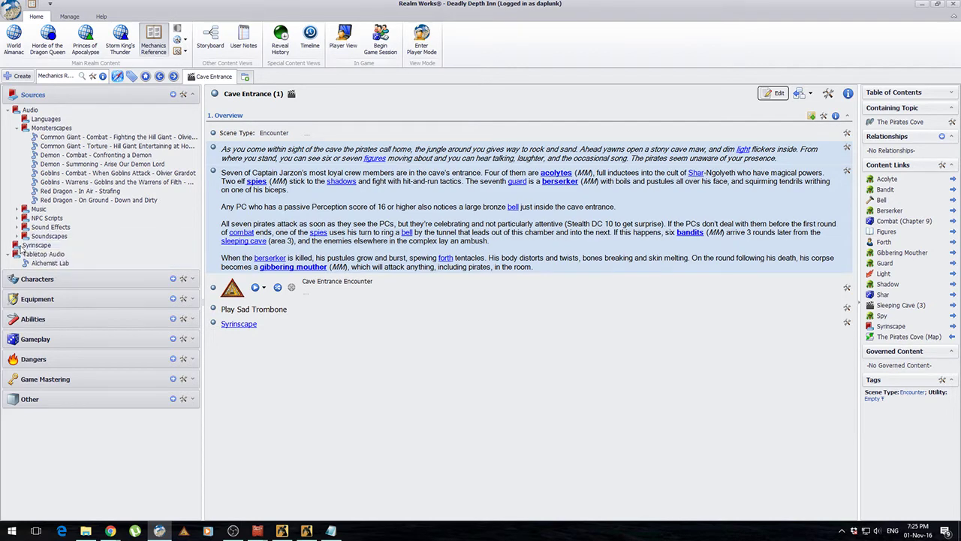
left_click(20, 246)
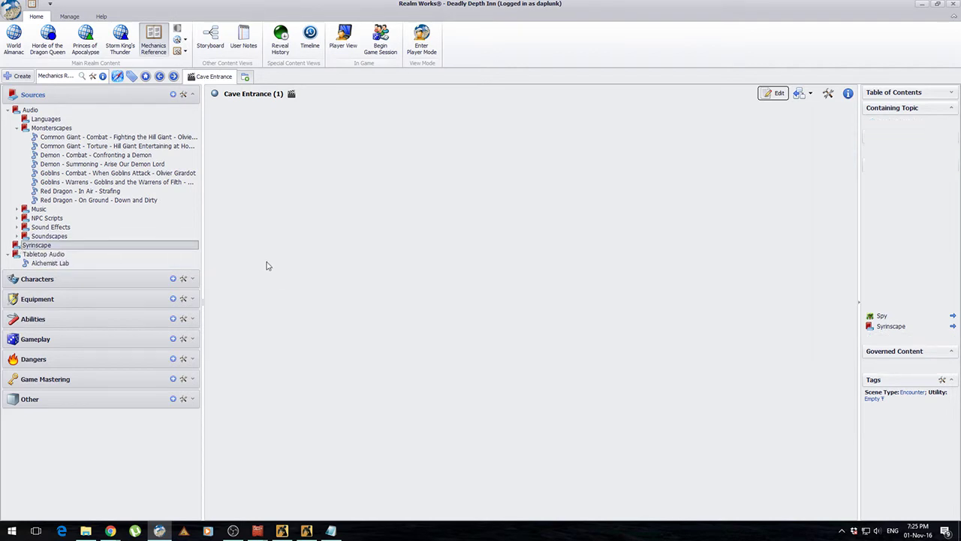
Bring Syrinscape Fantasy Player forward and minimize it to reveal the BattleBards featured albums
left_click(306, 531)
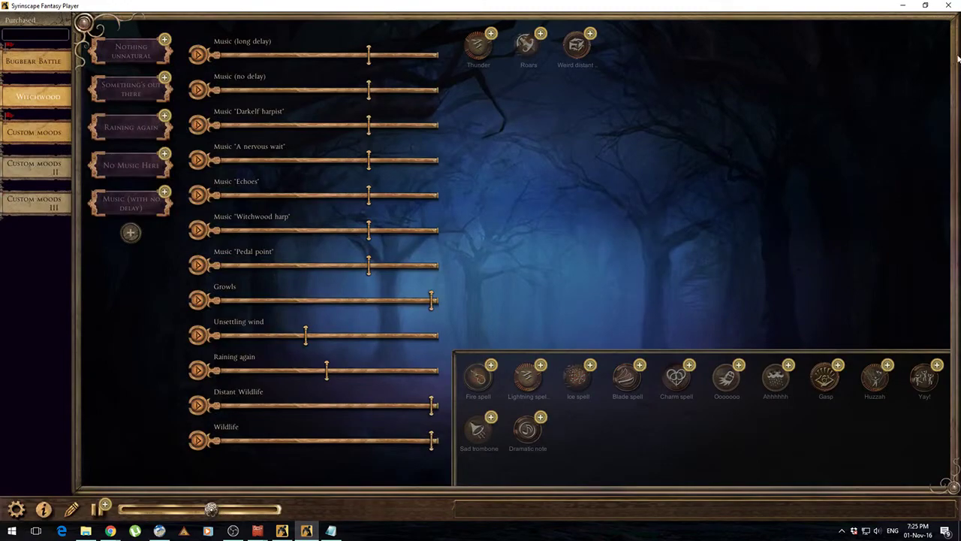
left_click(903, 5)
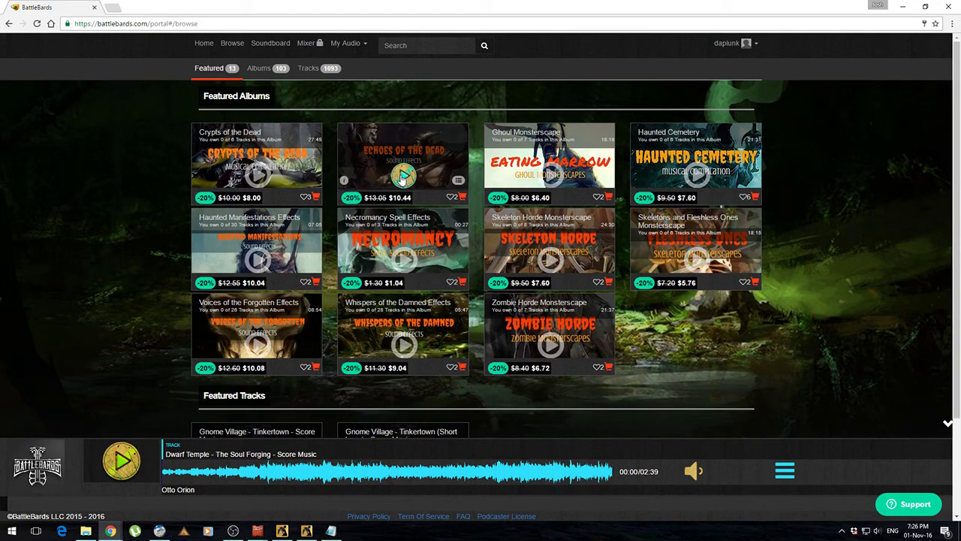
Browse the full BattleBards album list and return to the featured albums
scroll(511, 331, "down", 2)
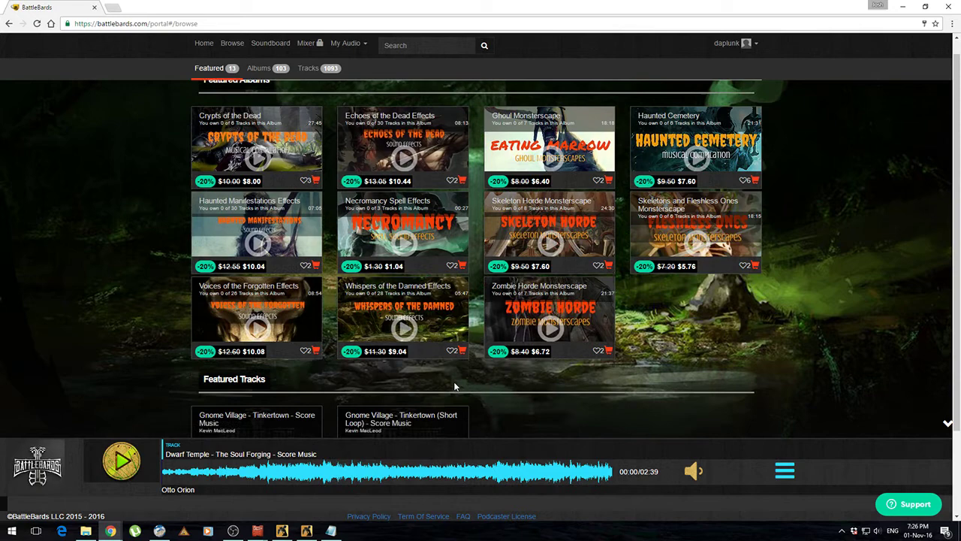
scroll(114, 317, "up", 2)
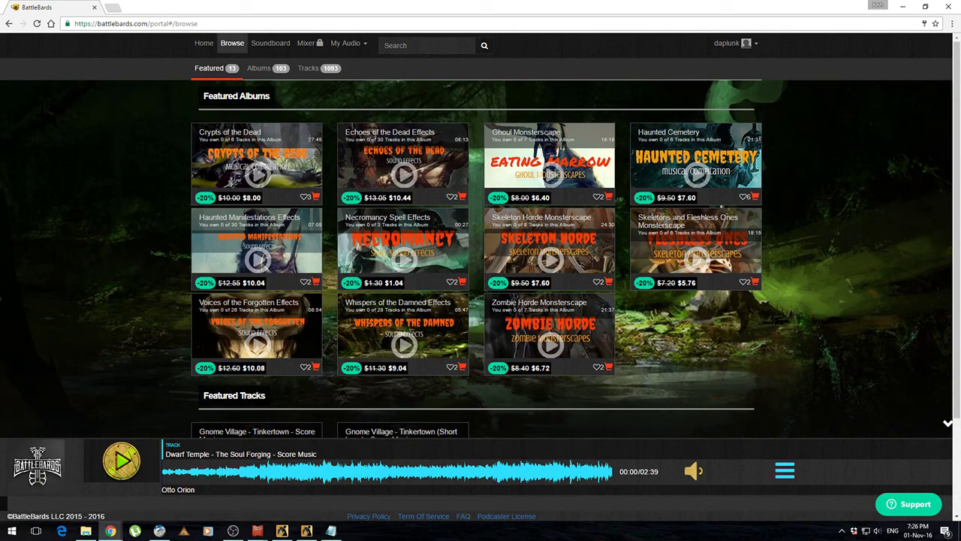
left_click(232, 43)
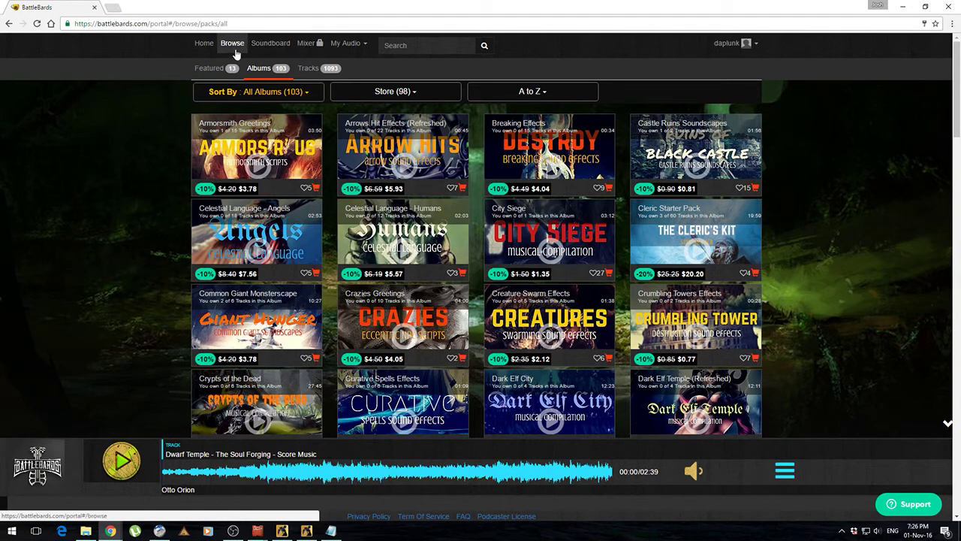
left_click(206, 68)
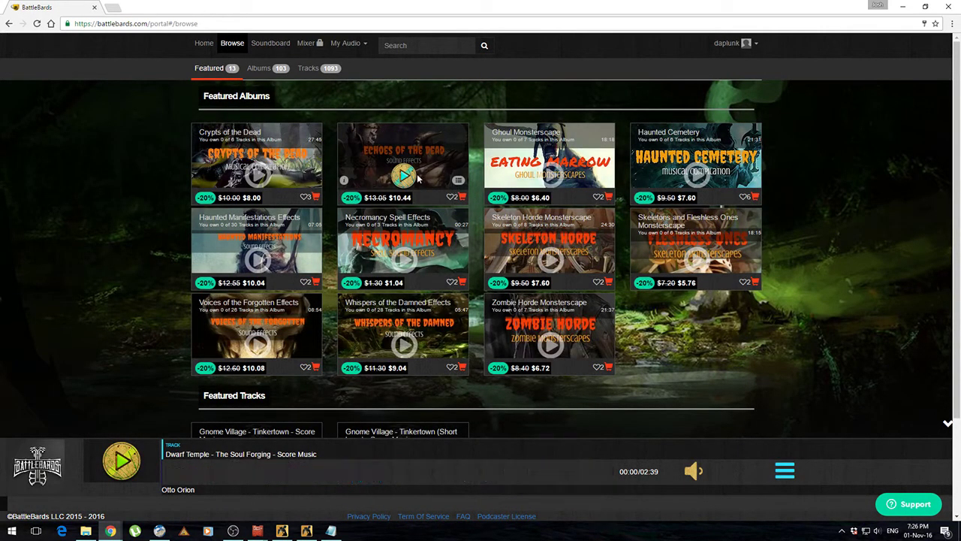
Preview Echoes of the Dead Effects, pause it, and go to the Hauntfest home page
left_click(413, 177)
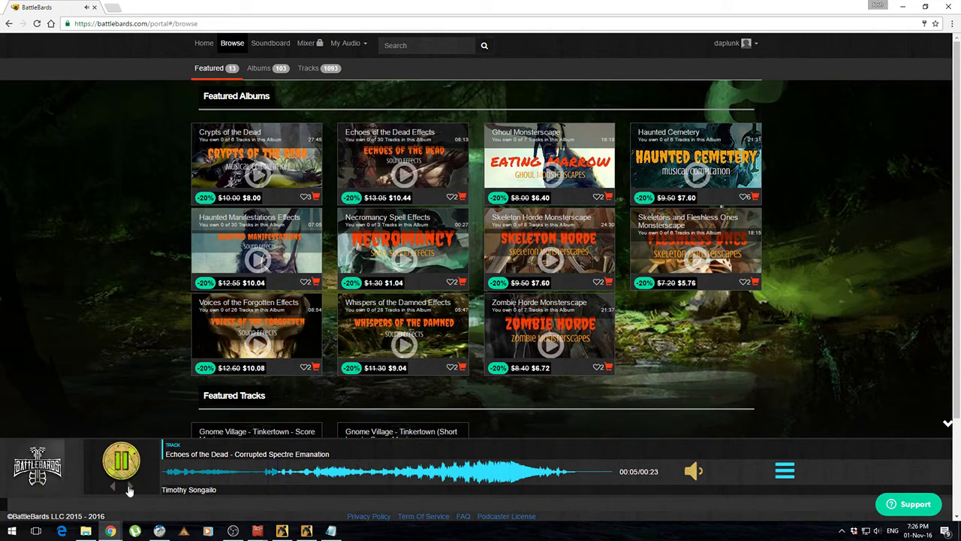
left_click(122, 461)
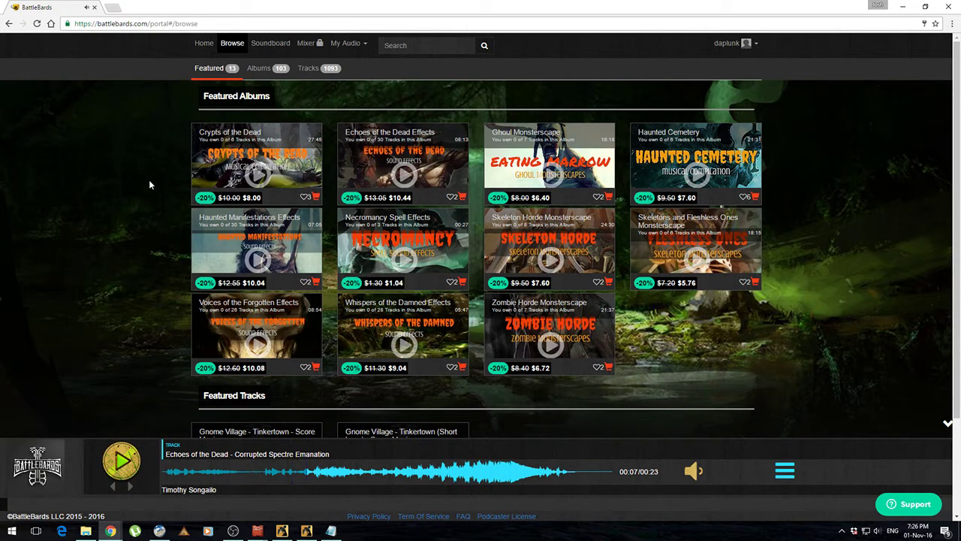
left_click(204, 42)
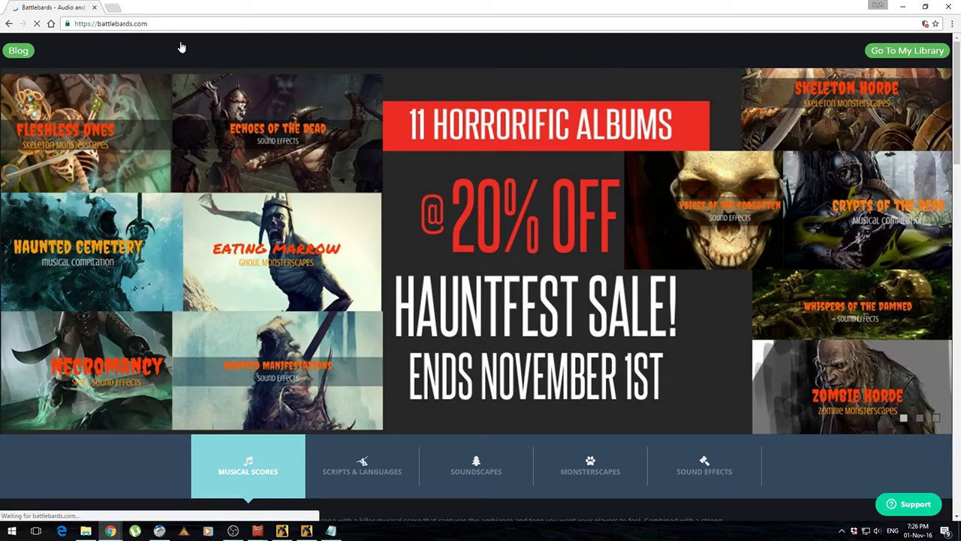
Go back a page and open My Audio > Library on BattleBards
scroll(826, 180, "down", 5)
scroll(805, 258, "up", 2)
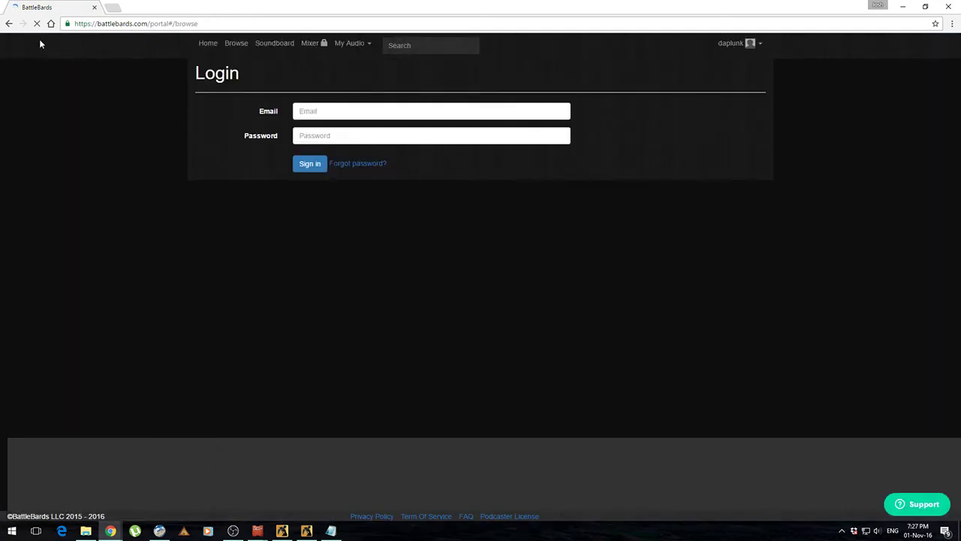
left_click(9, 23)
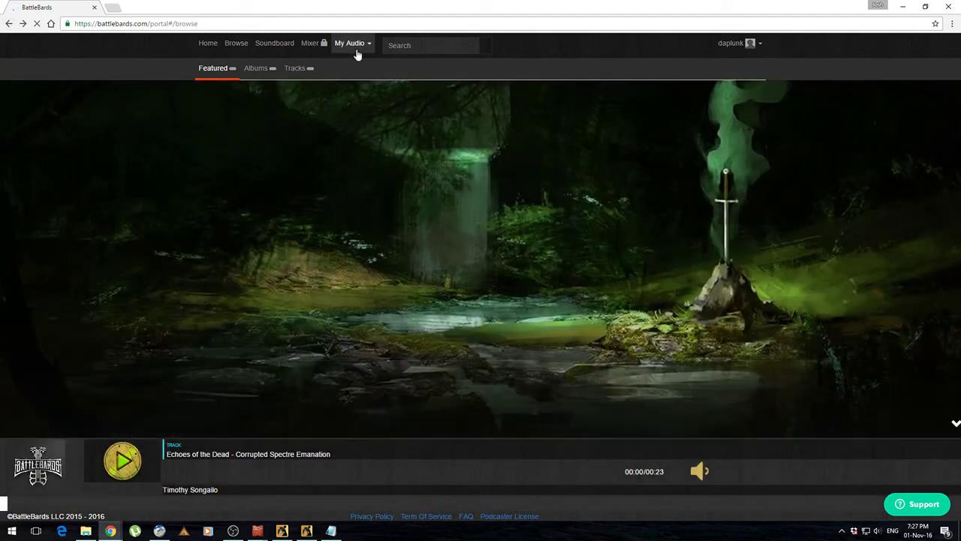
left_click(351, 44)
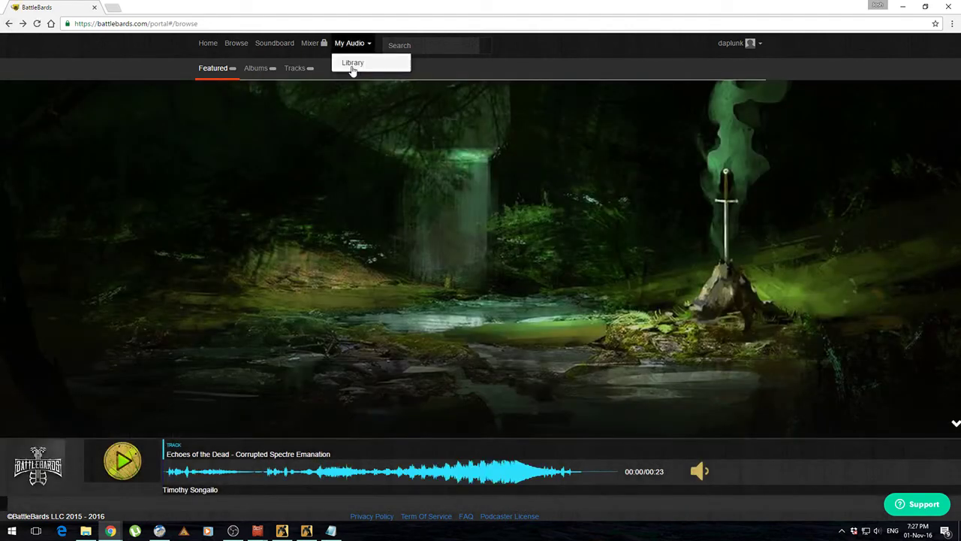
left_click(352, 63)
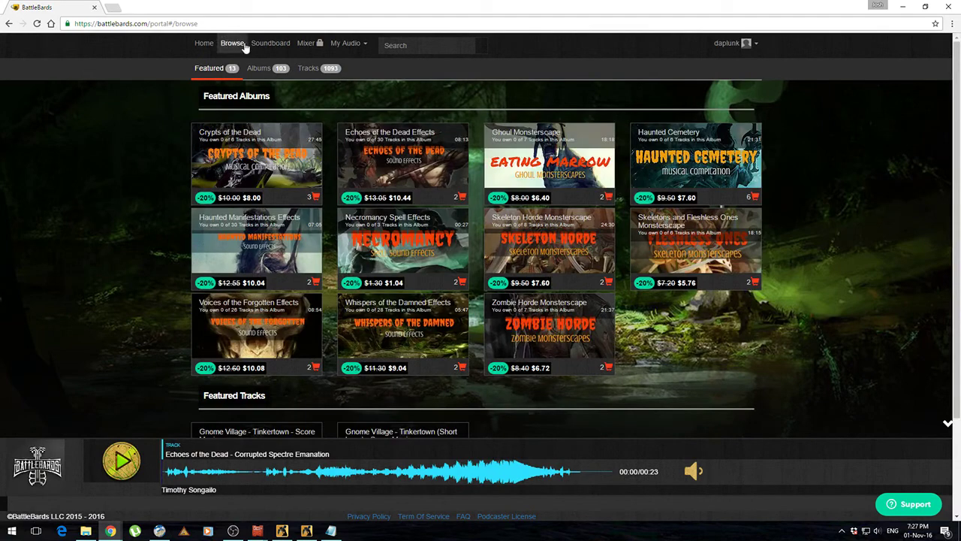
Show all albums, check the account menu, reopen My Library, then return to Realm Works
left_click(261, 73)
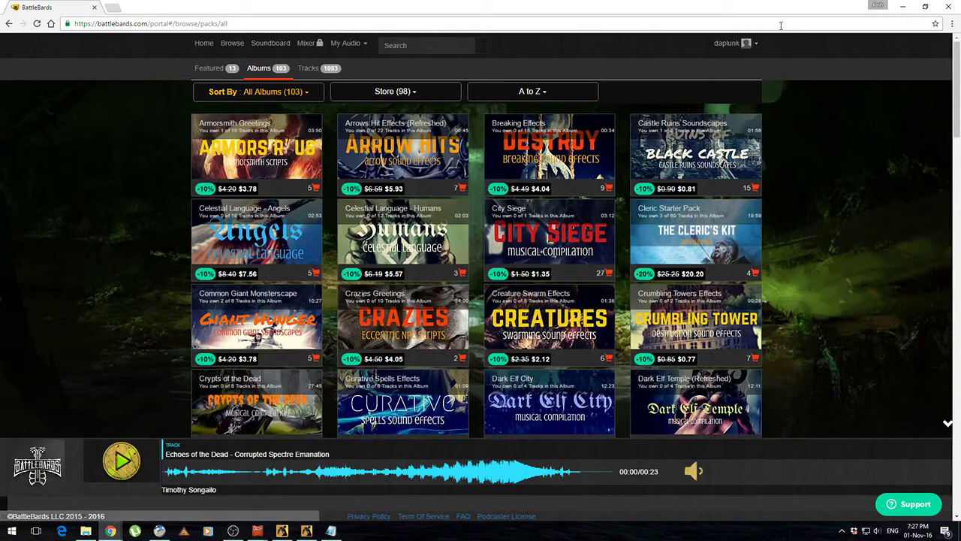
left_click(758, 45)
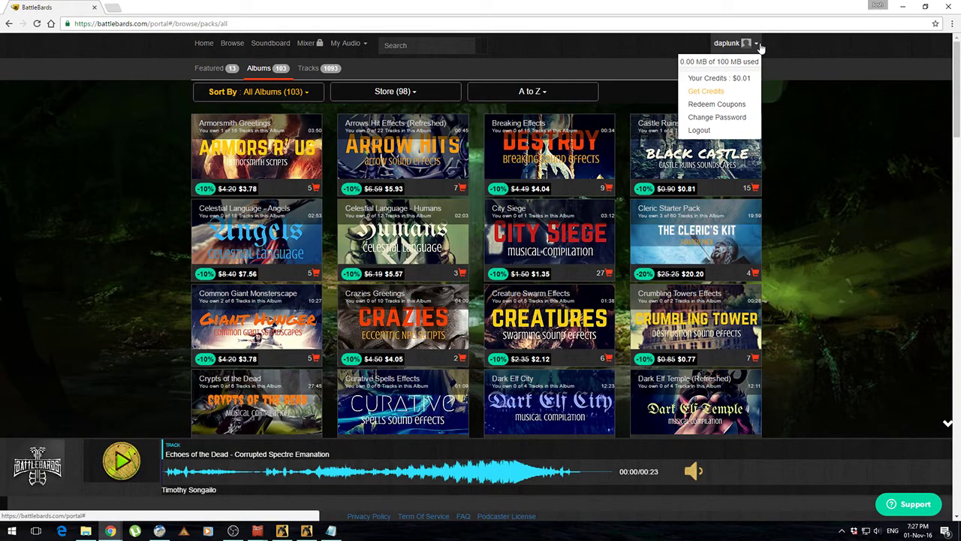
left_click(353, 47)
left_click(347, 63)
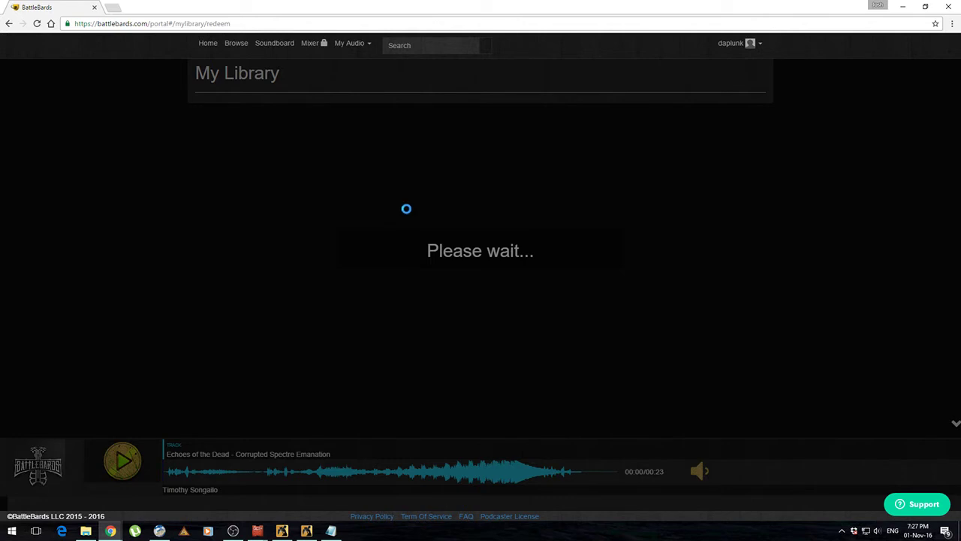
mouse_move(151, 530)
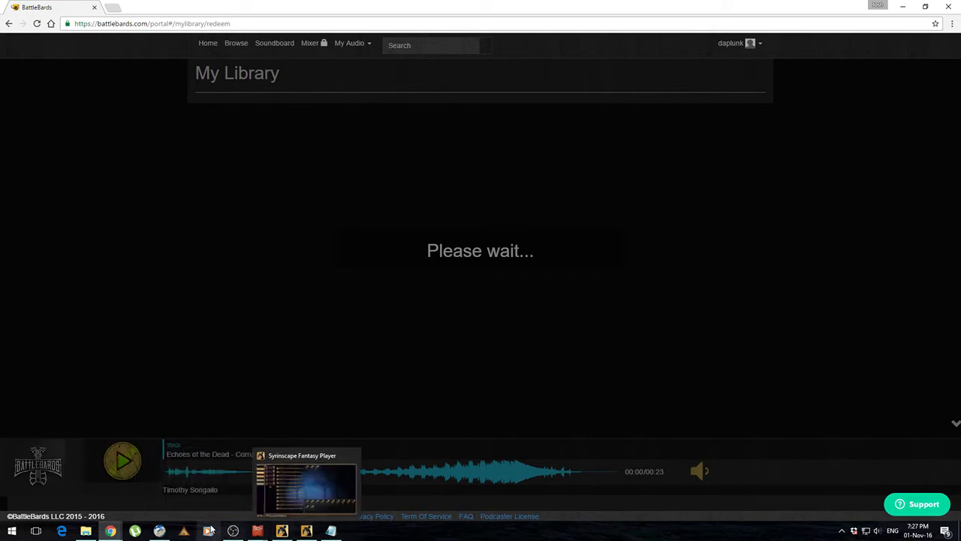
left_click(159, 531)
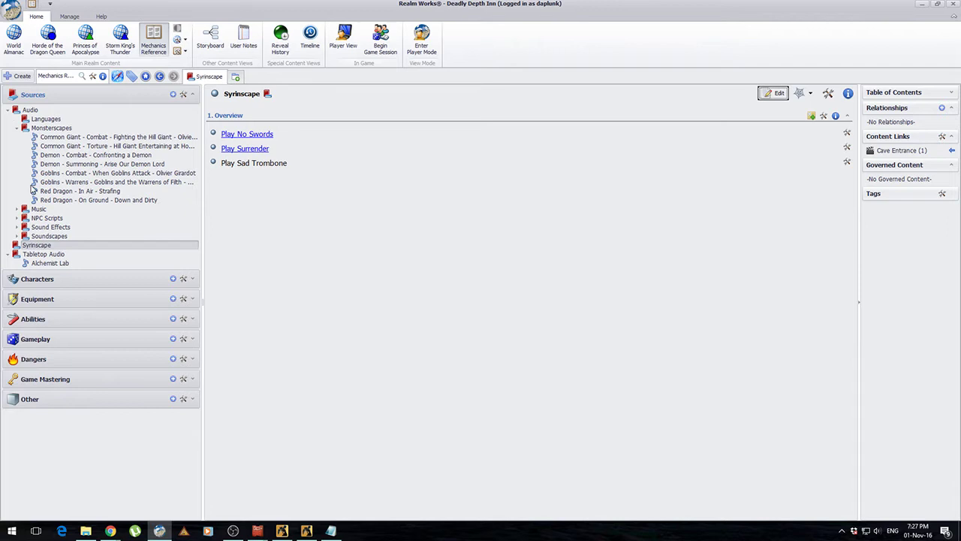
Open Demon - Summoning - Arise Our Demon Lord and browse its snippet options without adding anything
left_click(75, 164)
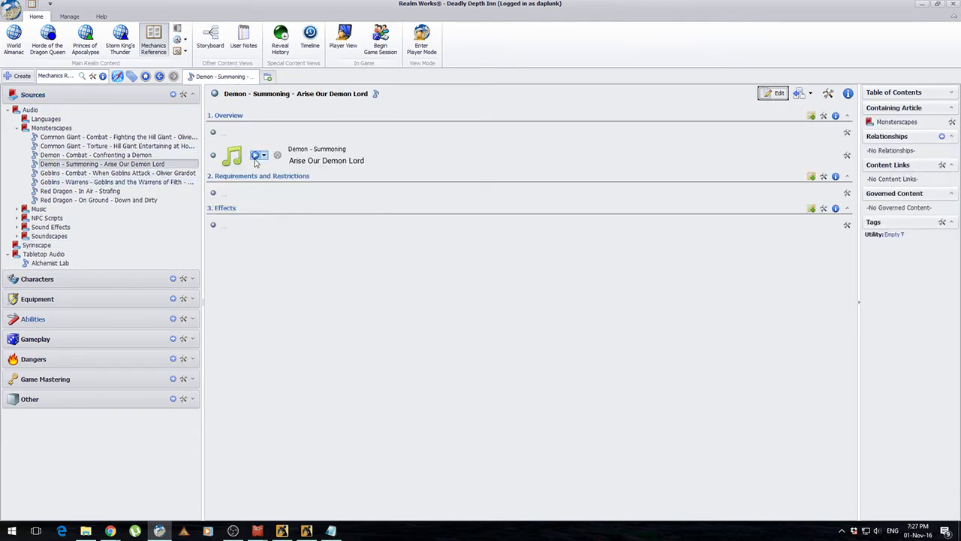
left_click(846, 155)
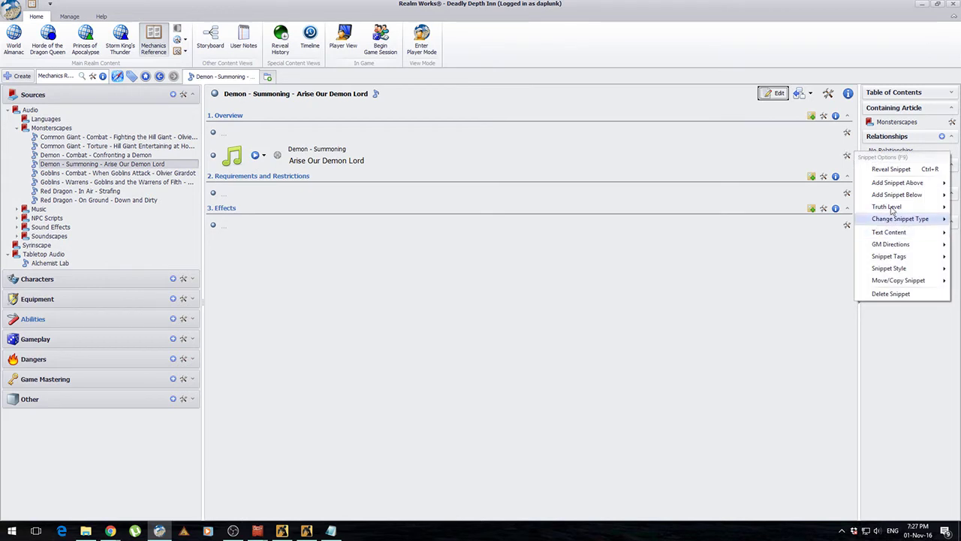
mouse_move(893, 195)
mouse_move(814, 331)
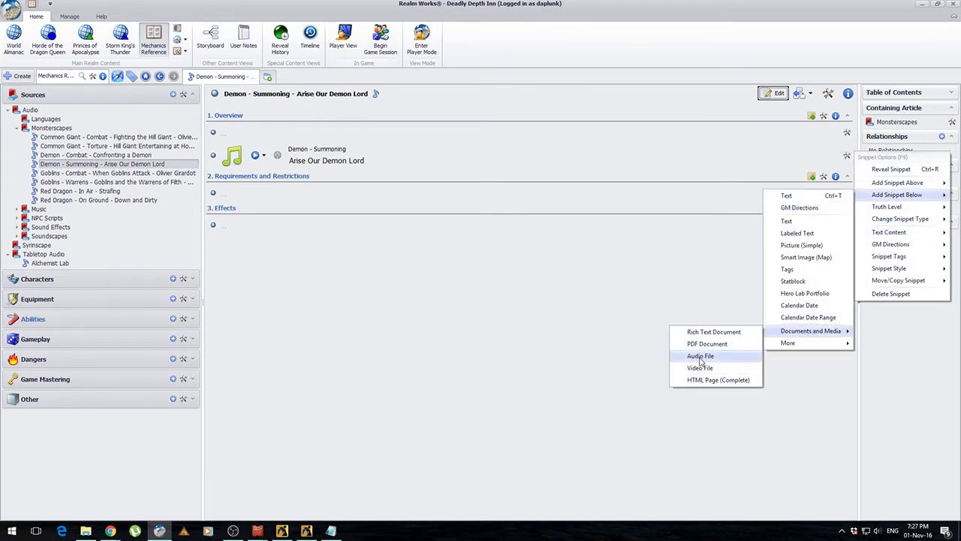
left_click(636, 346)
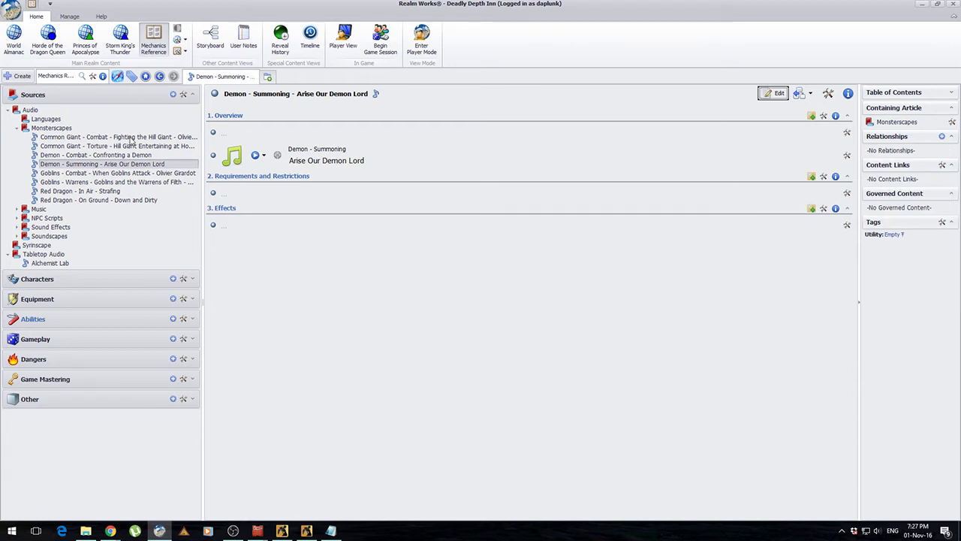
Open the Demon - Summoning audio file in its playback view
left_click(264, 156)
left_click(262, 259)
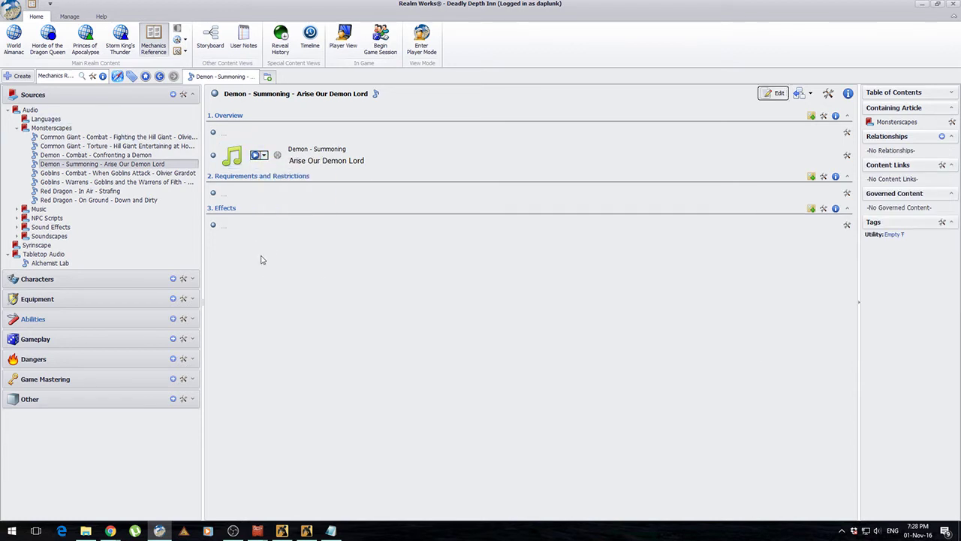
left_click(255, 155)
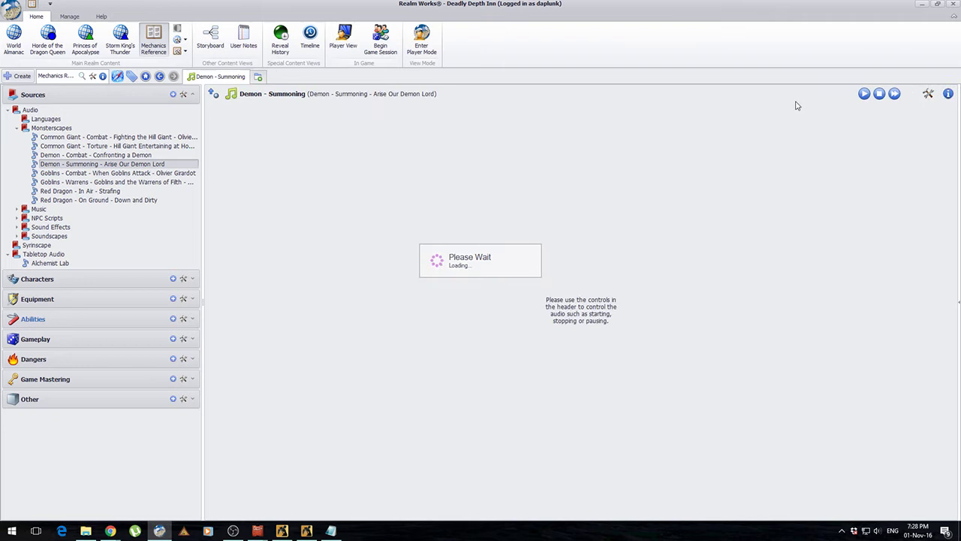
Play and stop the Demon - Summoning audio, then return to its article
left_click(865, 94)
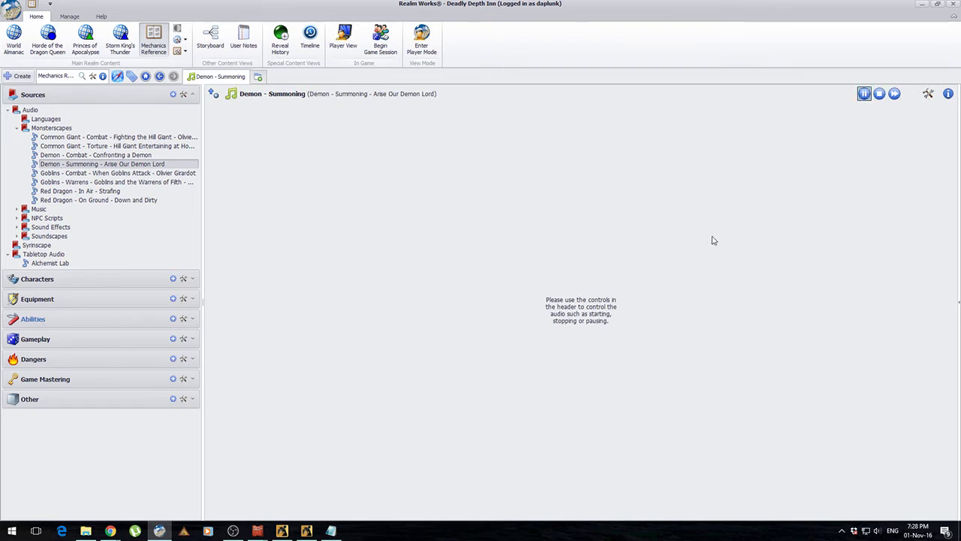
left_click(879, 93)
left_click(12, 48)
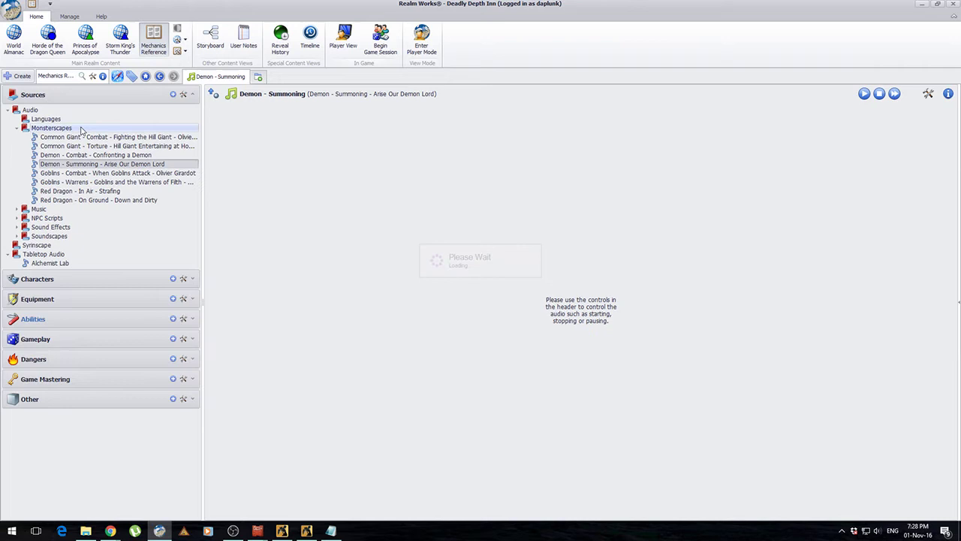
left_click(103, 164)
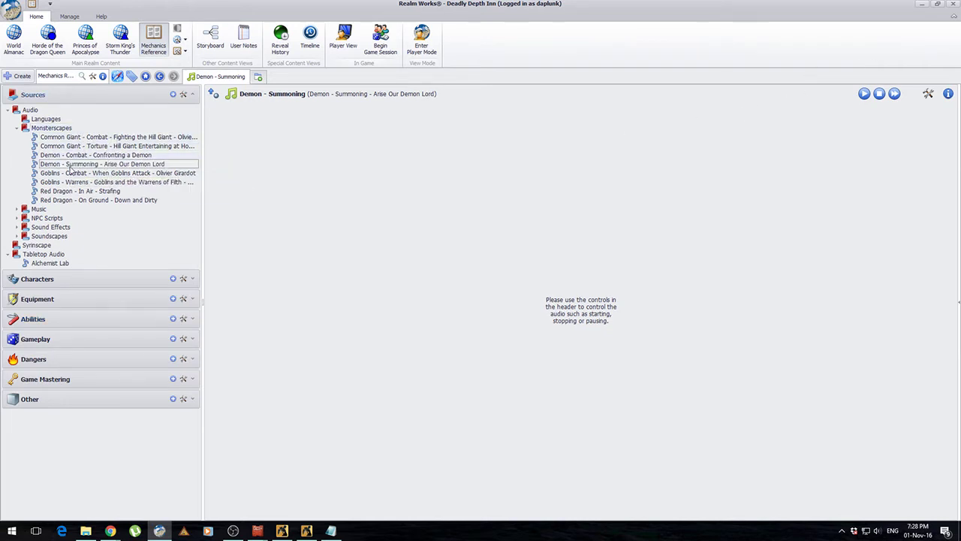
Toggle edit mode on the Demon article, then open the 1 - Cave Entrance scene
left_click(773, 93)
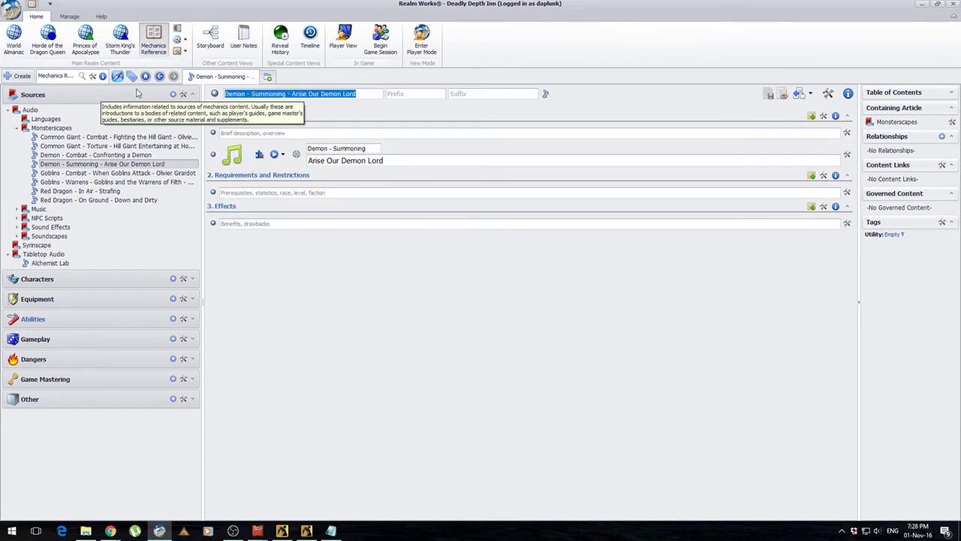
left_click(785, 94)
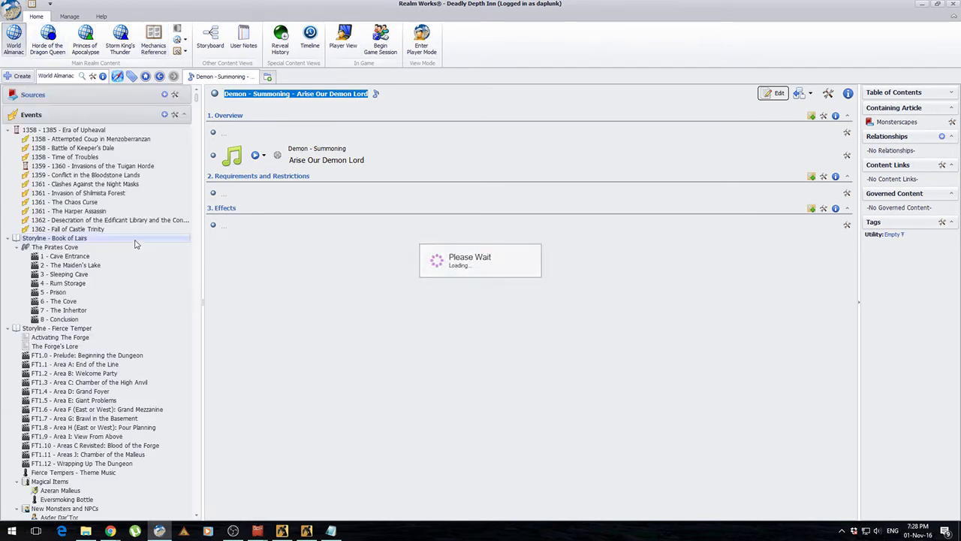
left_click(64, 256)
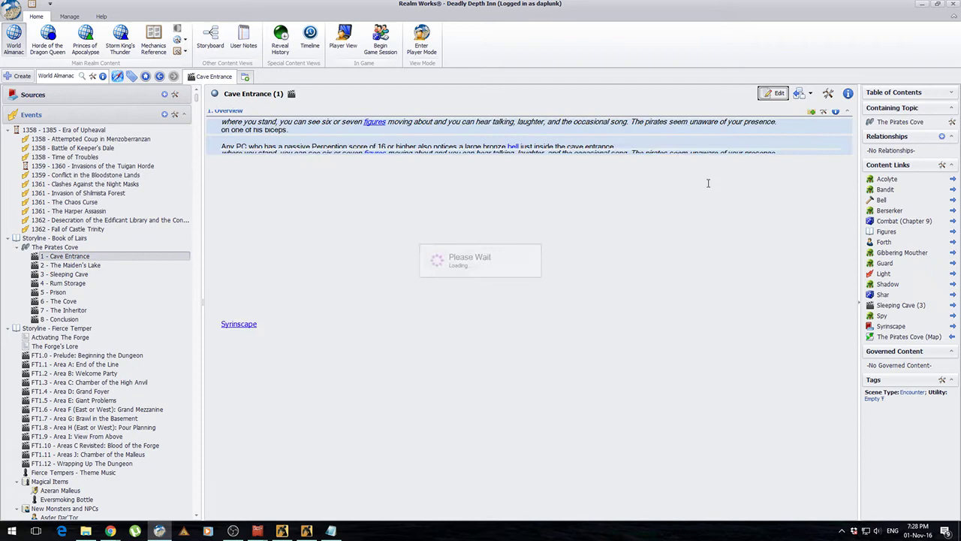
Paste a Demon - Summoning - Arise Our Demon Lord snippet below Syrinscape and save, keeping the duplicate name
left_click(298, 334)
type("Demon - Summoning - Arise Our Demon Lord")
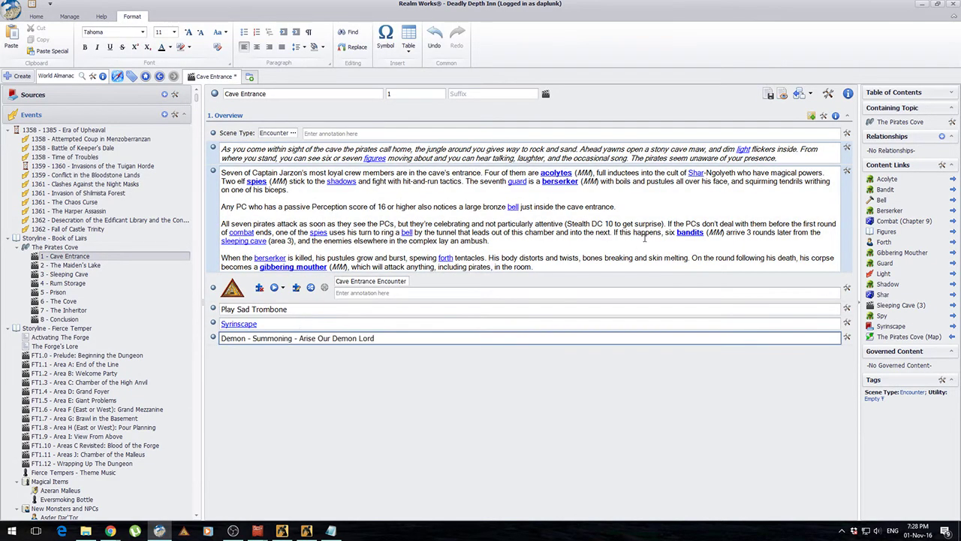
left_click(768, 94)
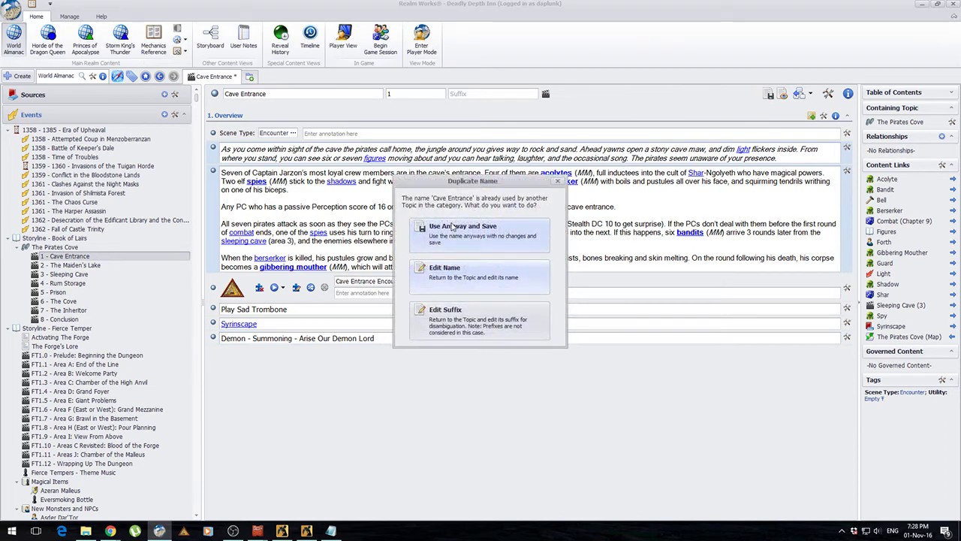
left_click(450, 189)
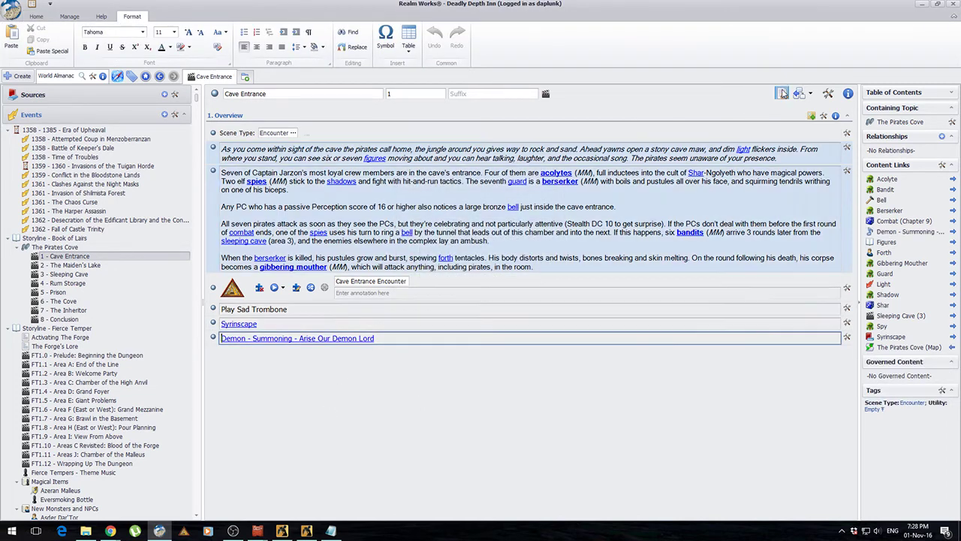
left_click(782, 93)
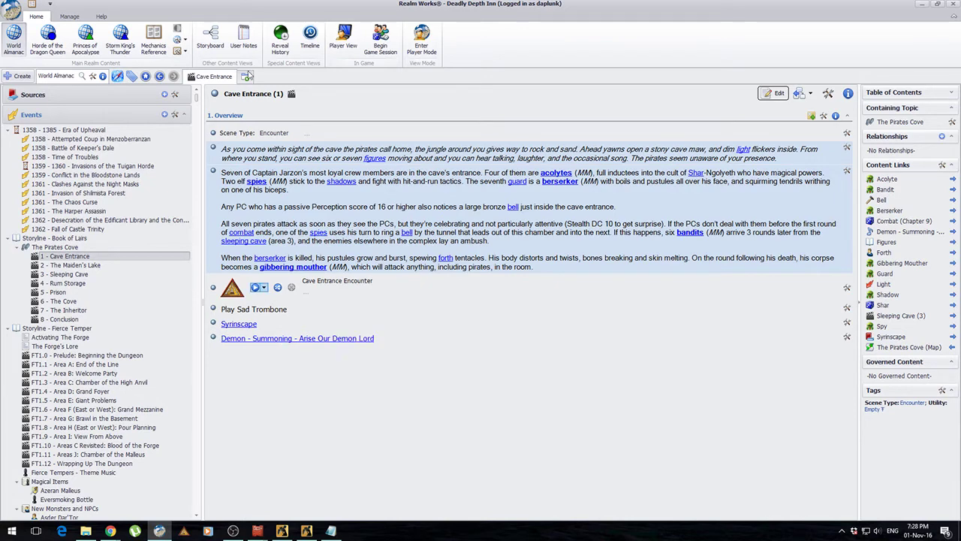
Follow the Demon link, play and stop its audio, then go back
left_click(263, 340)
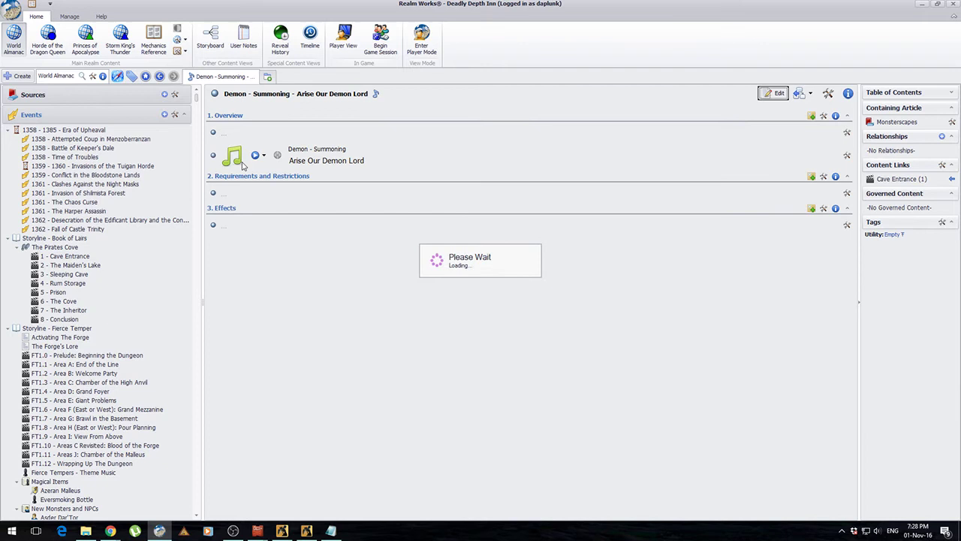
left_click(243, 163)
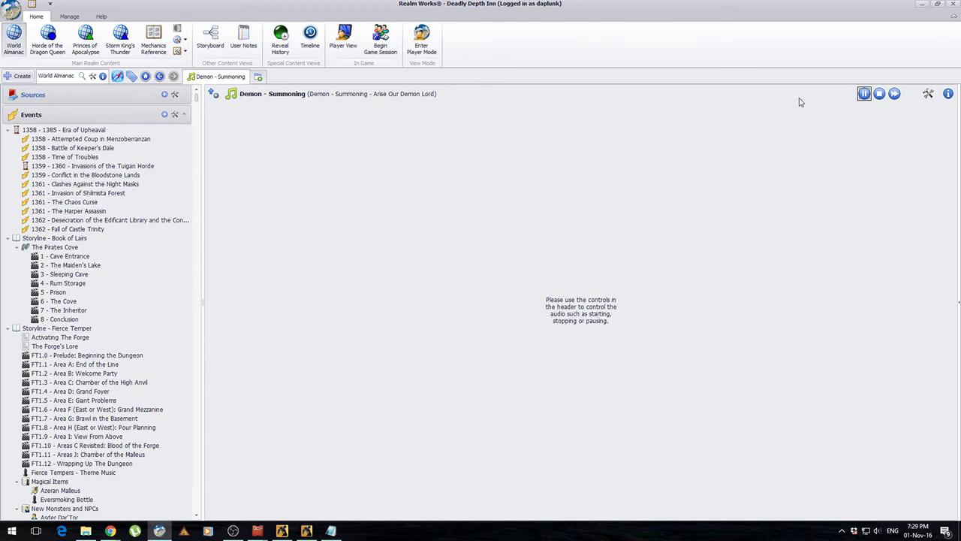
left_click(879, 94)
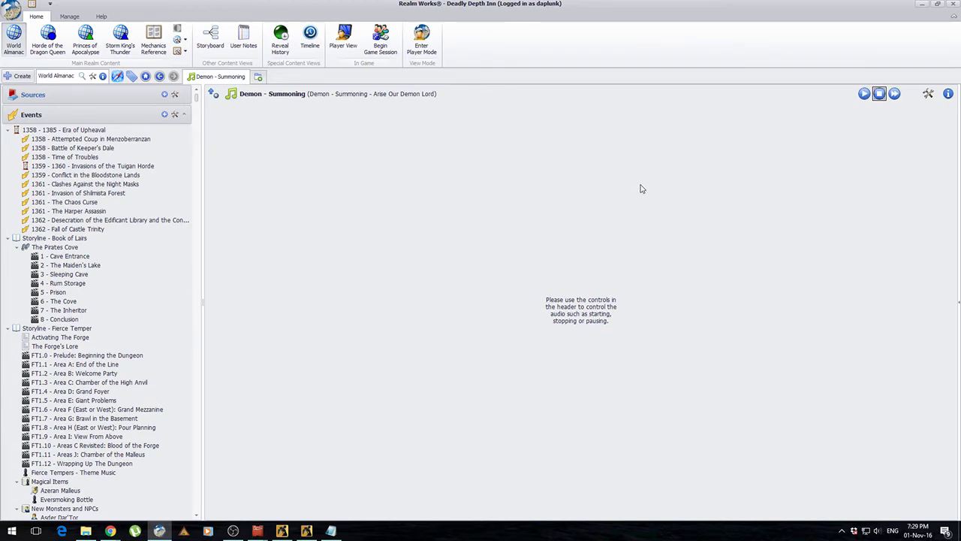
left_click(159, 76)
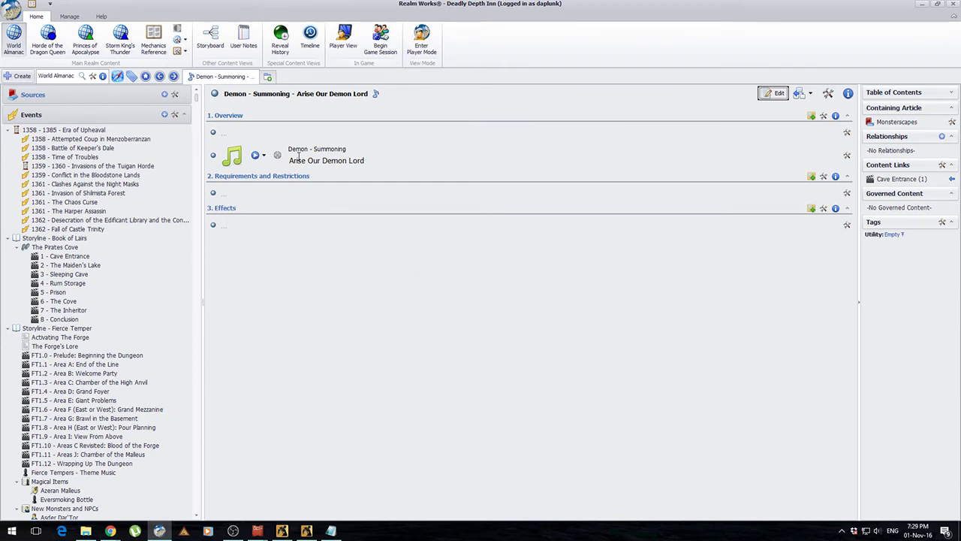
Open the Demon - Summoning audio externally with View Externally
left_click(263, 155)
left_click(267, 302)
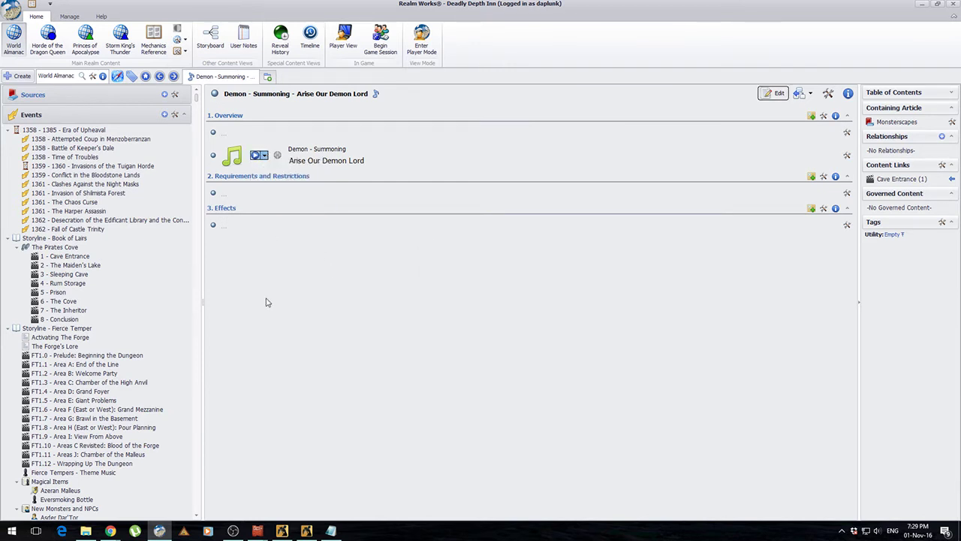
left_click(265, 157)
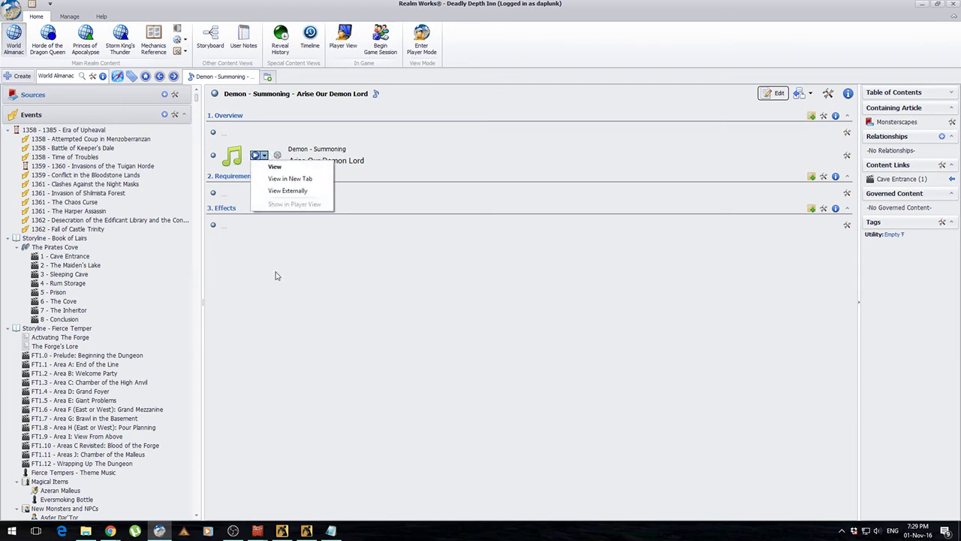
left_click(293, 192)
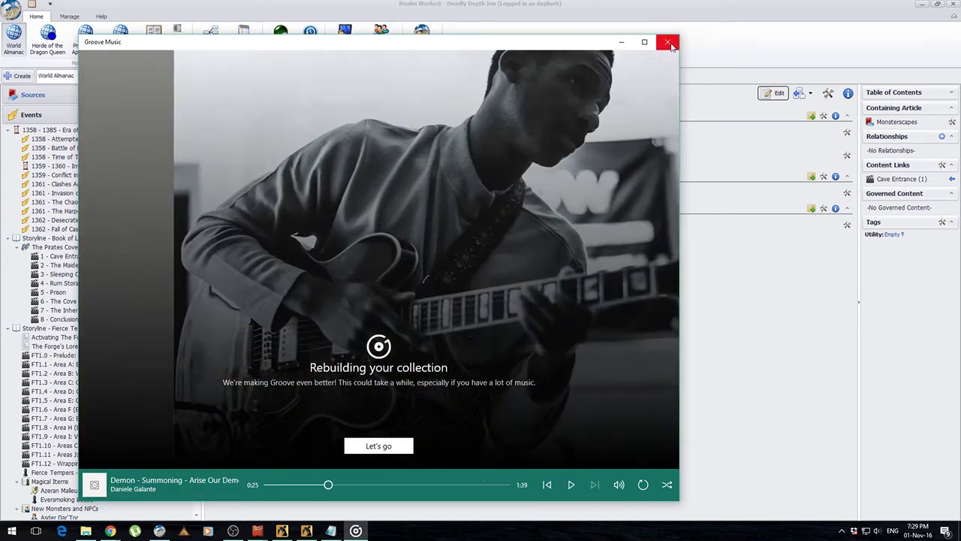
Close Groove Music after the Demon - Summoning track has played
left_click(668, 42)
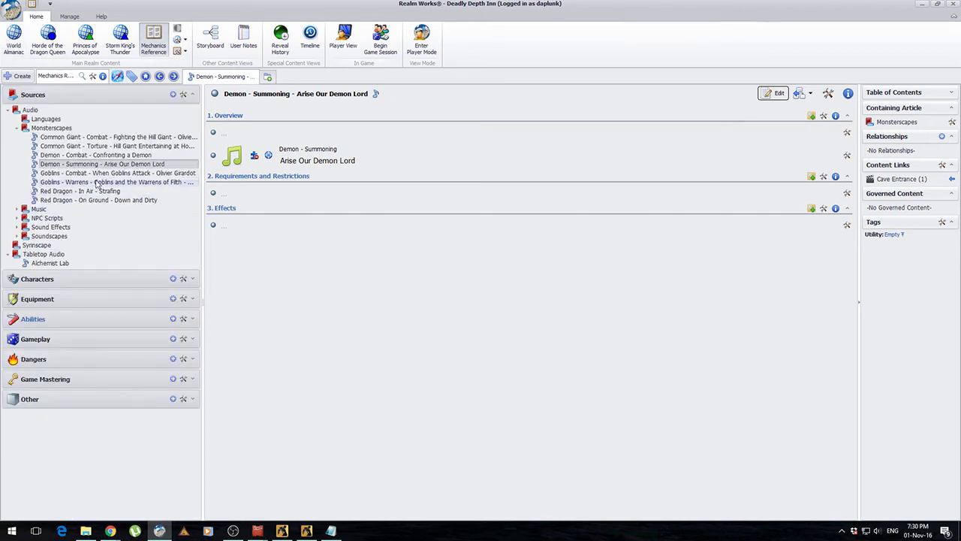
Open the Alchemist Lab audio article, then bring the Tabletop Audio site in Chrome to the front
left_click(39, 262)
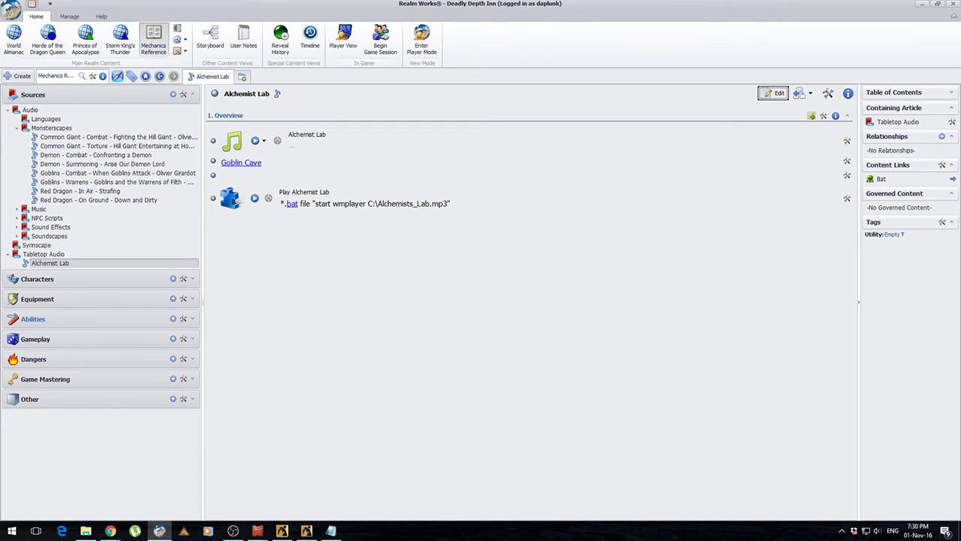
key("alt+Tab")
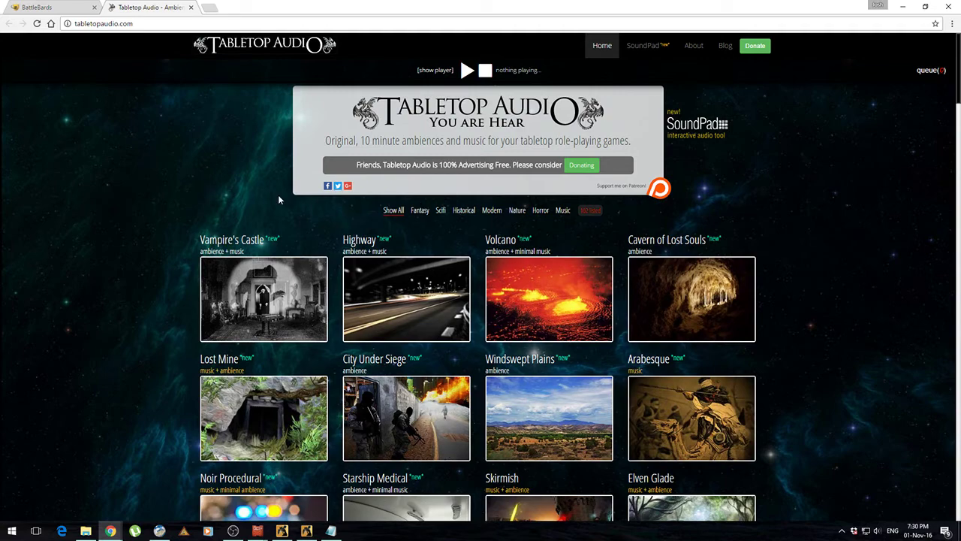
Filter Tabletop Audio to Fantasy tracks and play the Medieval Town ambience
scroll(248, 316, "down", 3)
scroll(154, 225, "up", 3)
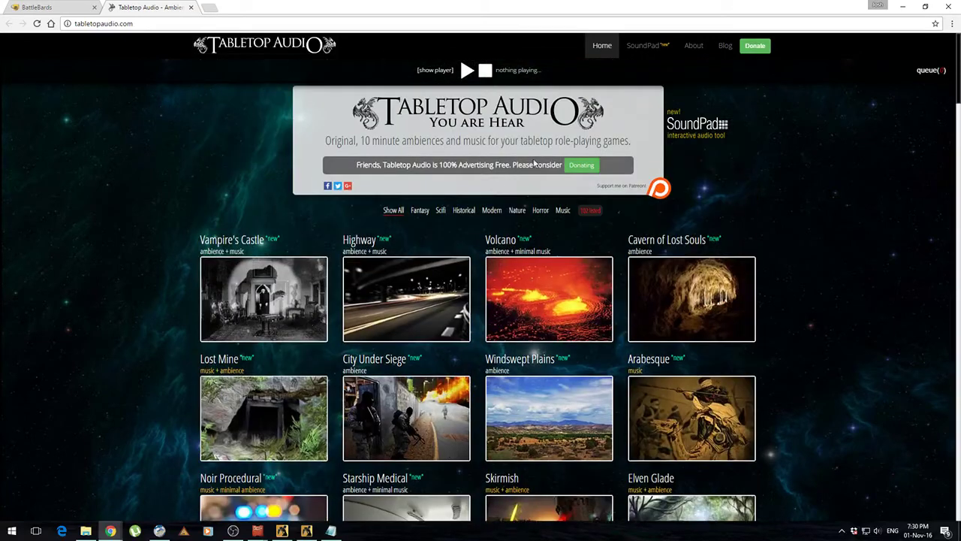
left_click(420, 210)
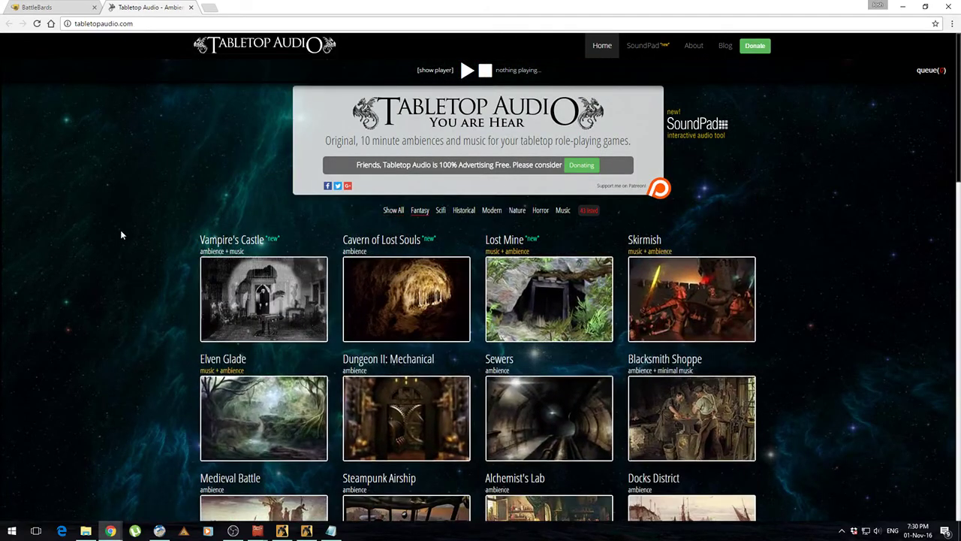
scroll(76, 353, "down", 1)
scroll(76, 349, "down", 5)
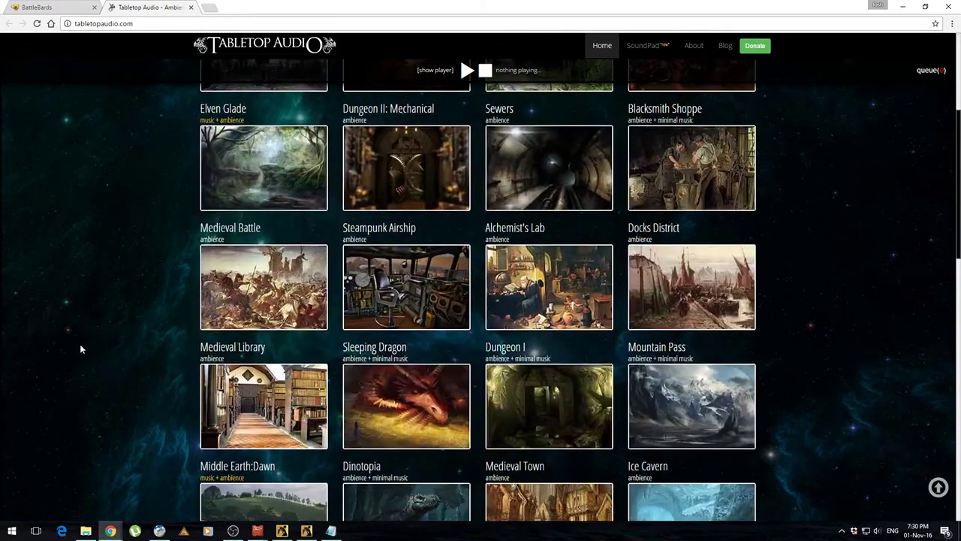
scroll(81, 348, "down", 3)
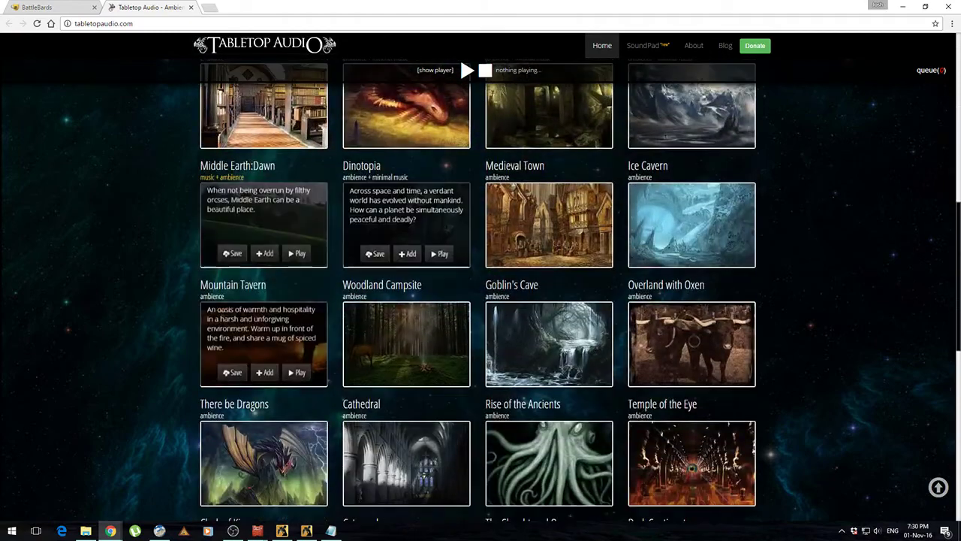
left_click(578, 256)
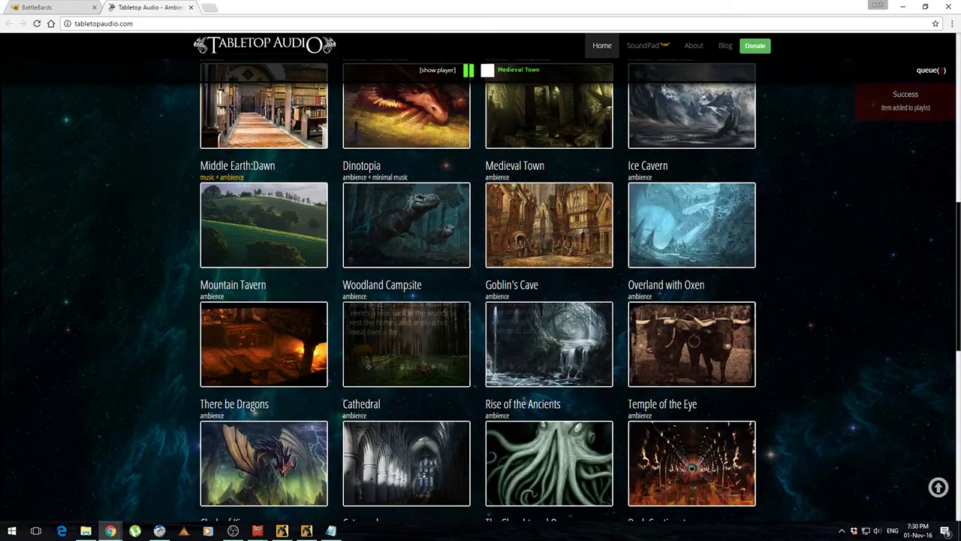
Close the Tabletop Audio tab and return to Realm Works
scroll(113, 241, "up", 8)
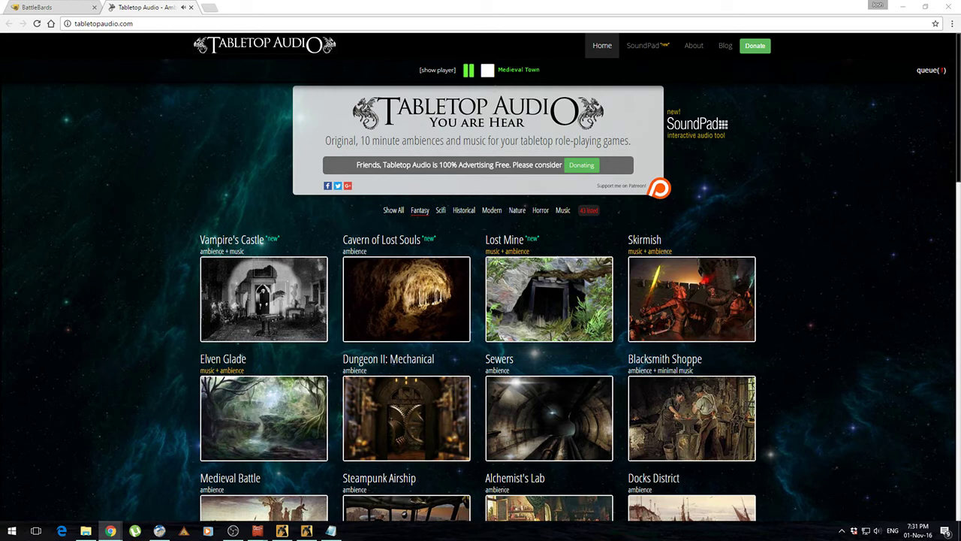
middle_click(146, 9)
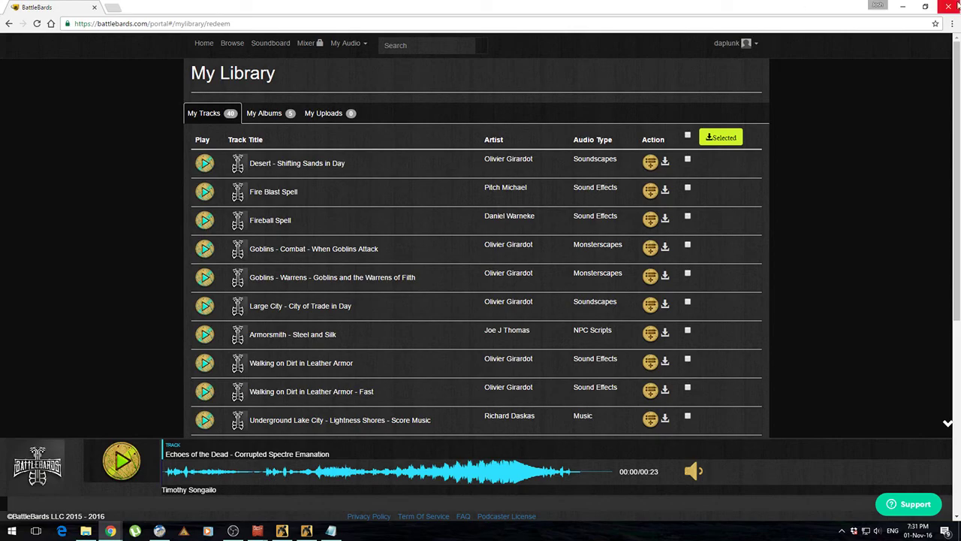
key("alt+Tab")
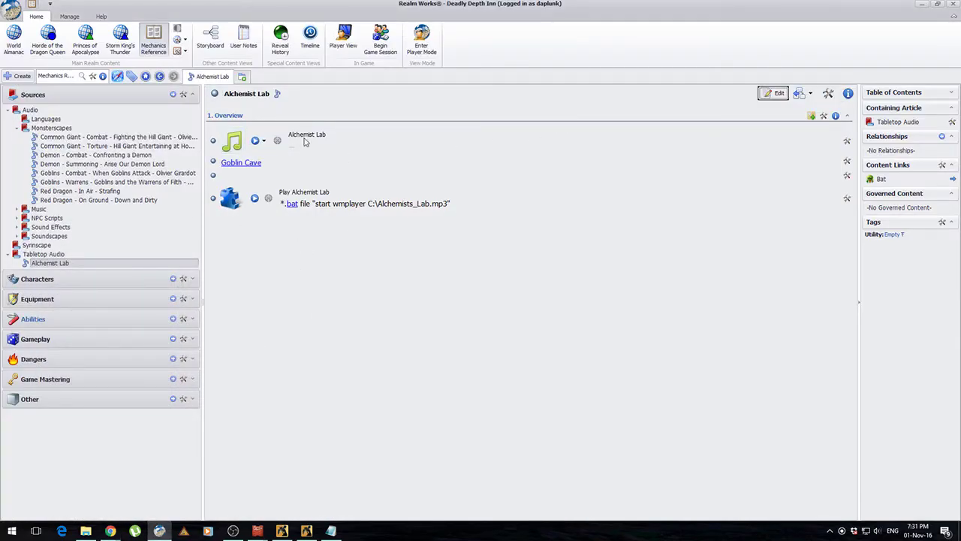
left_click(256, 141)
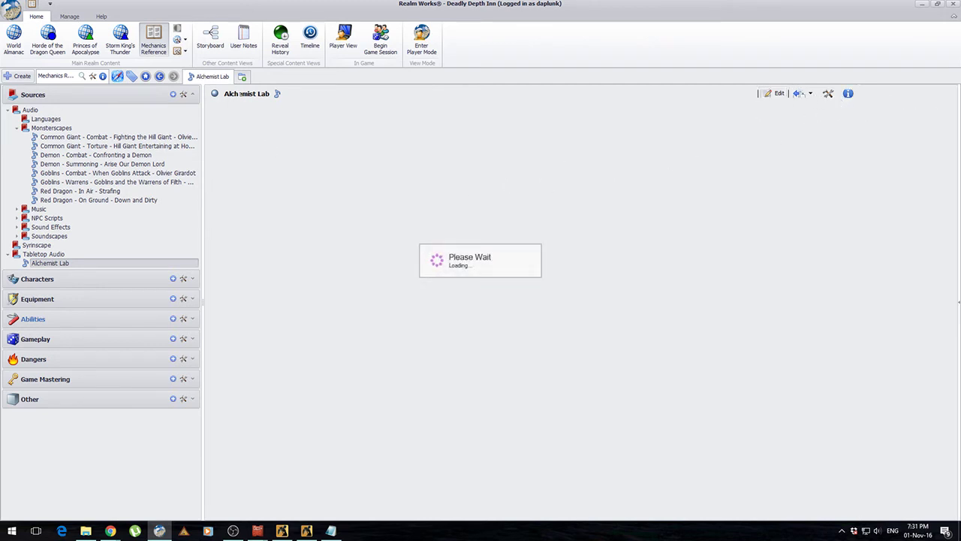
key("alt+Tab")
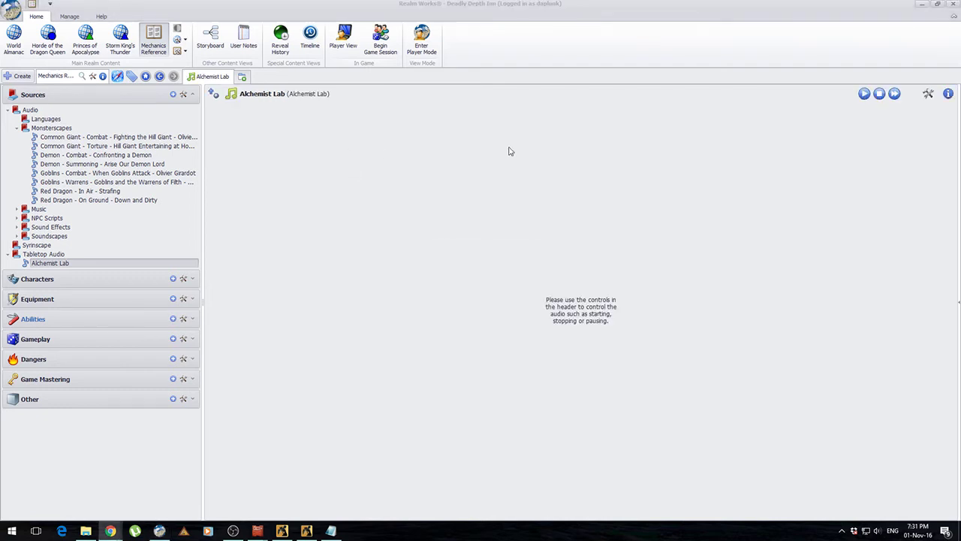
left_click(863, 96)
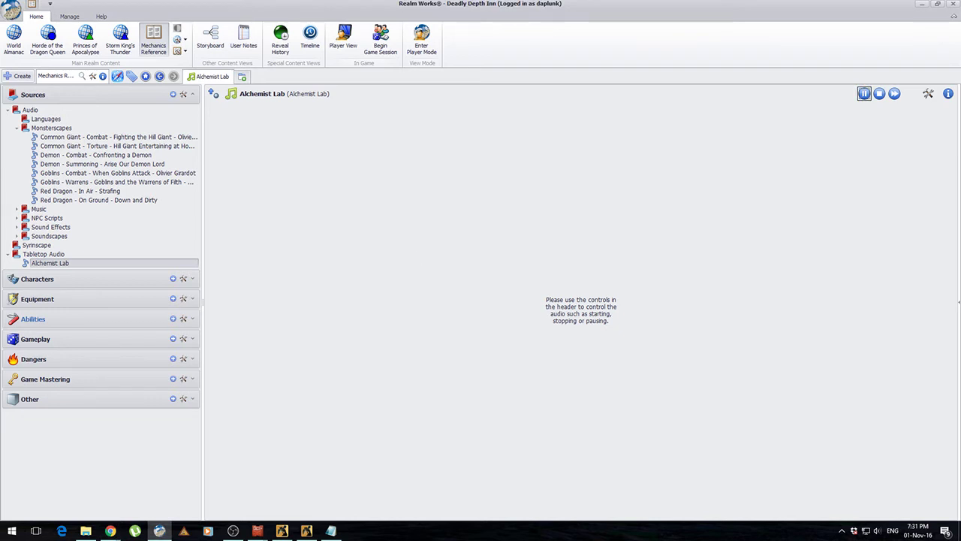
left_click(880, 94)
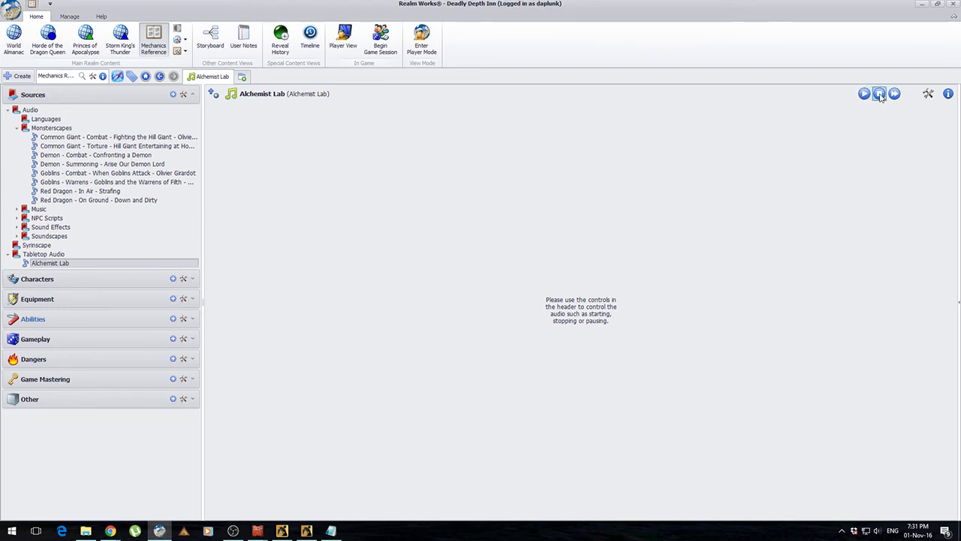
left_click(160, 76)
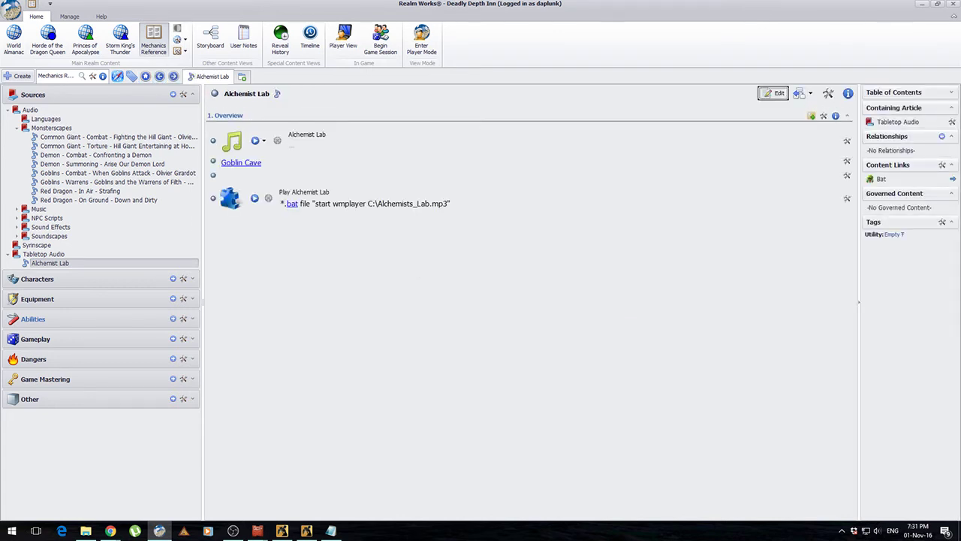
key("alt+Tab")
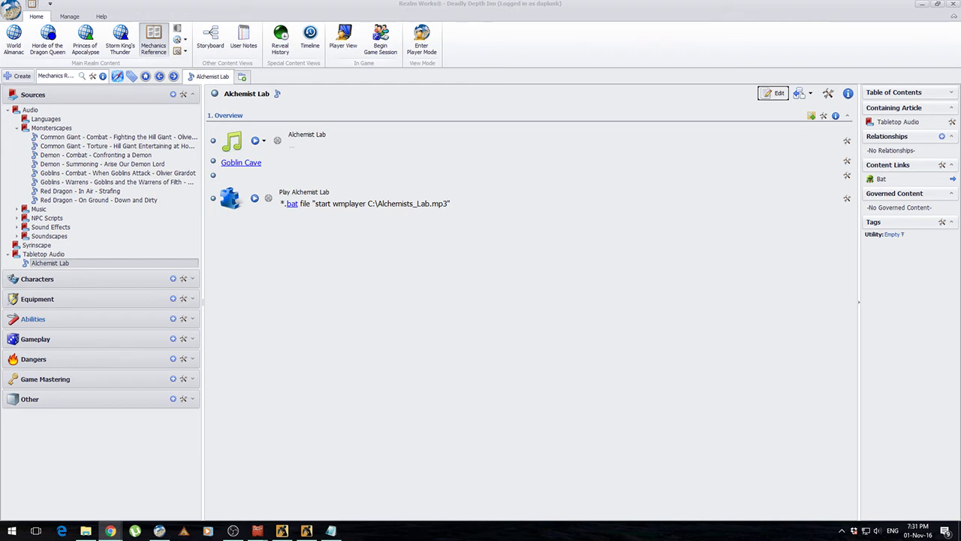
key("alt+Tab")
mouse_move(238, 167)
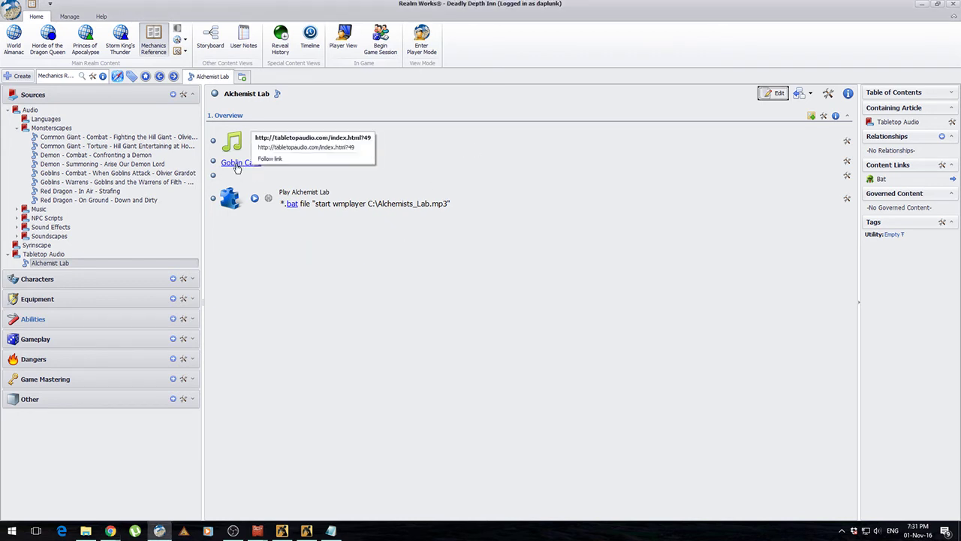
Follow the Goblin Cave link, play then stop Goblin's Cave, and close the browser
left_click(237, 168)
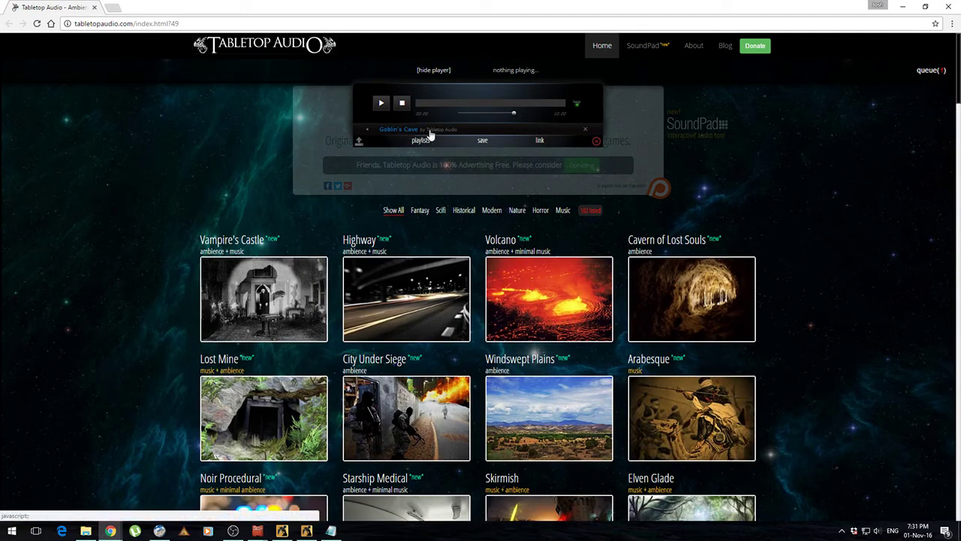
left_click(381, 103)
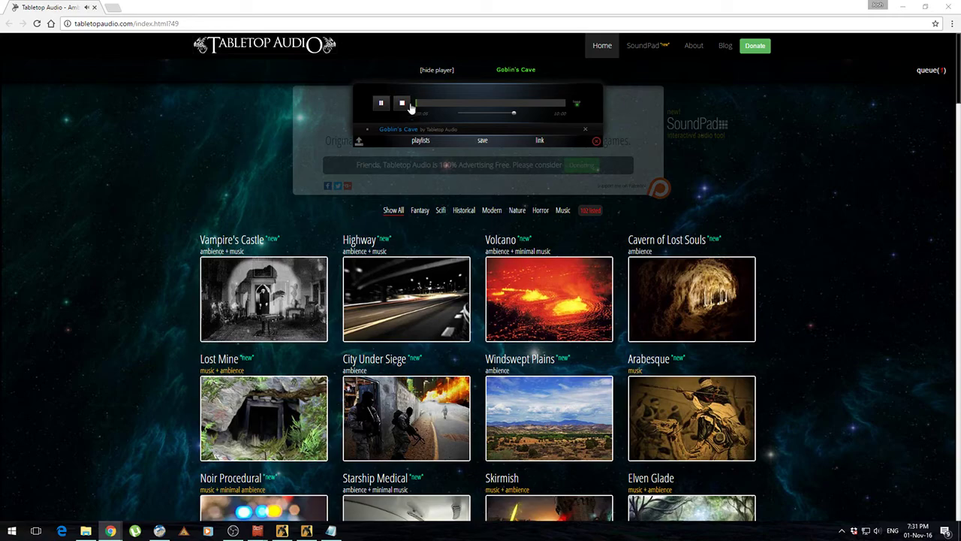
left_click(380, 103)
left_click(949, 6)
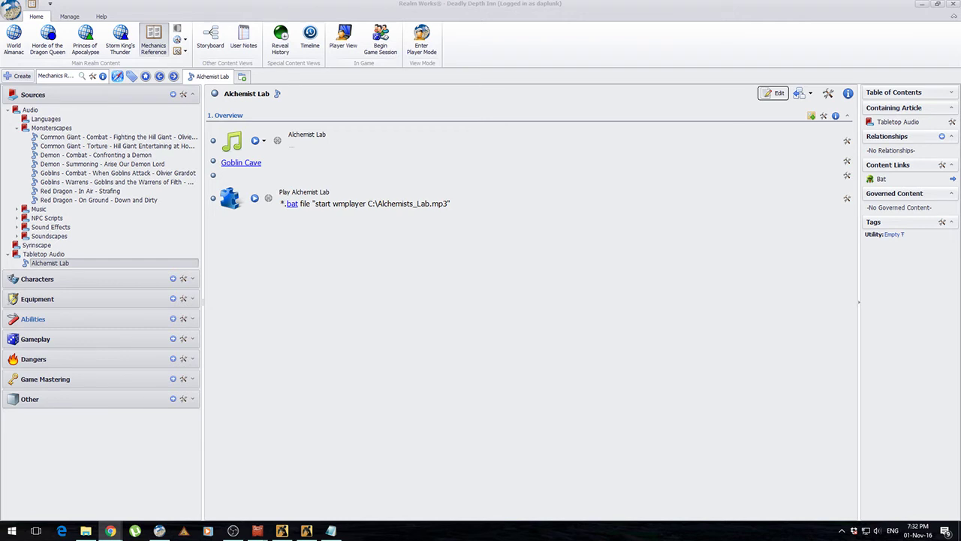
left_click(335, 260)
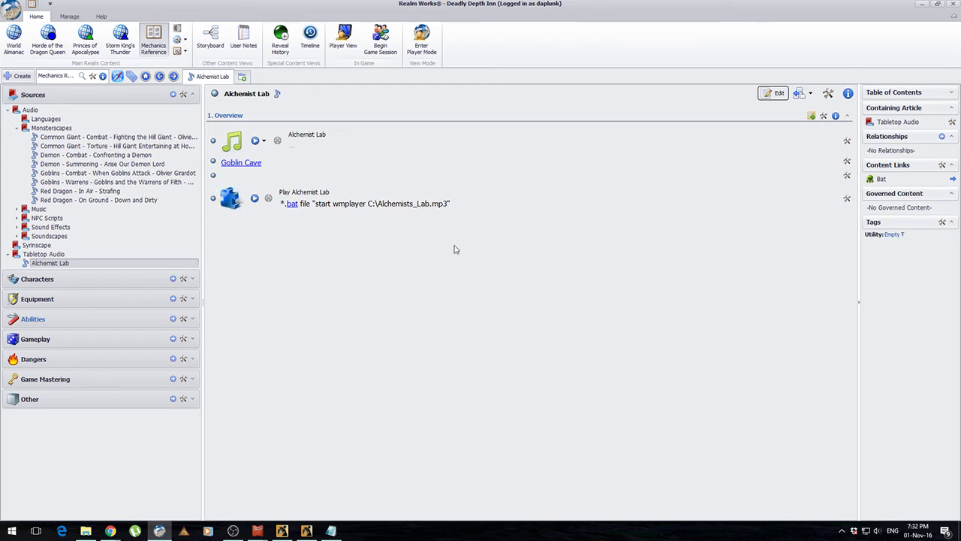
left_click(331, 530)
left_click(553, 102)
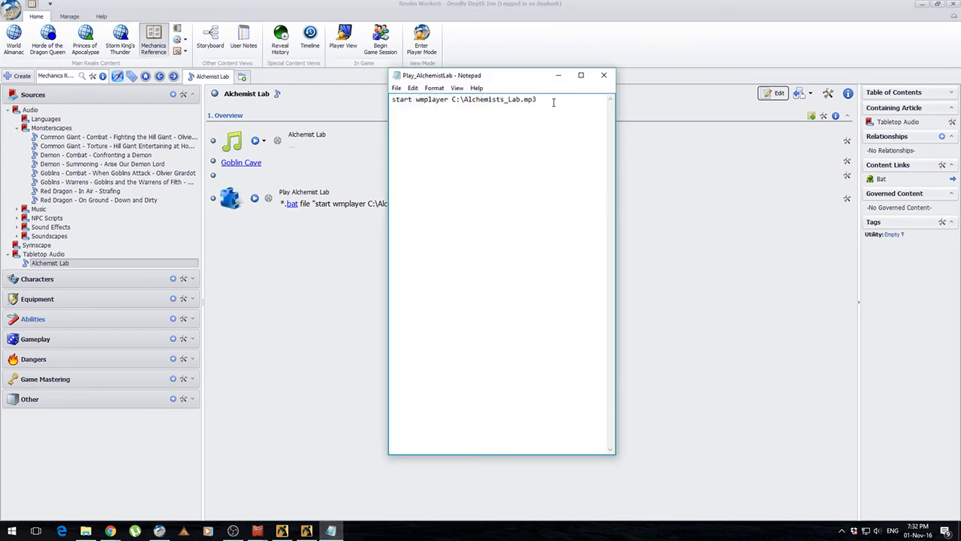
left_click_drag(471, 80, 416, 95)
key("ctrl+a")
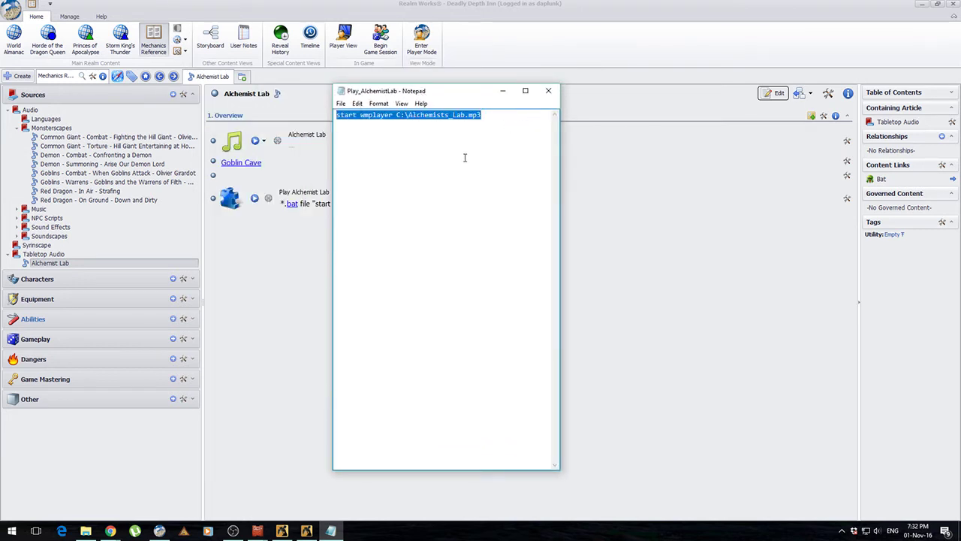
left_click(340, 103)
left_click(371, 150)
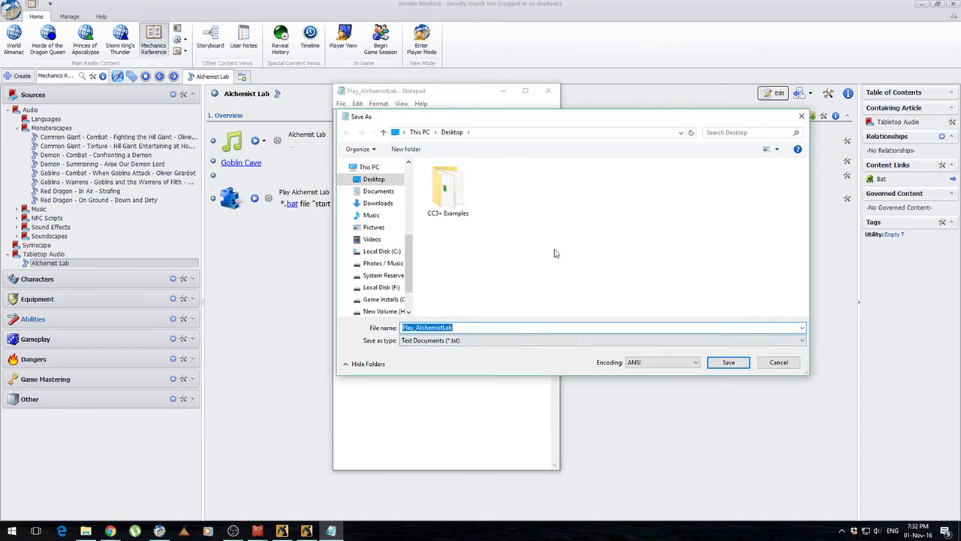
left_click(378, 183)
left_click(762, 362)
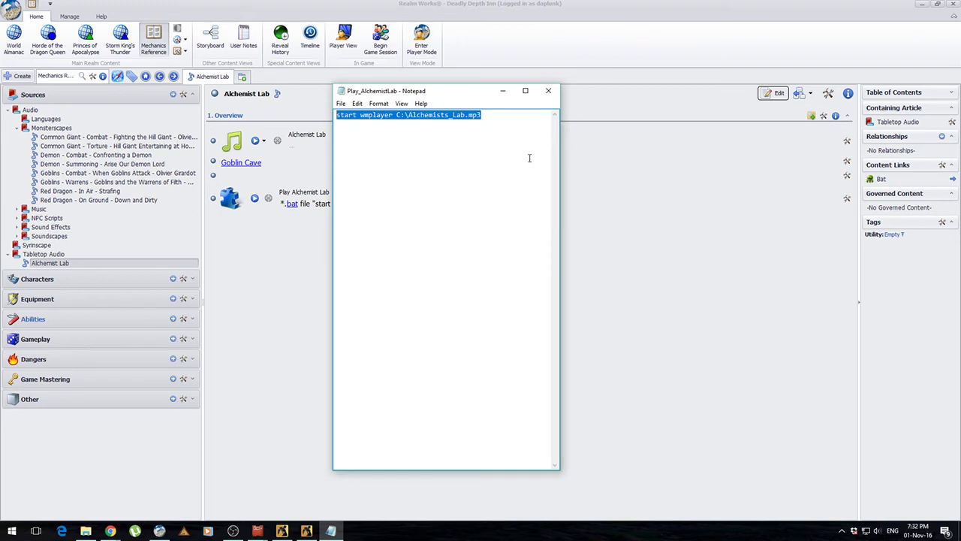
left_click(496, 126)
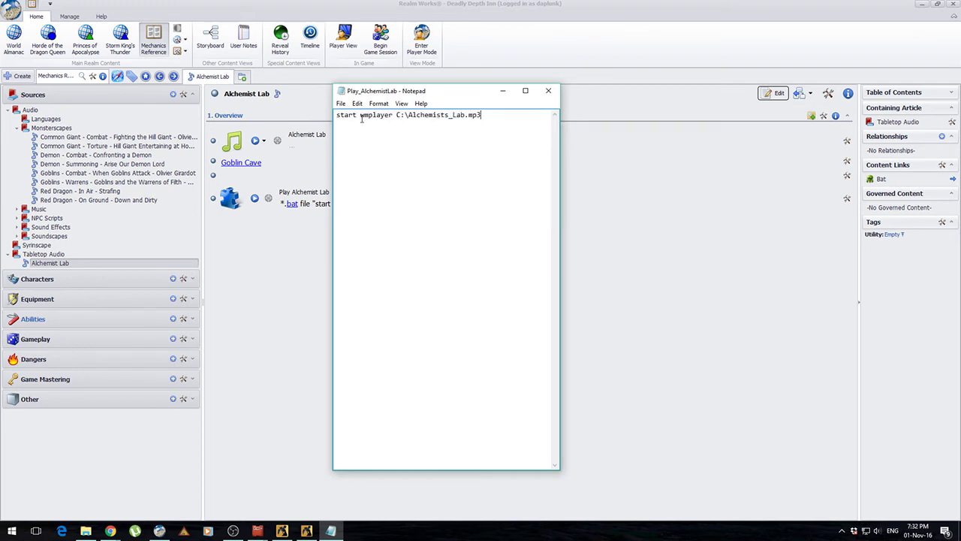
left_click_drag(361, 118, 390, 119)
left_click_drag(480, 114, 396, 115)
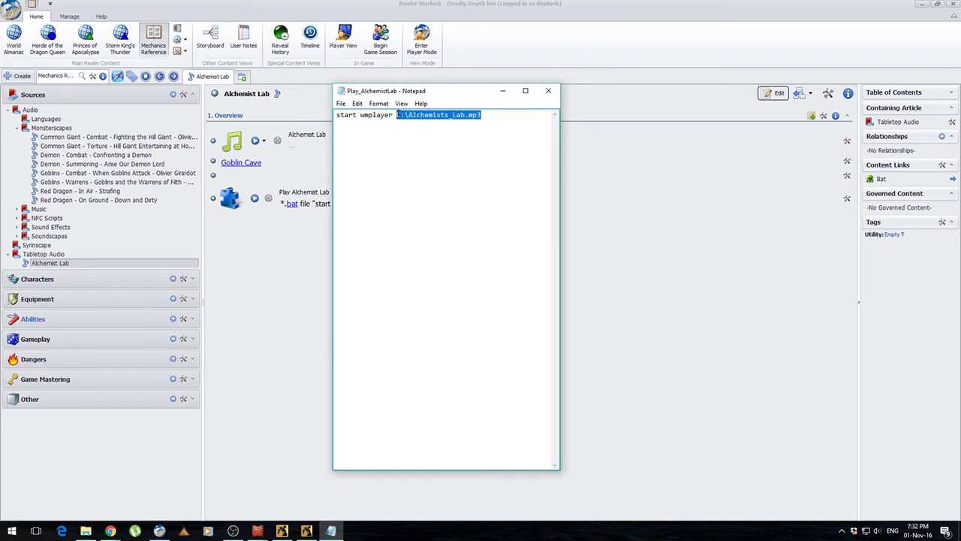
left_click(548, 90)
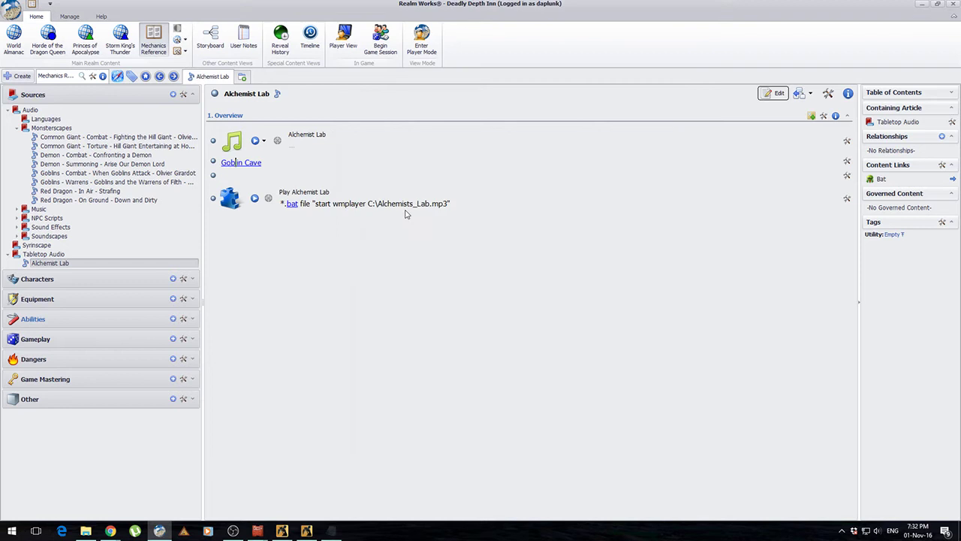
Test-play the Play Alchemist Lab launcher twice, closing the media player each time, then open World Almanac
left_click(255, 199)
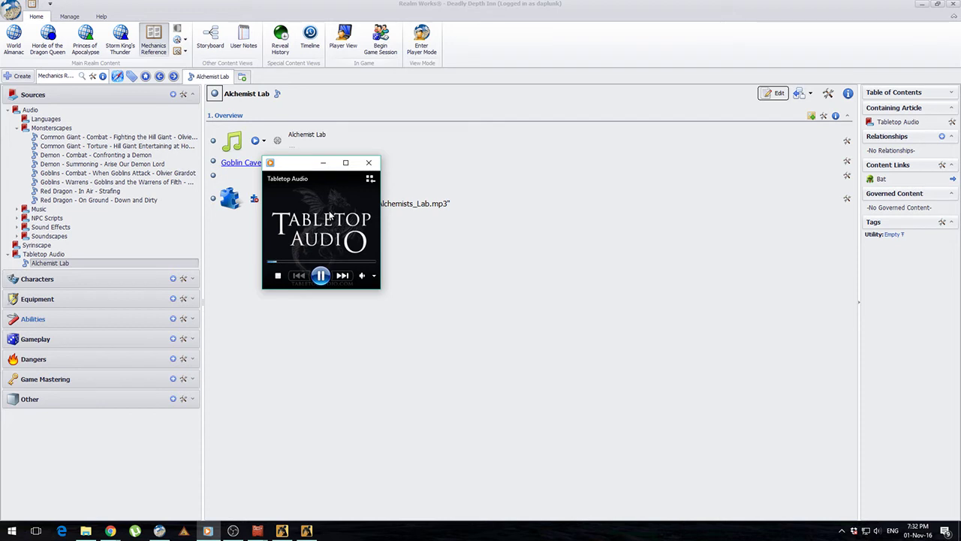
left_click(369, 162)
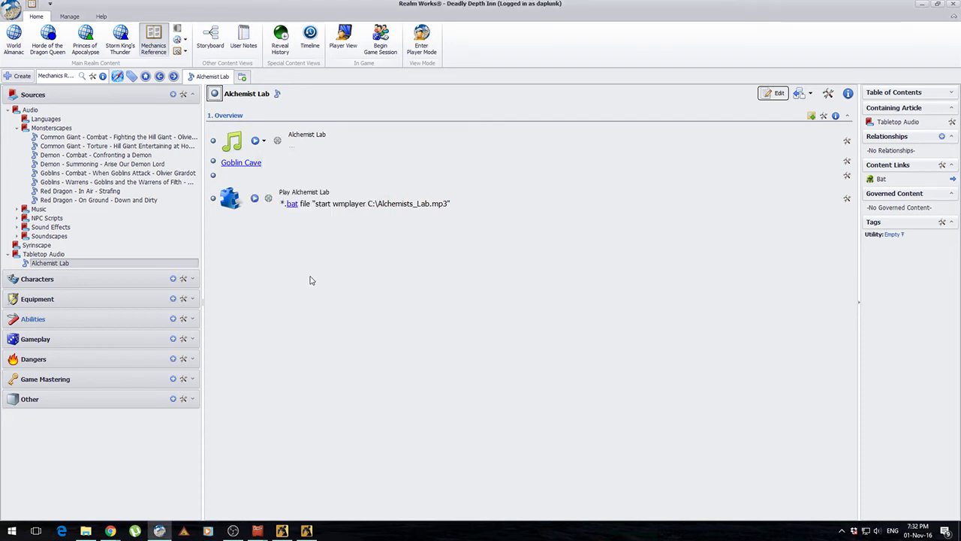
left_click(254, 199)
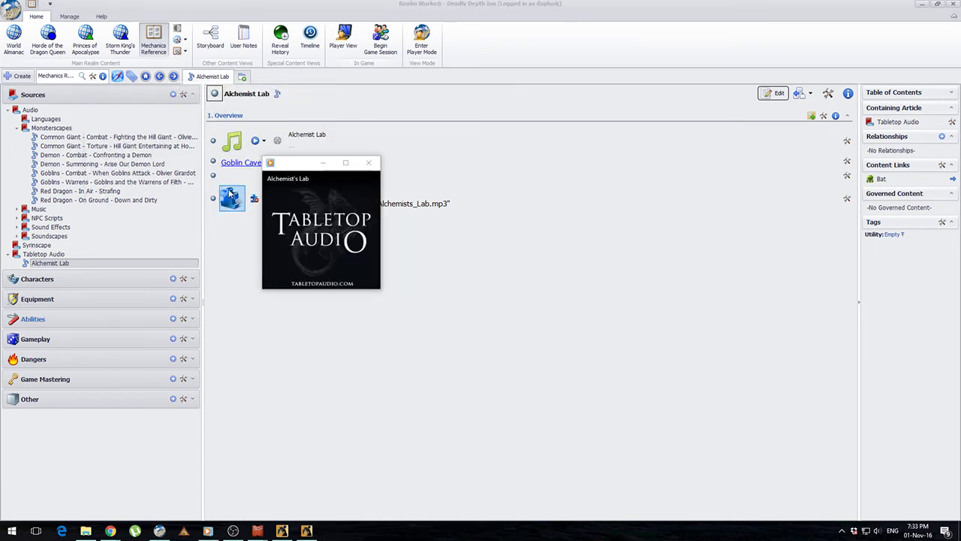
left_click(369, 162)
left_click(12, 47)
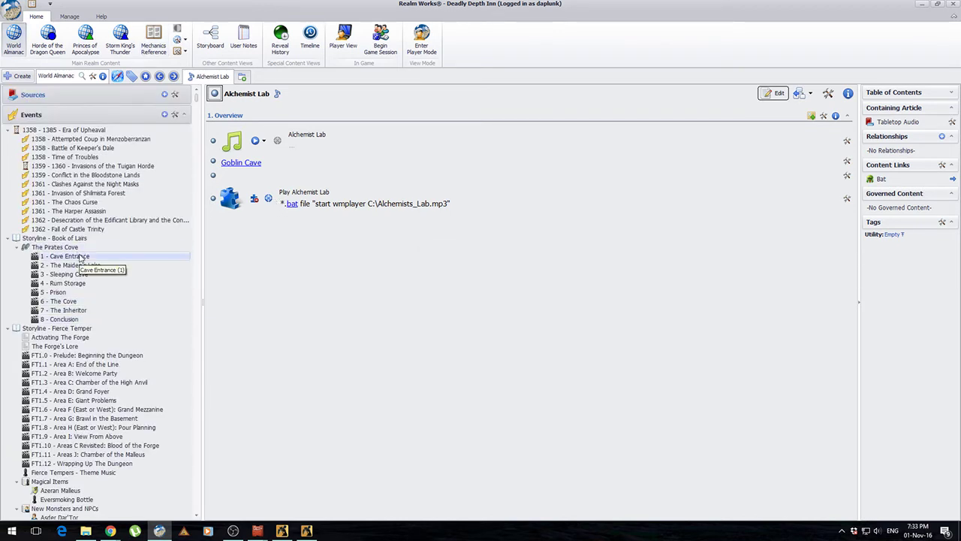
In 1 - Cave Entrance, add a Foreign Object snippet below the Demon - Summoning snippet
left_click(79, 257)
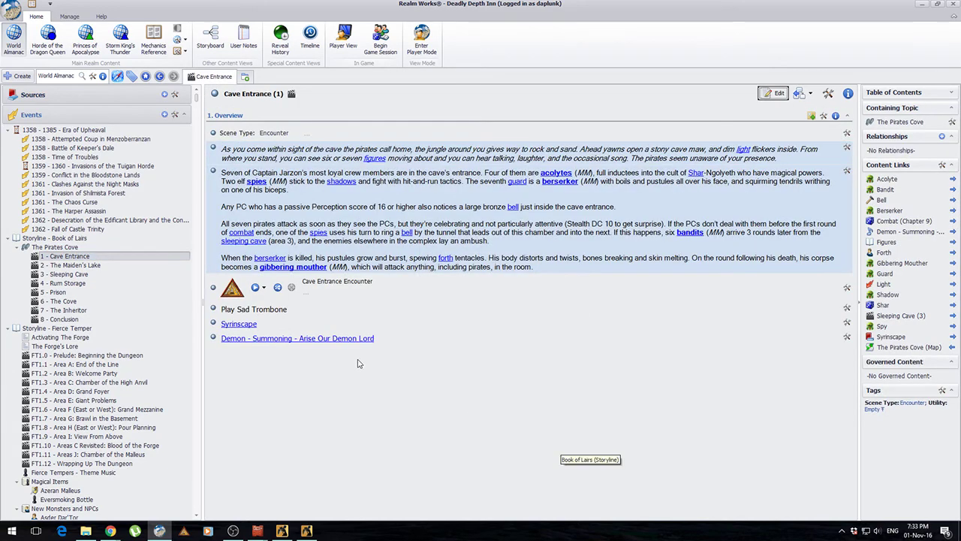
left_click(776, 93)
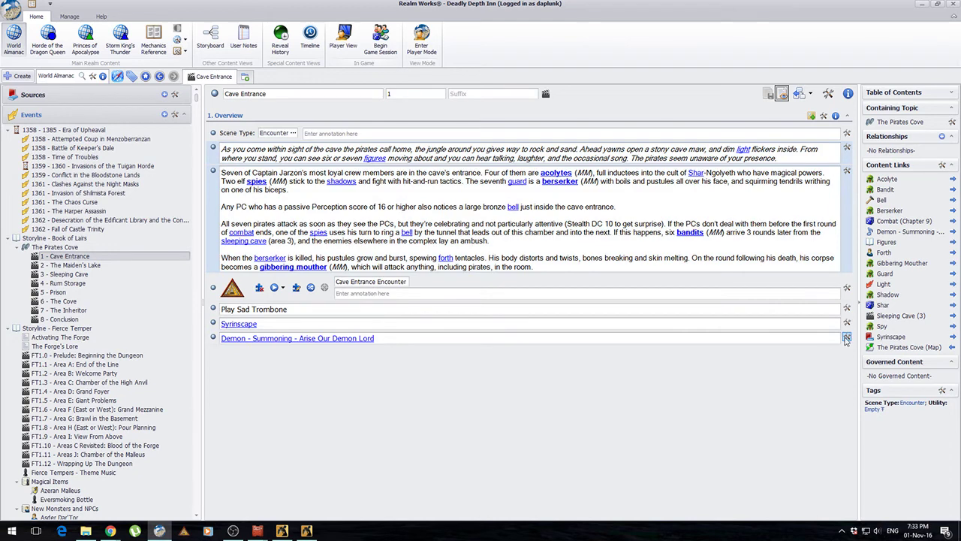
left_click(846, 337)
mouse_move(856, 375)
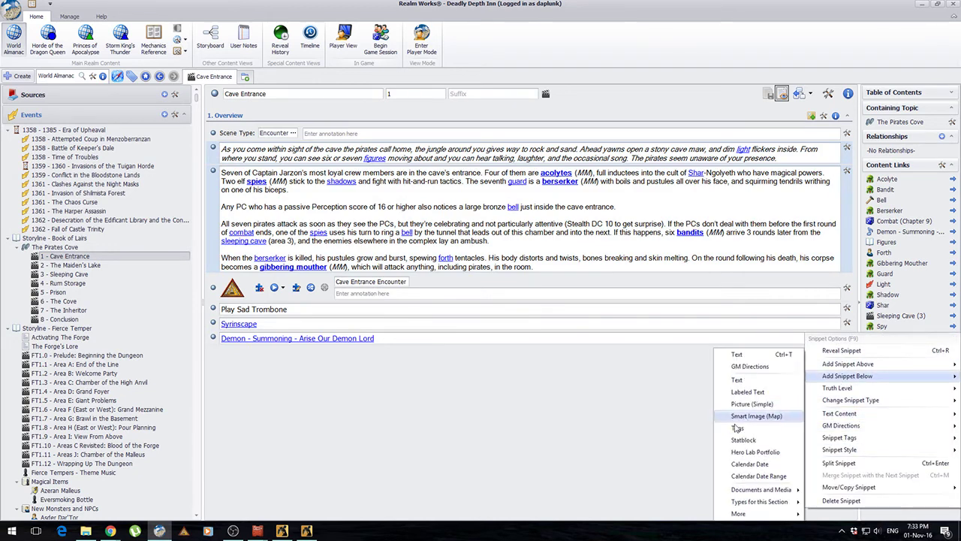
mouse_move(738, 517)
mouse_move(655, 516)
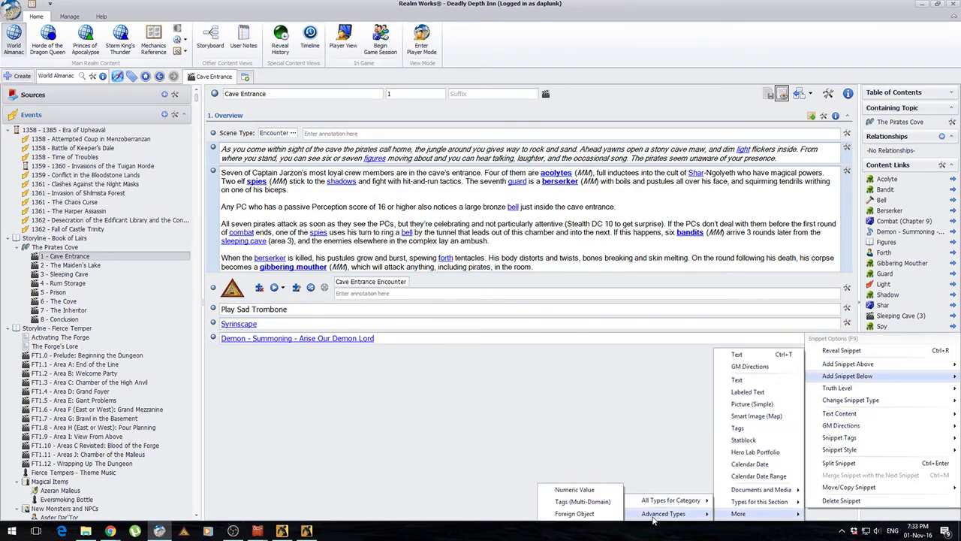
left_click(576, 513)
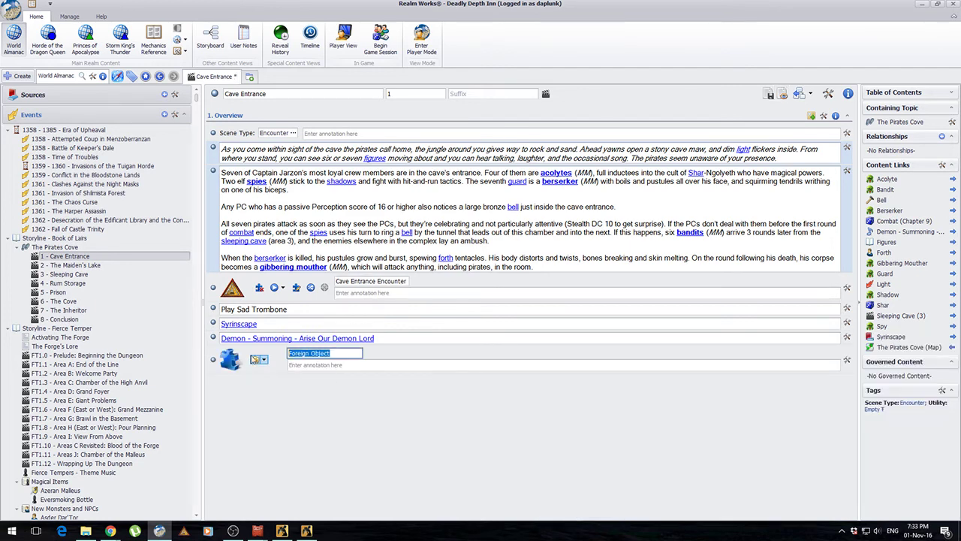
Load the Desktop Play_AlchemistLab file into the snippet, name it Play Sound, and save
left_click(255, 359)
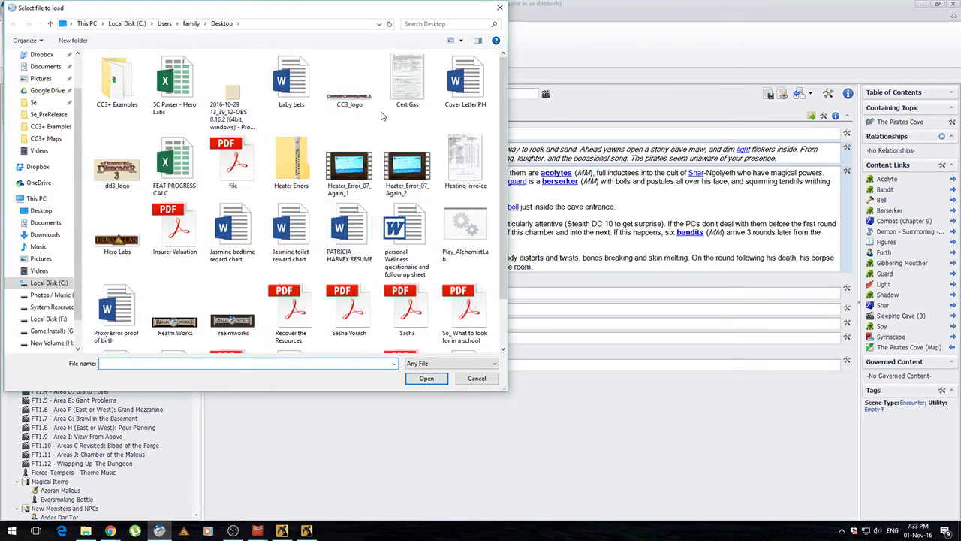
scroll(45, 68, "up", 2)
left_click(42, 75)
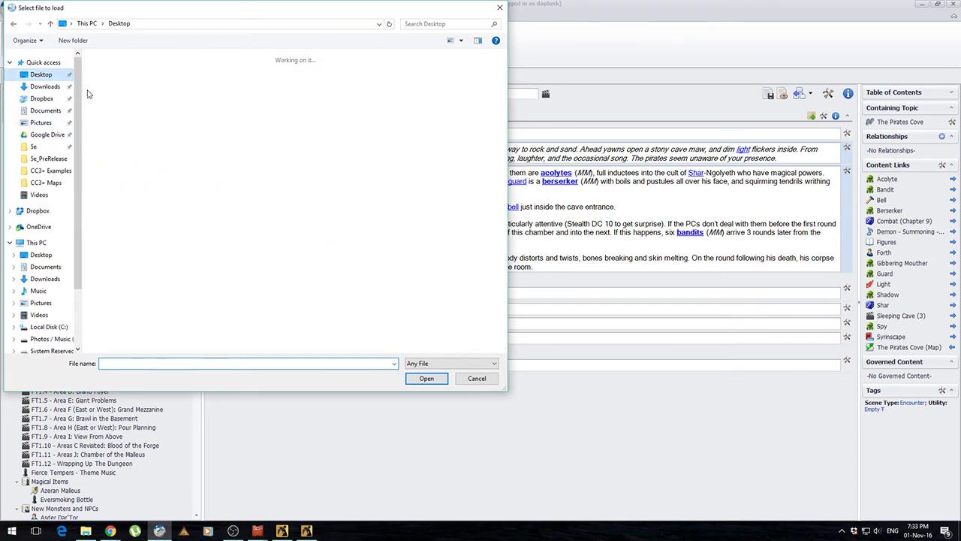
left_click(173, 82)
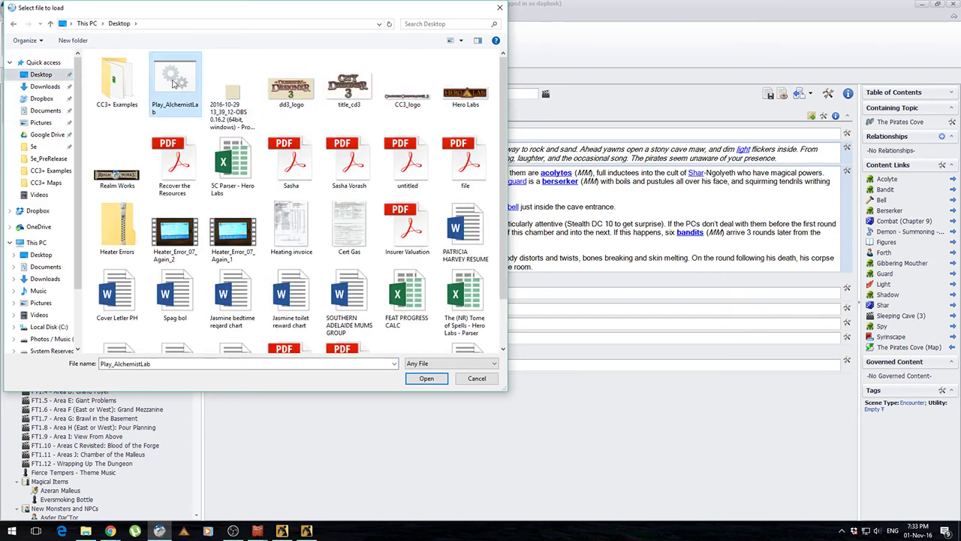
double_click(172, 99)
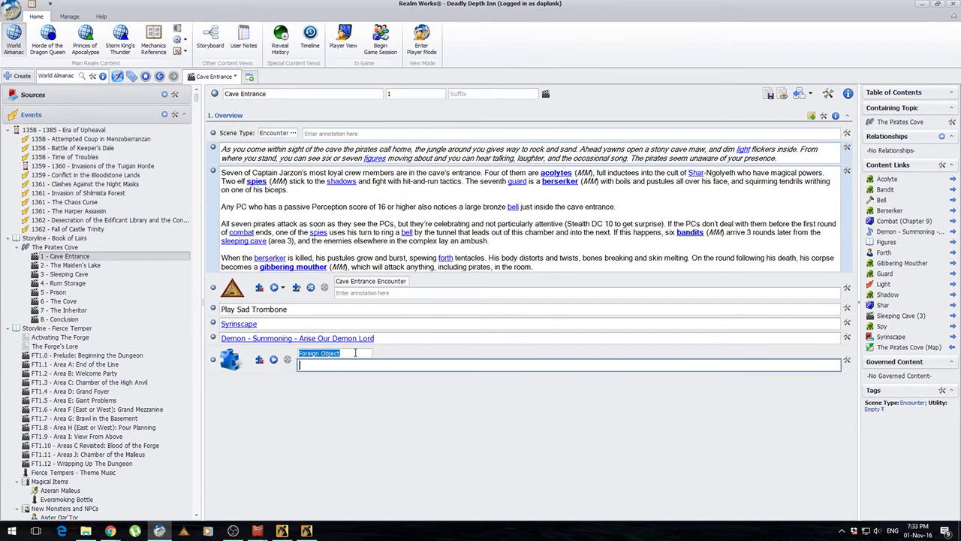
type("Play Sound")
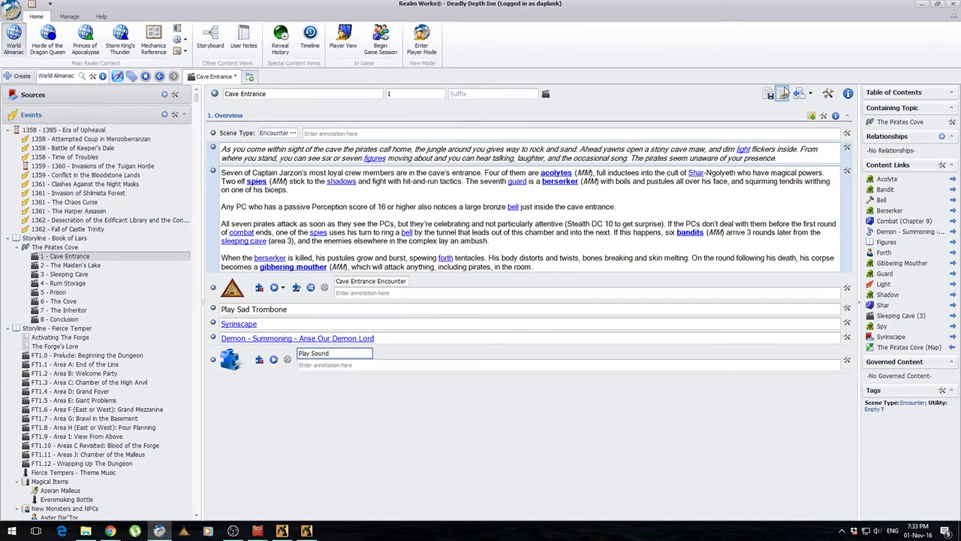
left_click(769, 94)
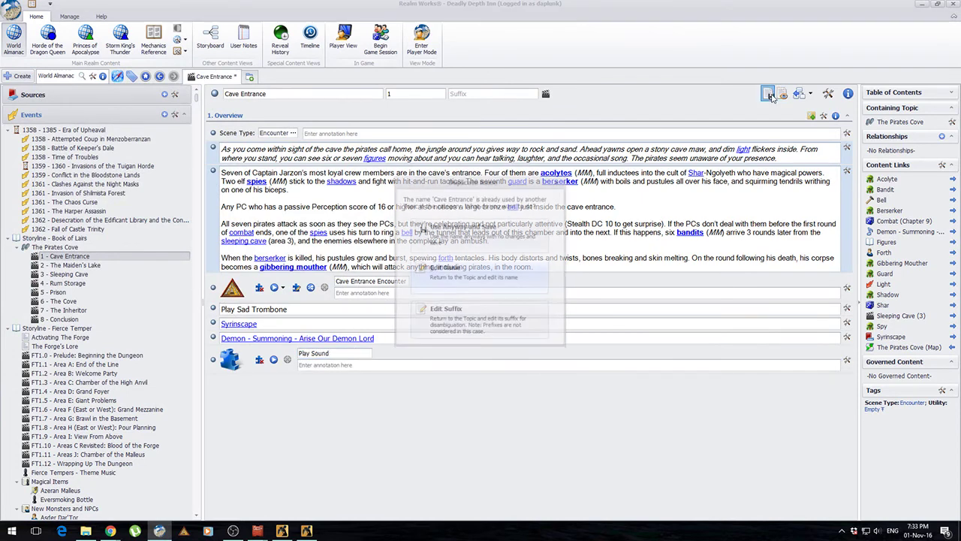
left_click(453, 250)
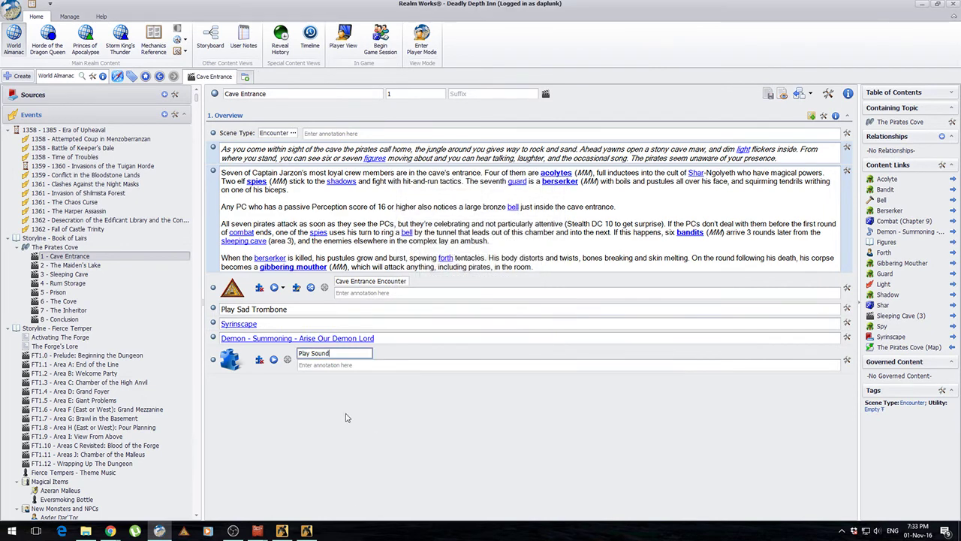
left_click(781, 94)
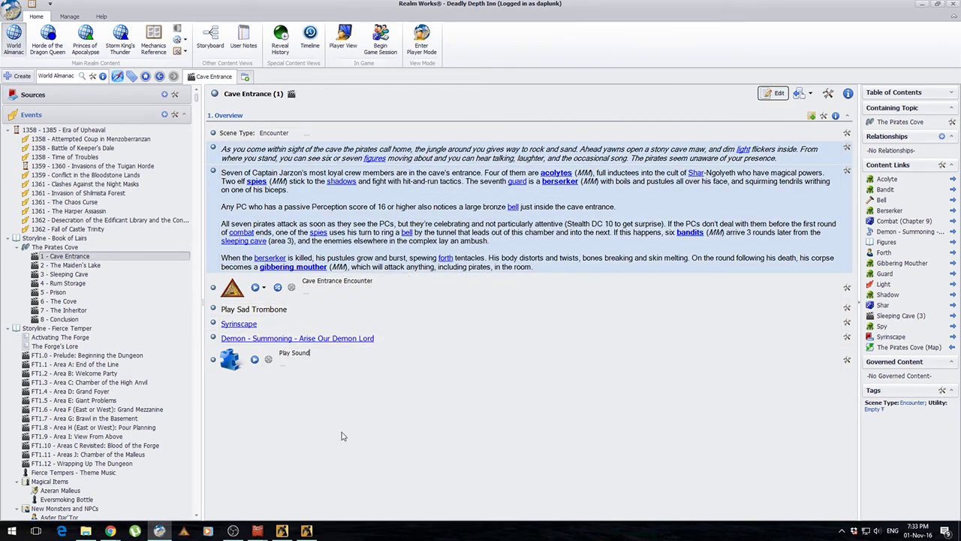
Test-play the new Play Sound snippet, then close its player window
left_click(253, 360)
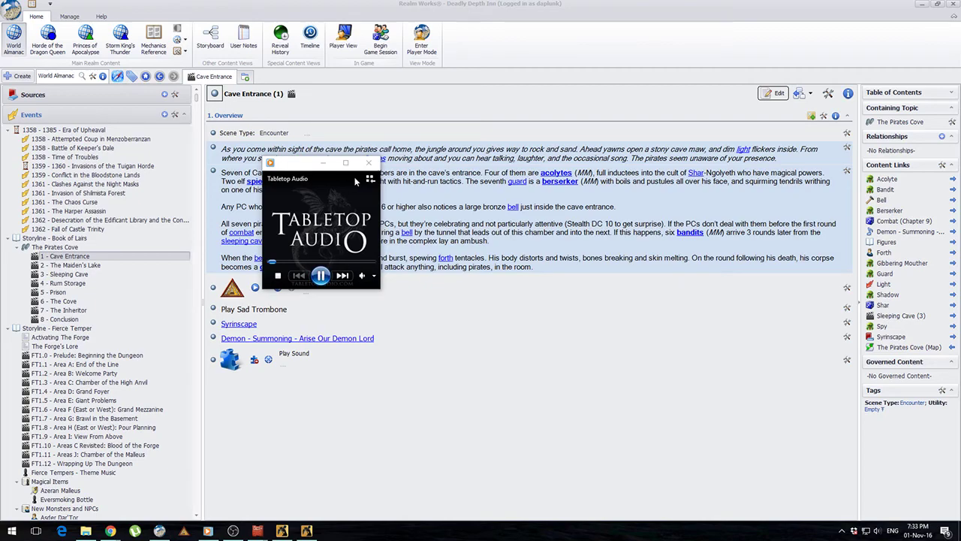
mouse_move(299, 161)
left_mouse_down()
mouse_move(336, 243)
mouse_move(330, 196)
mouse_move(342, 226)
mouse_move(398, 177)
left_mouse_up()
left_click(159, 531)
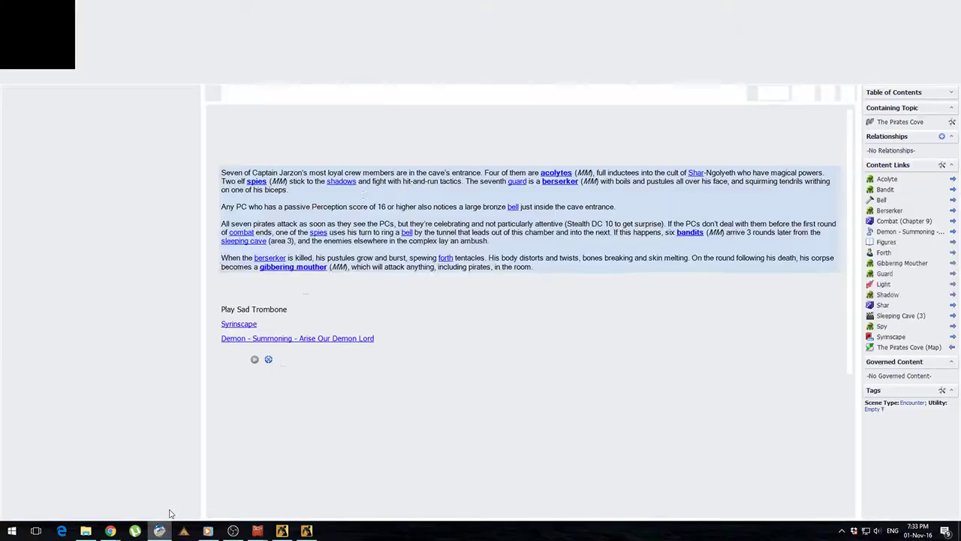
left_click(208, 531)
left_click_drag(396, 175, 400, 197)
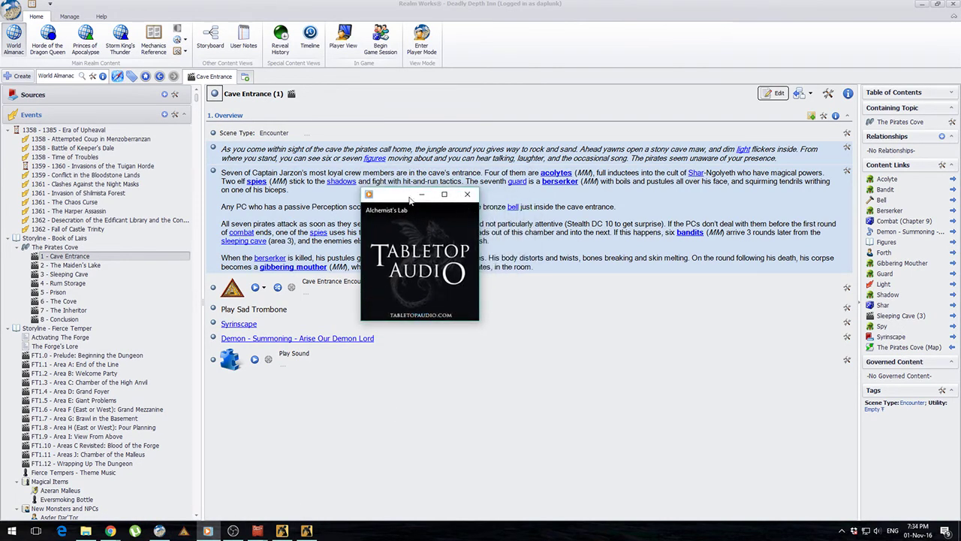
left_click(467, 195)
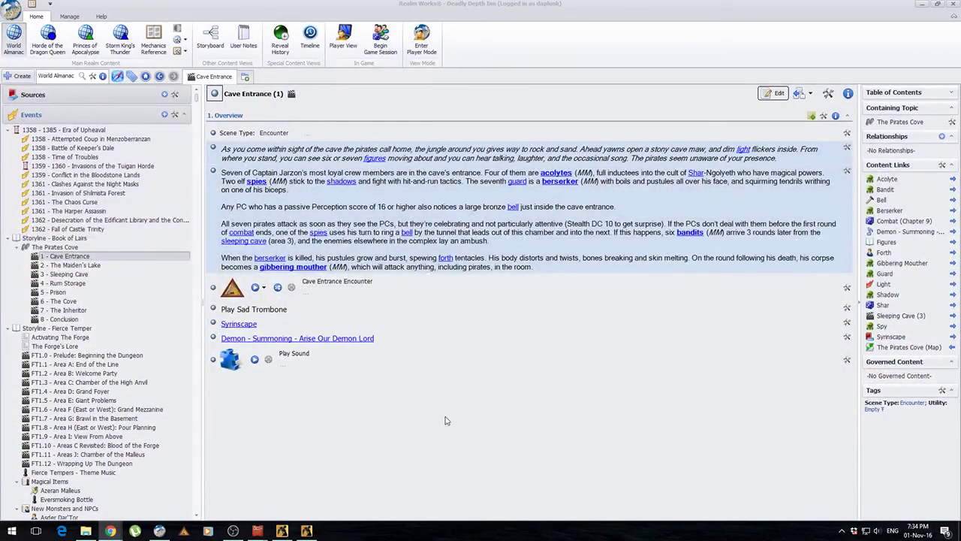
left_click(467, 340)
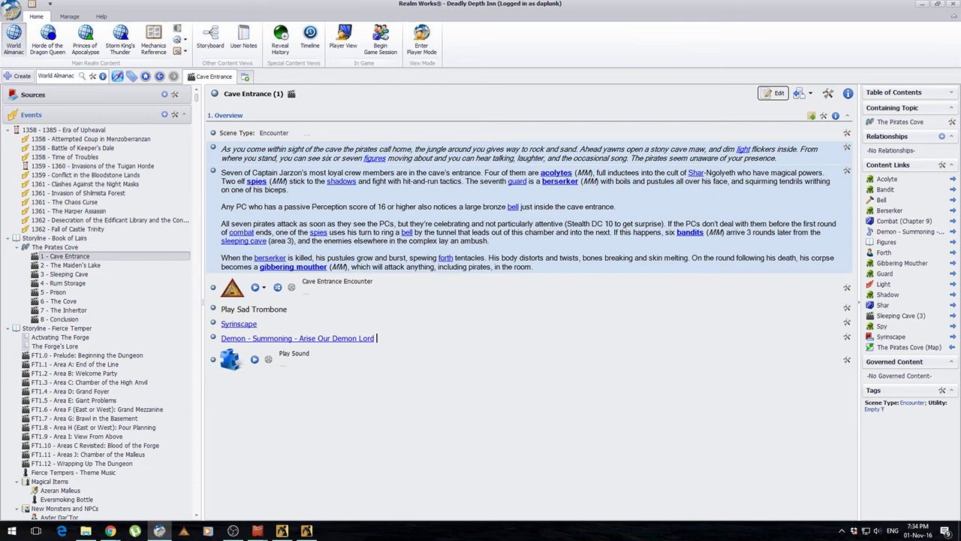
Switch between Realm Works and the browser, ending in the browser
key("alt+Tab")
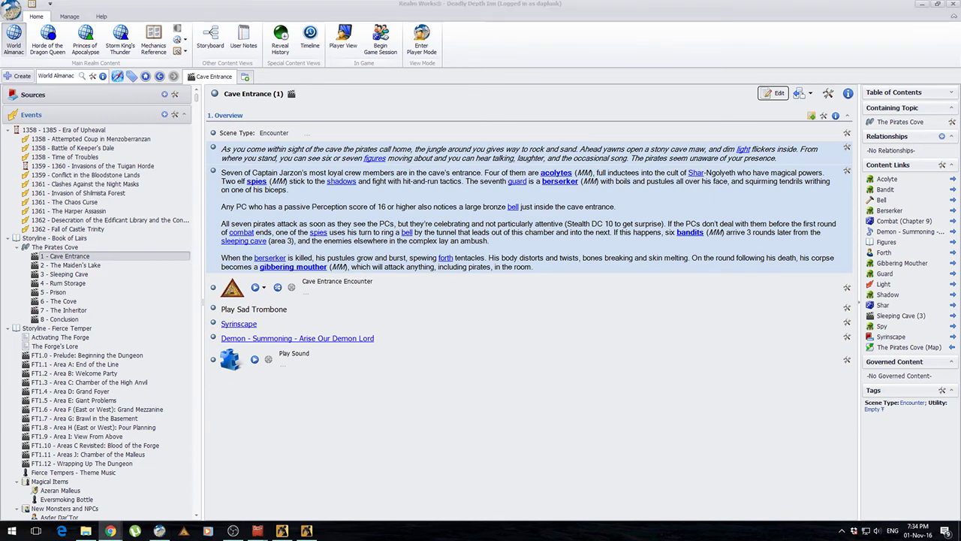
key("alt+Tab")
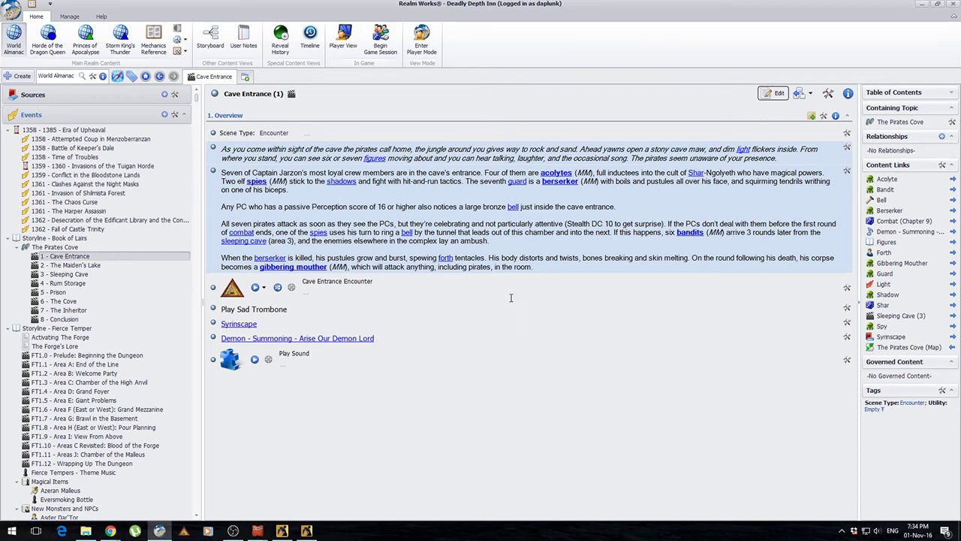
key("alt+Tab")
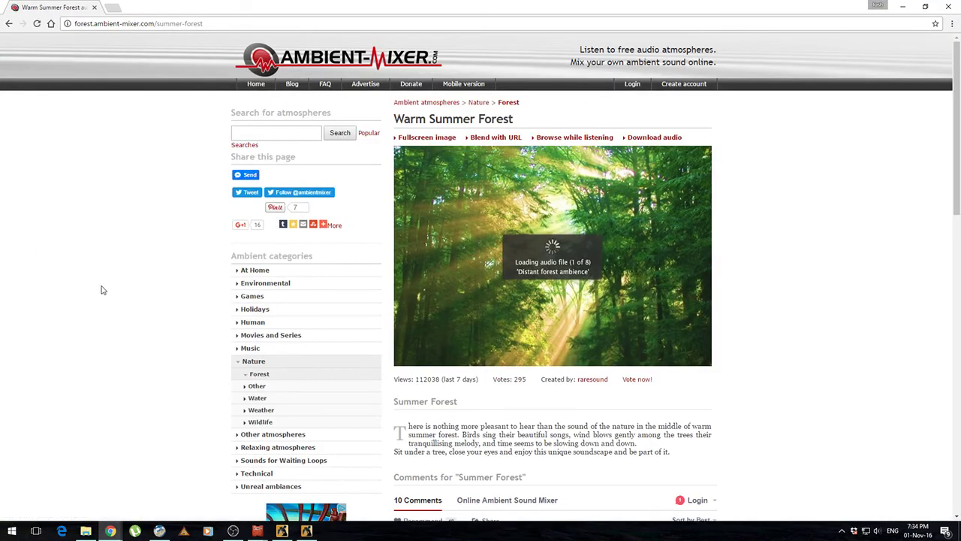
Let the Warm Summer Forest page load its eight channels, copy its URL, and close the browser
scroll(100, 286, "down", 1)
scroll(106, 283, "down", 1)
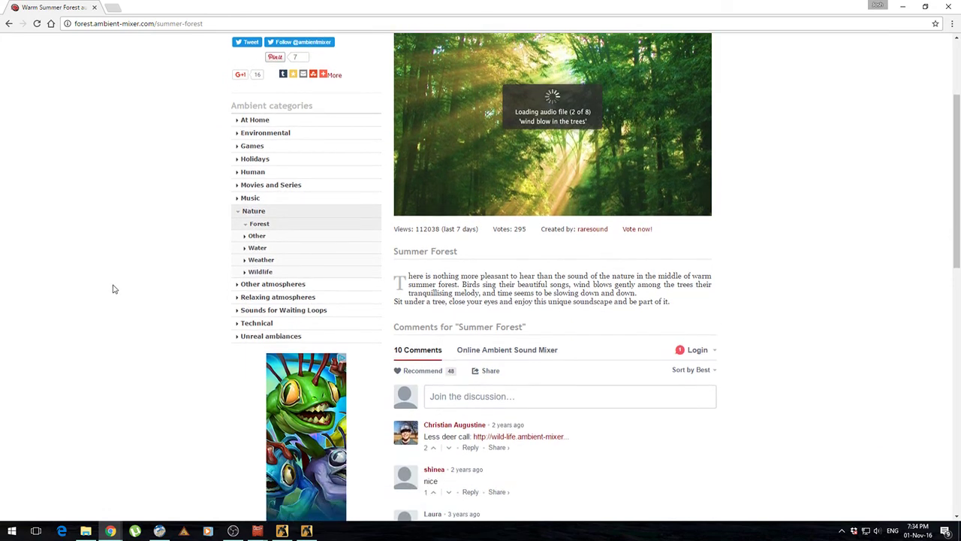
scroll(114, 289, "up", 2)
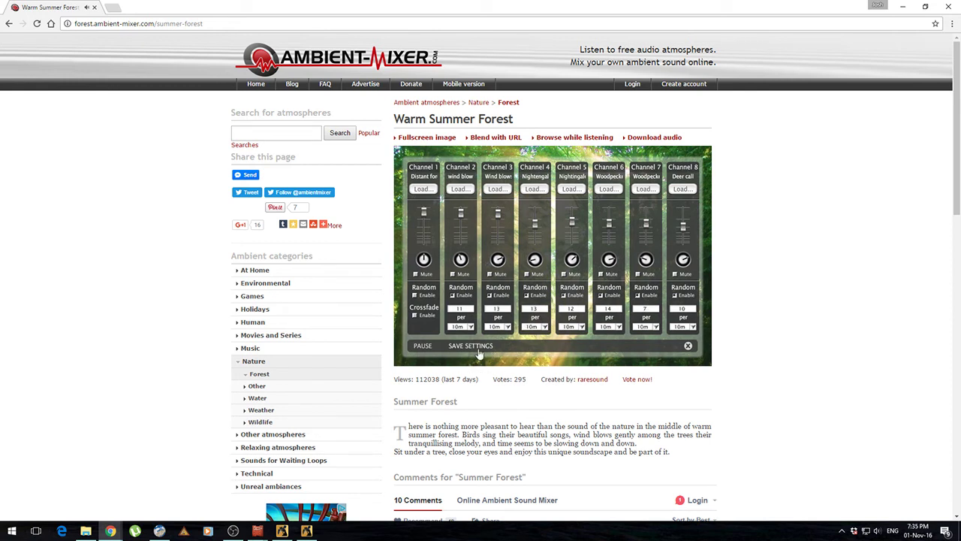
left_click(227, 22)
key("ctrl+c")
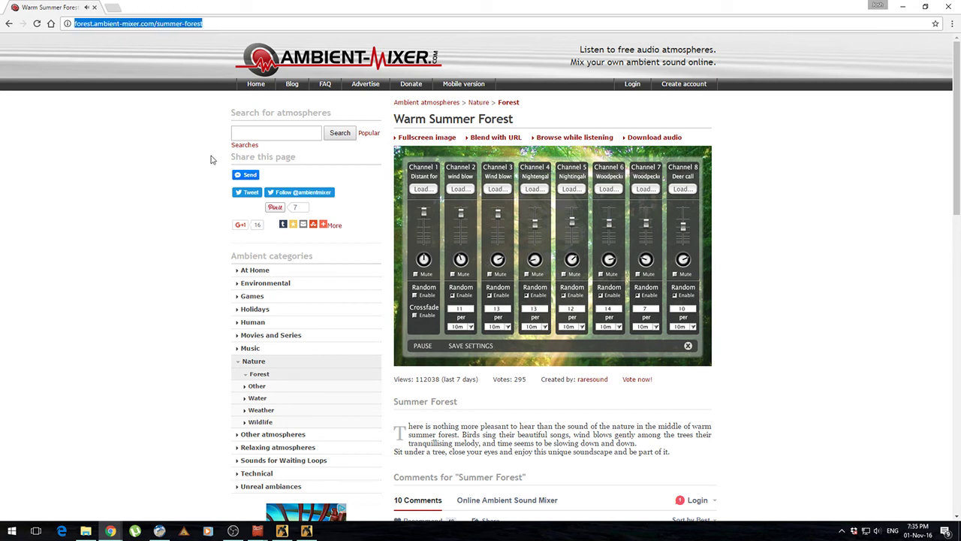
left_click(864, 230)
scroll(802, 232, "down", 3)
scroll(800, 226, "up", 3)
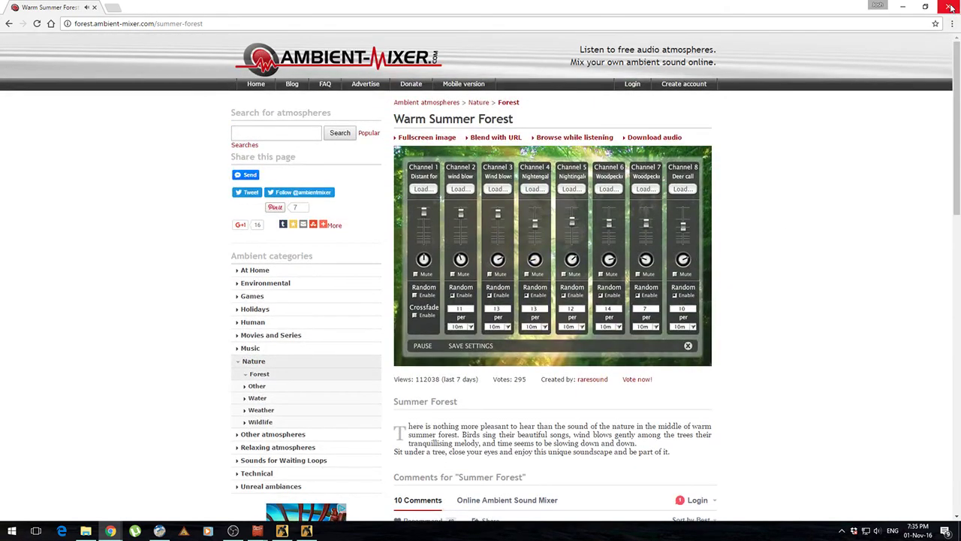
left_click(950, 7)
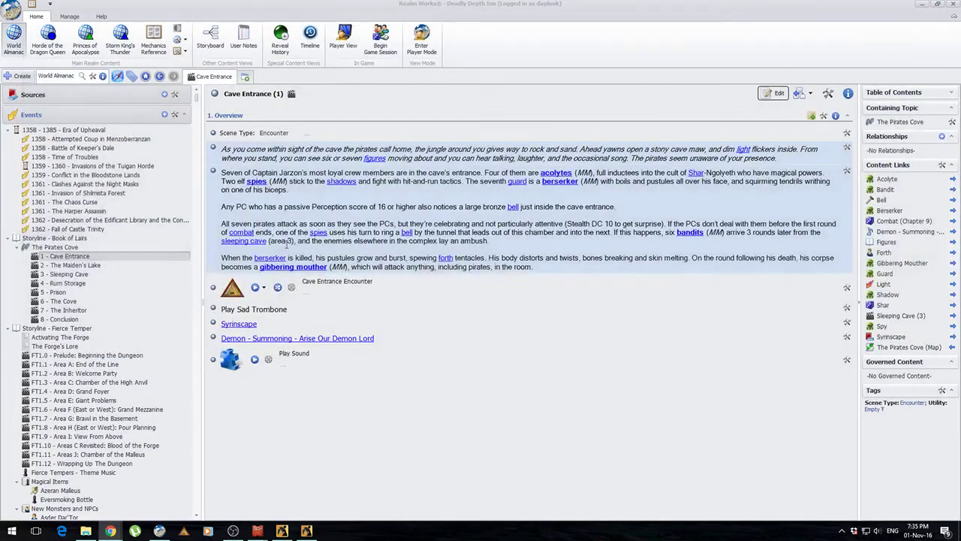
Add a snippet below Play Sound holding the pasted Ambient-Mixer summer forest URL
left_click(777, 94)
left_click(847, 360)
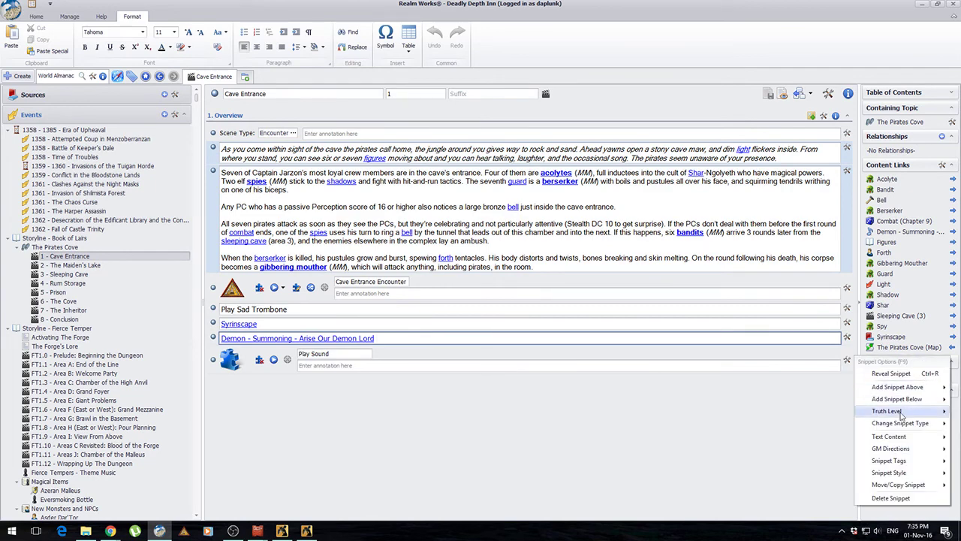
left_click(684, 420)
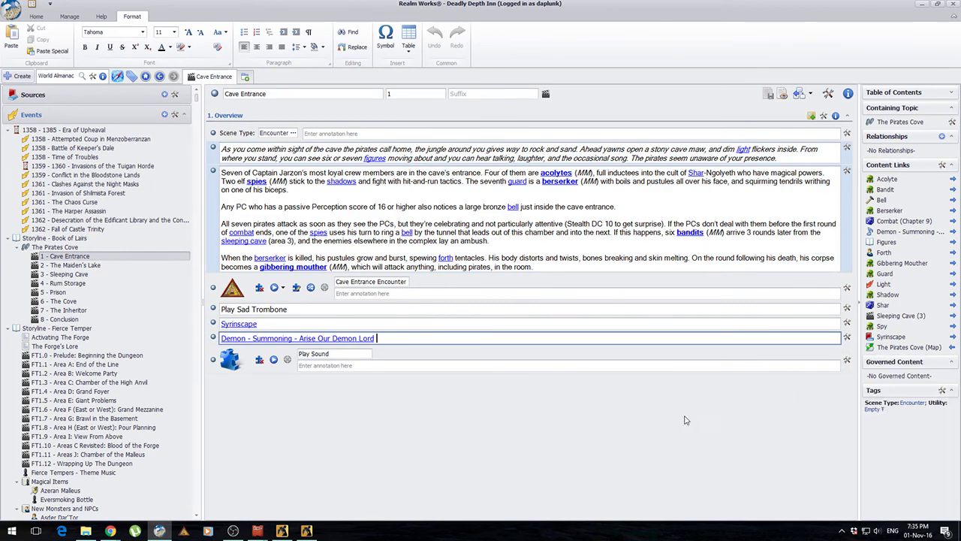
key("ctrl+v")
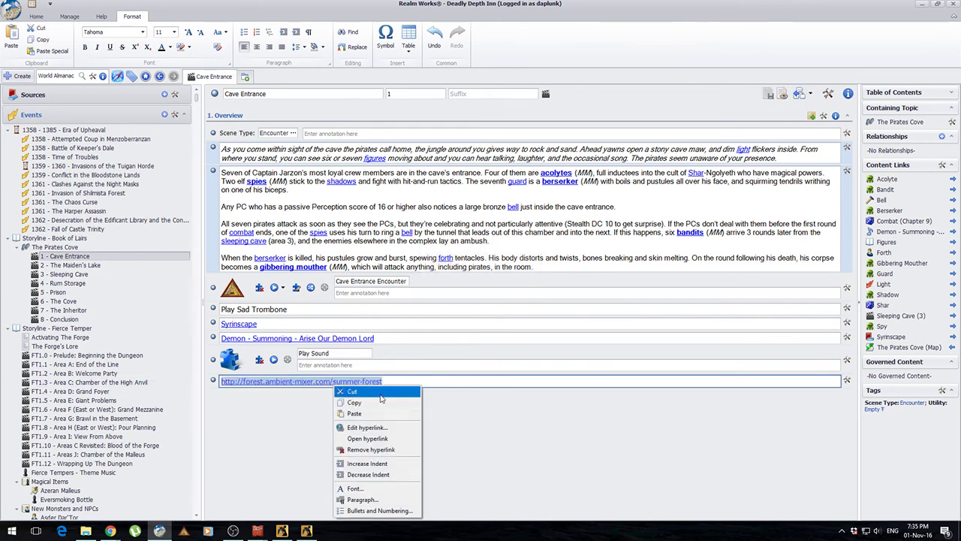
Set the link's display text to Play Summer Forest and save the scene
right_click(334, 383)
left_click(365, 428)
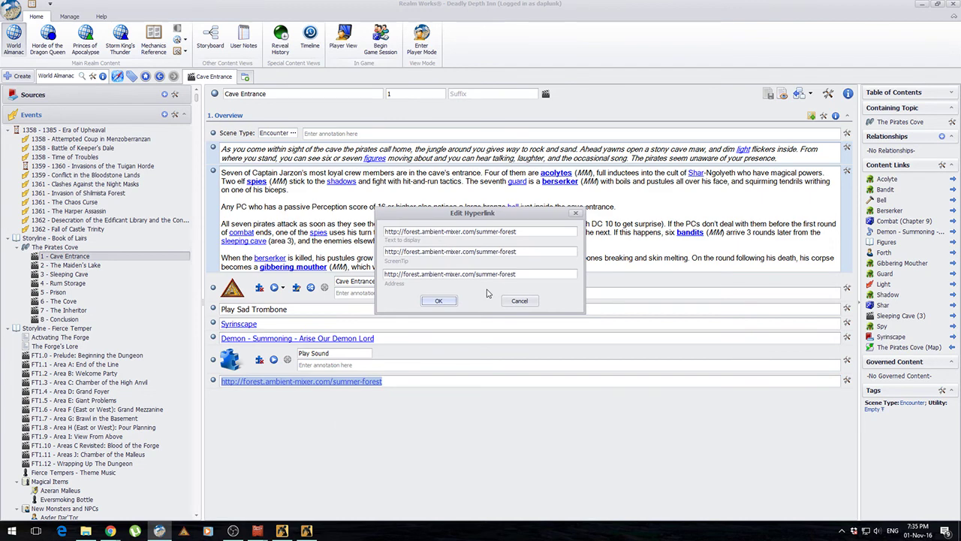
left_click_drag(530, 233, 384, 231)
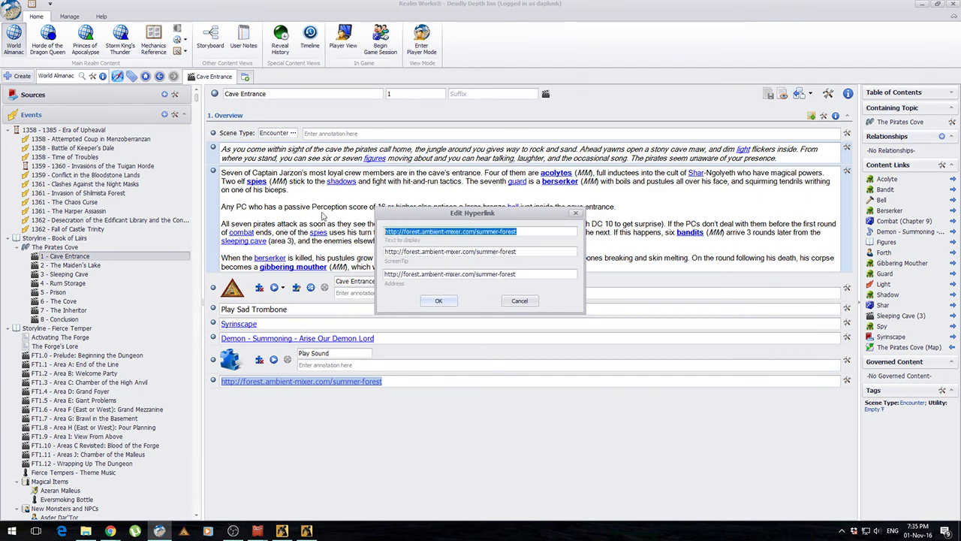
type("Play Summer Forest")
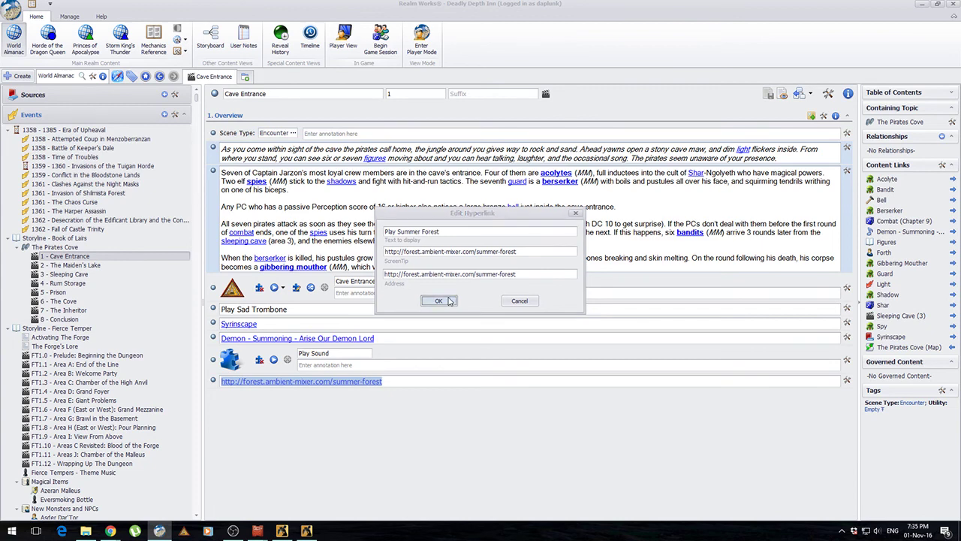
left_click(449, 301)
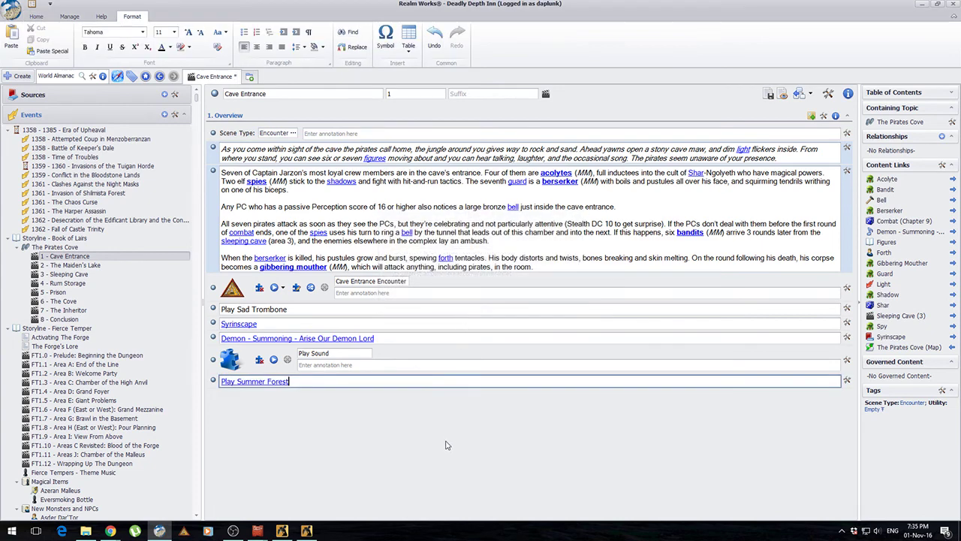
left_click(780, 94)
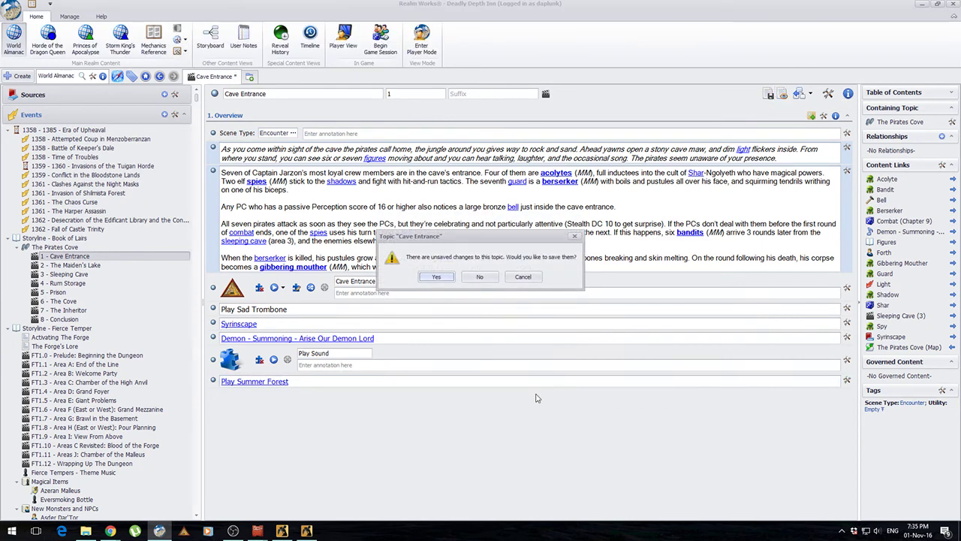
left_click(437, 277)
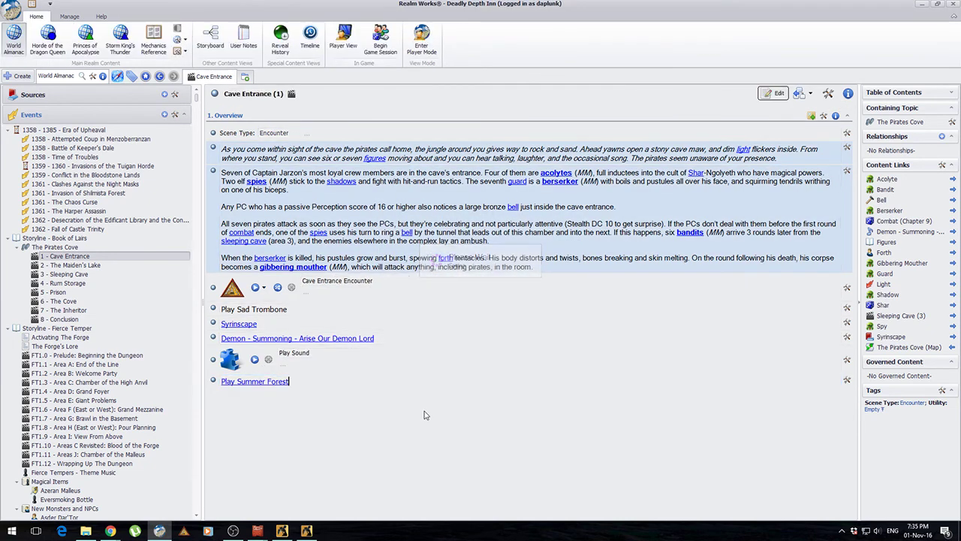
left_click(252, 381)
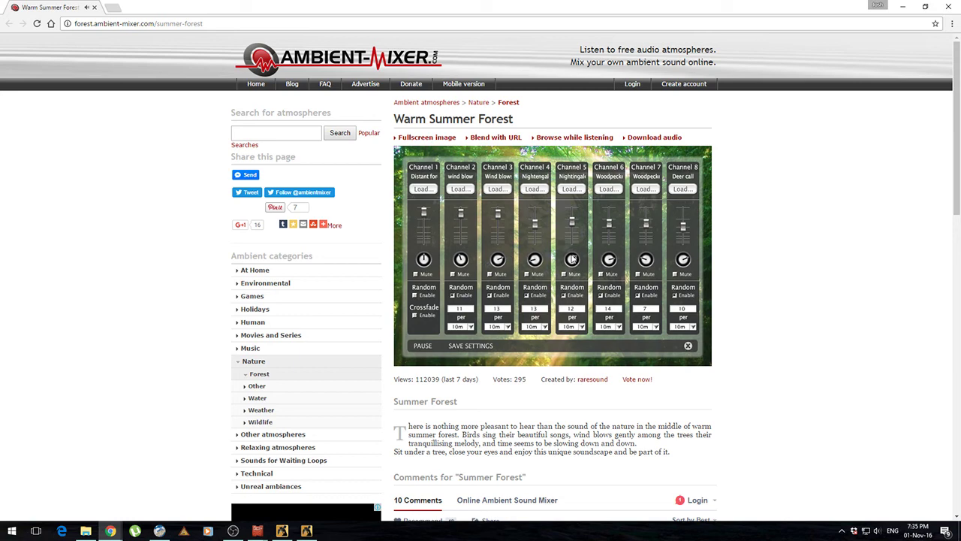
left_click(948, 7)
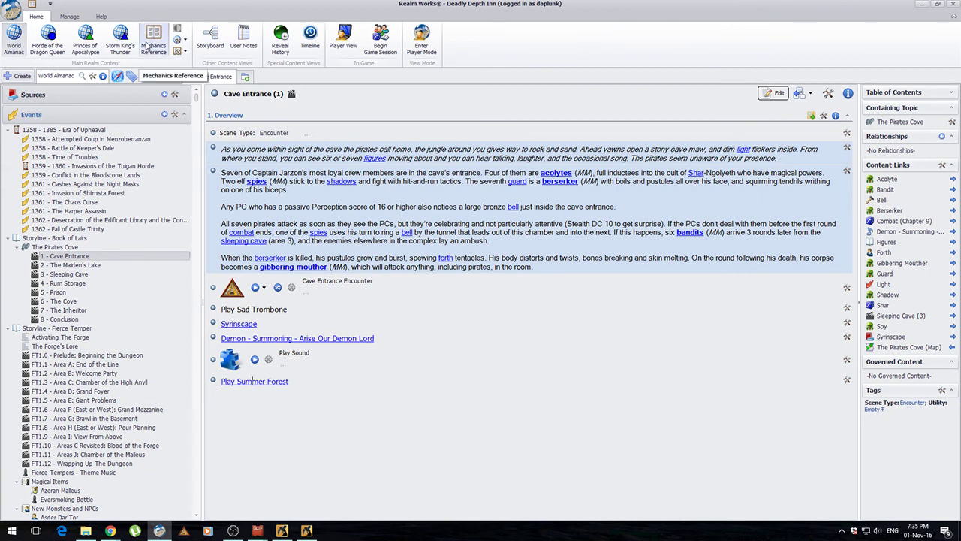
Browse Mechanics Reference audio sources, selecting the Syrinscape link text and toggling Sound Effects, then return to World Almanac
left_click(147, 47)
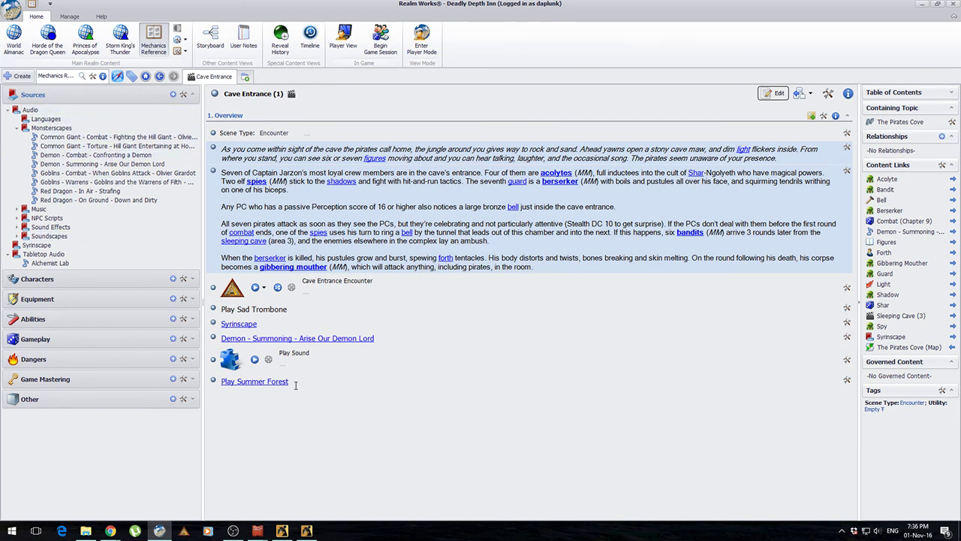
left_click_drag(262, 325, 220, 324)
left_click(17, 227)
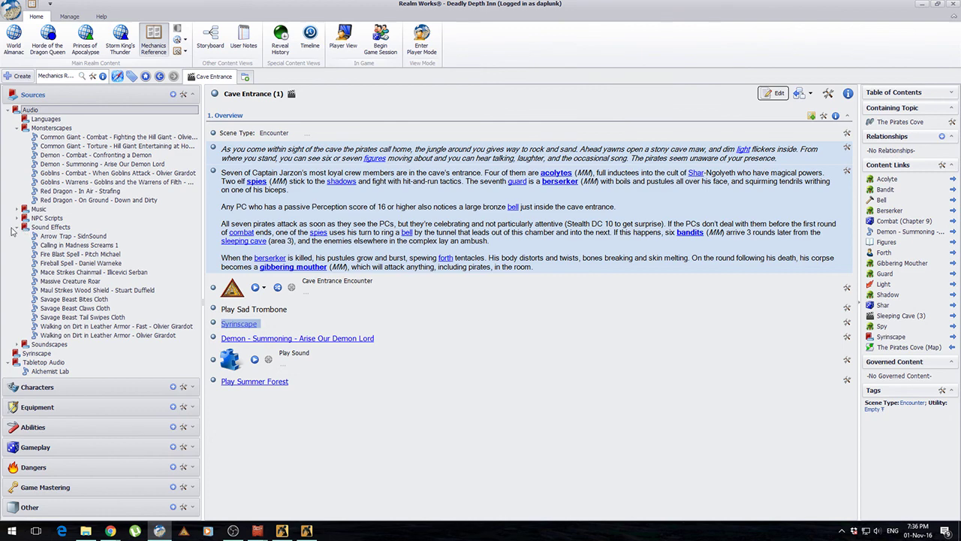
left_click(17, 227)
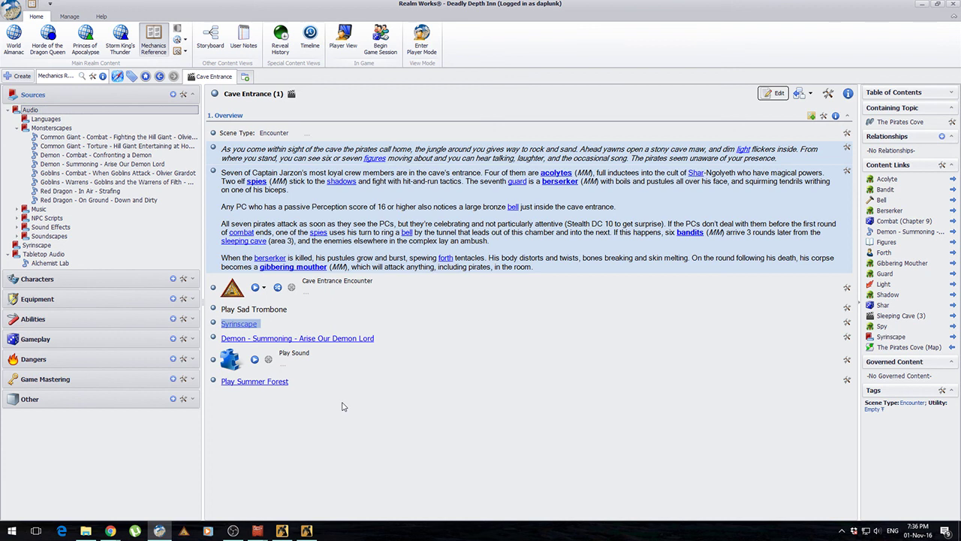
left_click(13, 47)
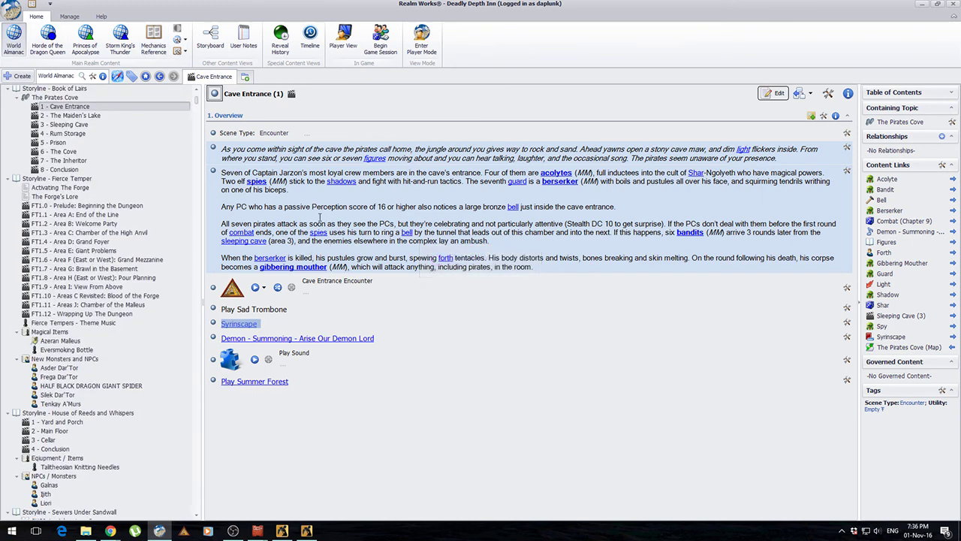
Launch Play Summer Forest from 1 - Cave Entrance, then minimize the browser and switch programs
left_click(104, 109)
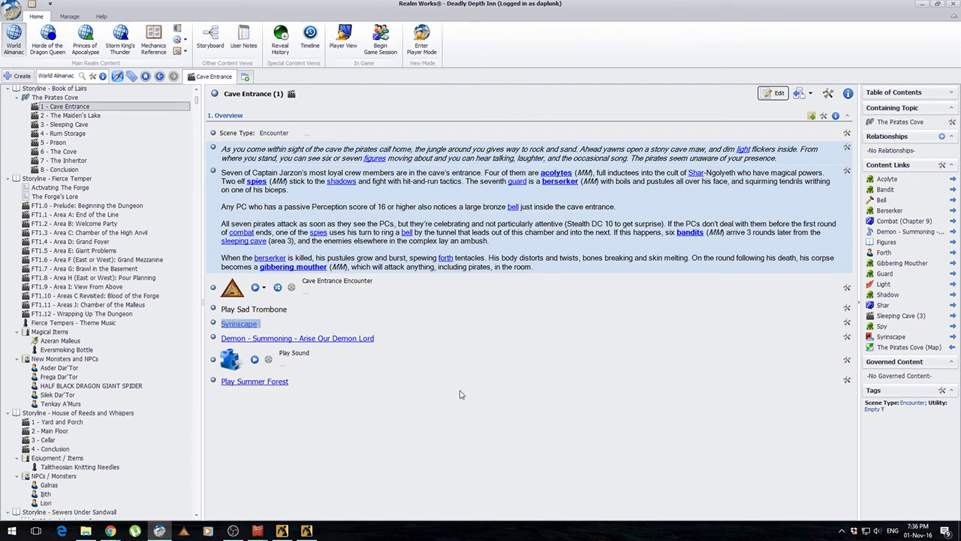
left_click(364, 385)
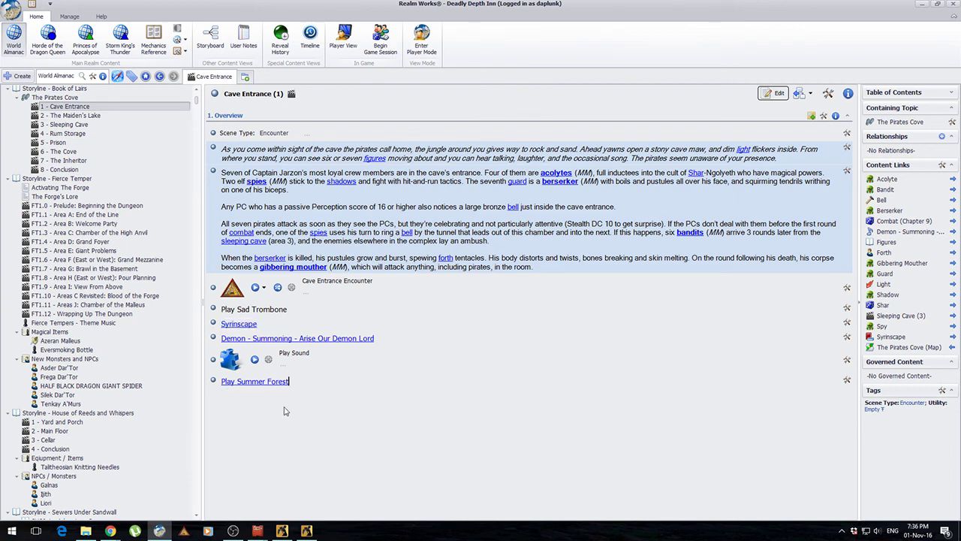
left_click(253, 381)
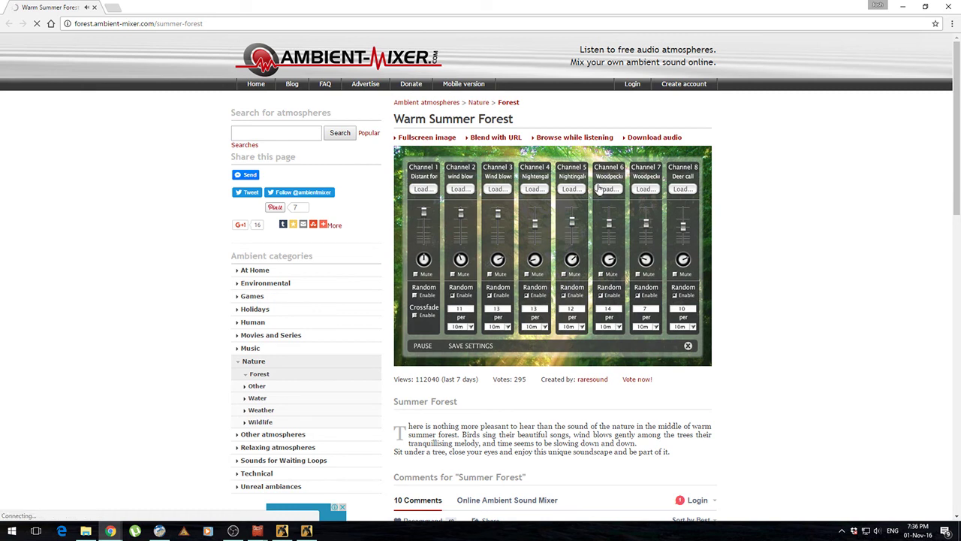
left_click(902, 6)
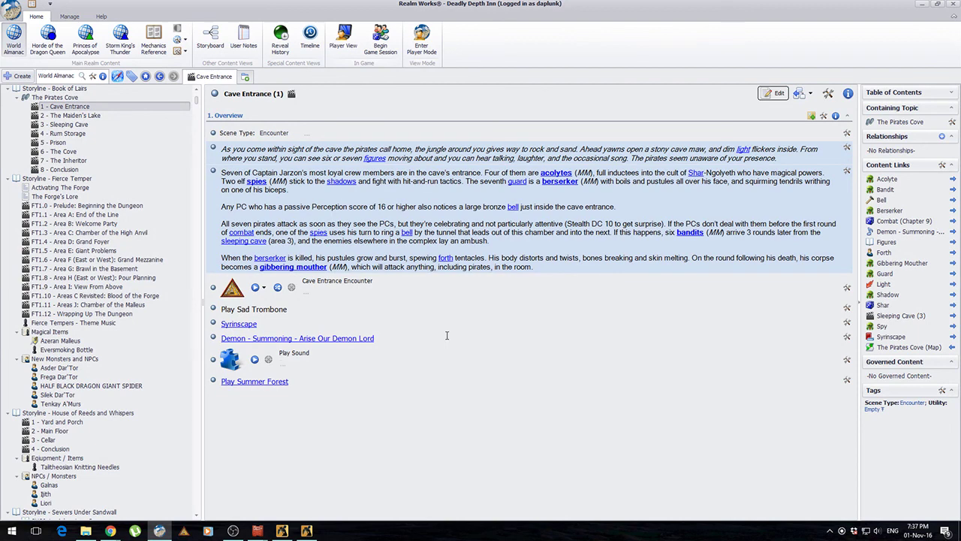
left_click(353, 364)
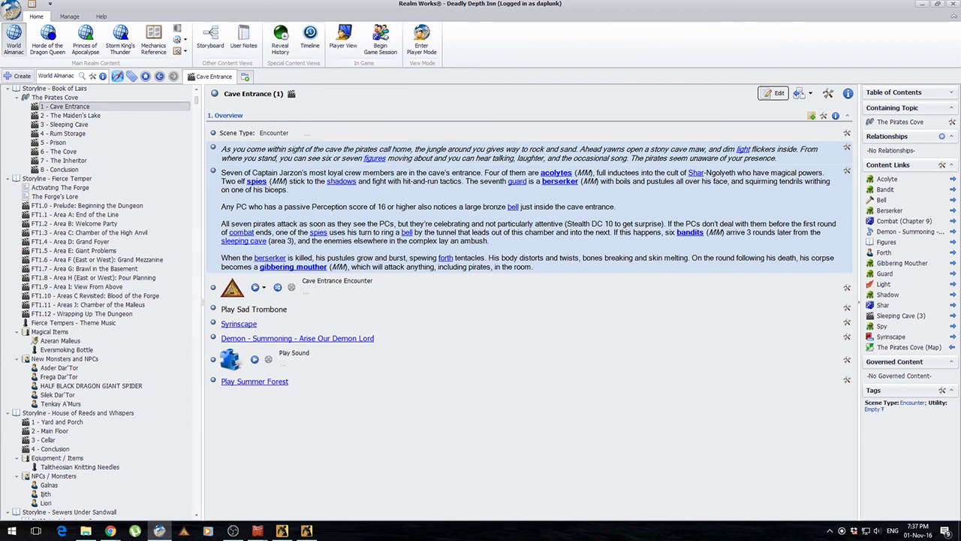
left_click(233, 530)
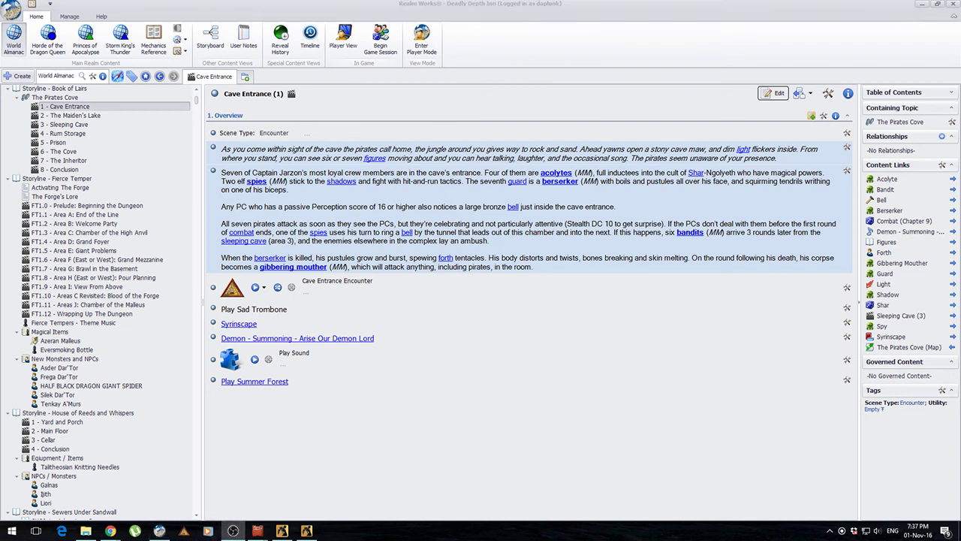